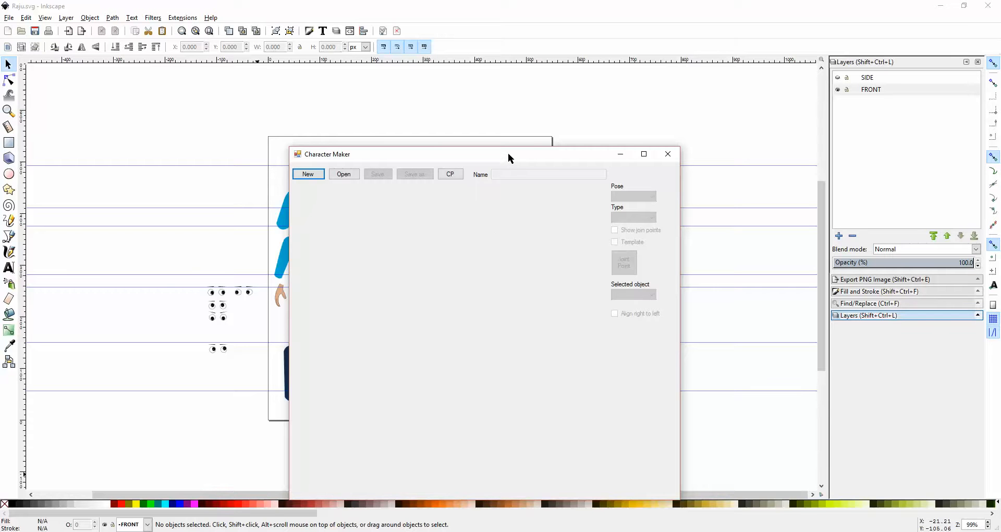
Move the Character Maker window up and minimize it to reveal the character drawing.
drag(508, 153, 487, 126)
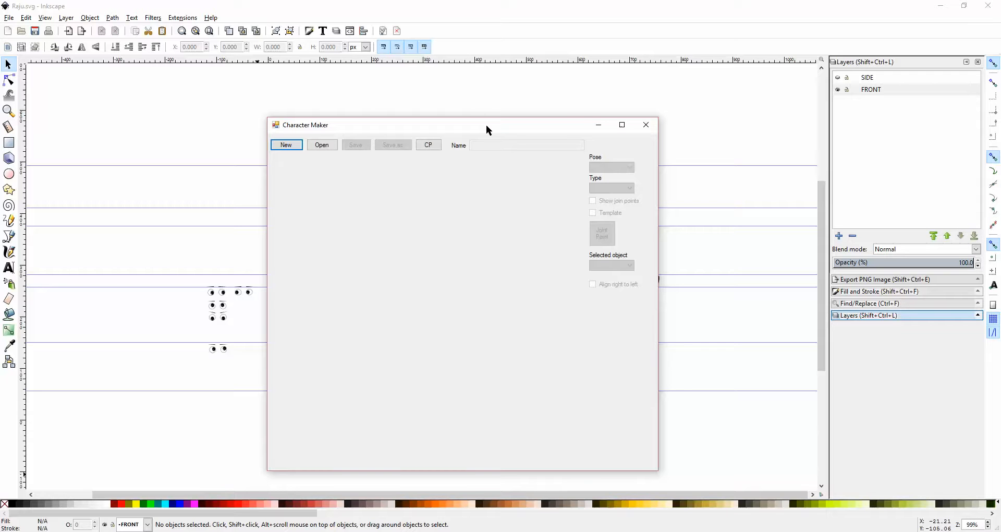
click(599, 126)
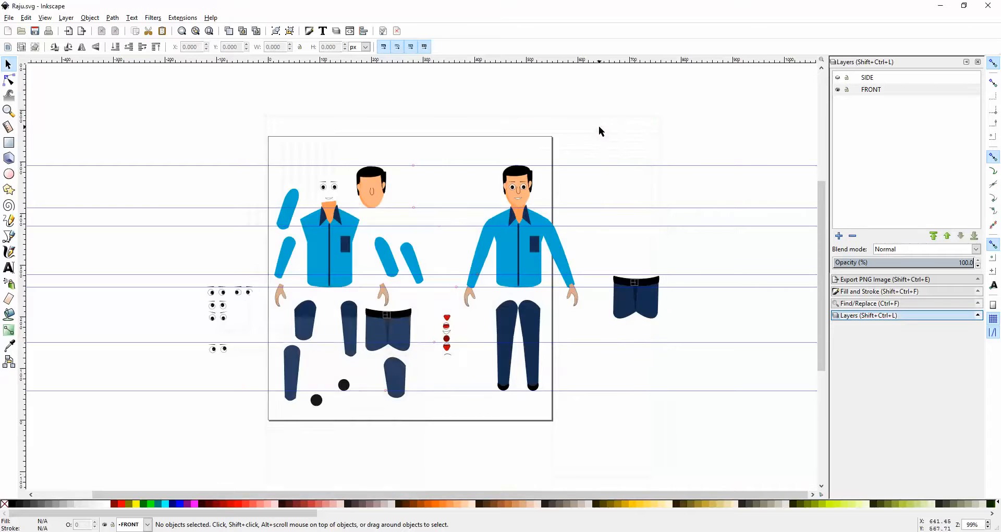
scroll(821, 279, down, 3)
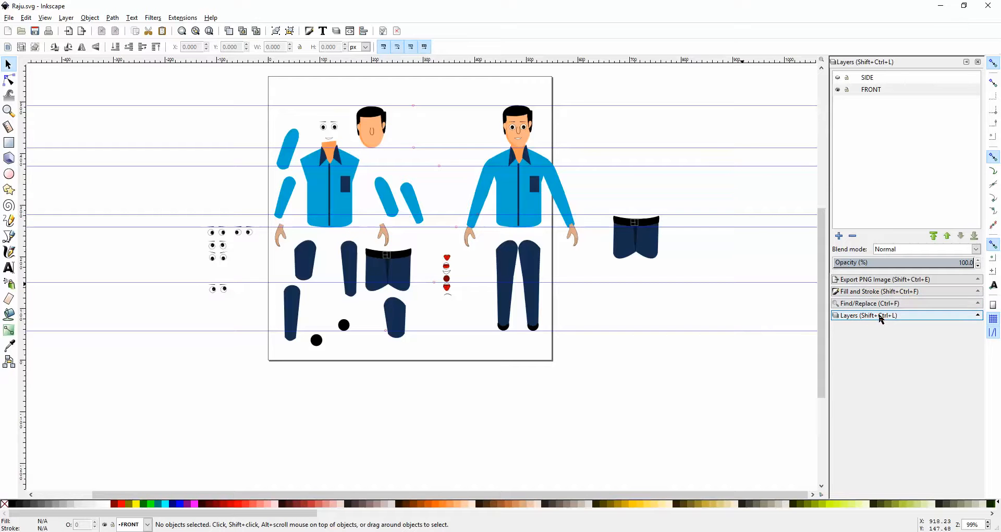
Examine the page size in the document properties and close them.
click(9, 18)
click(35, 187)
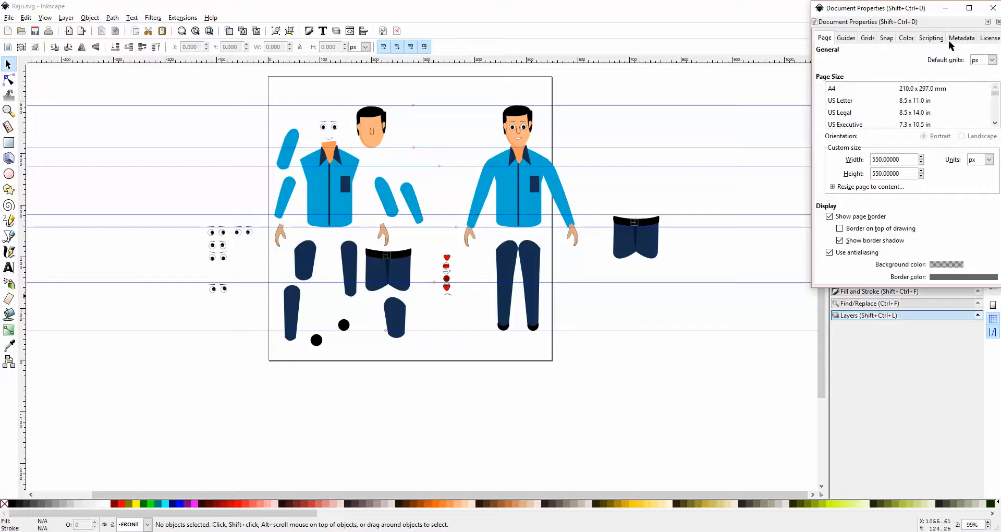
drag(911, 14, 891, 67)
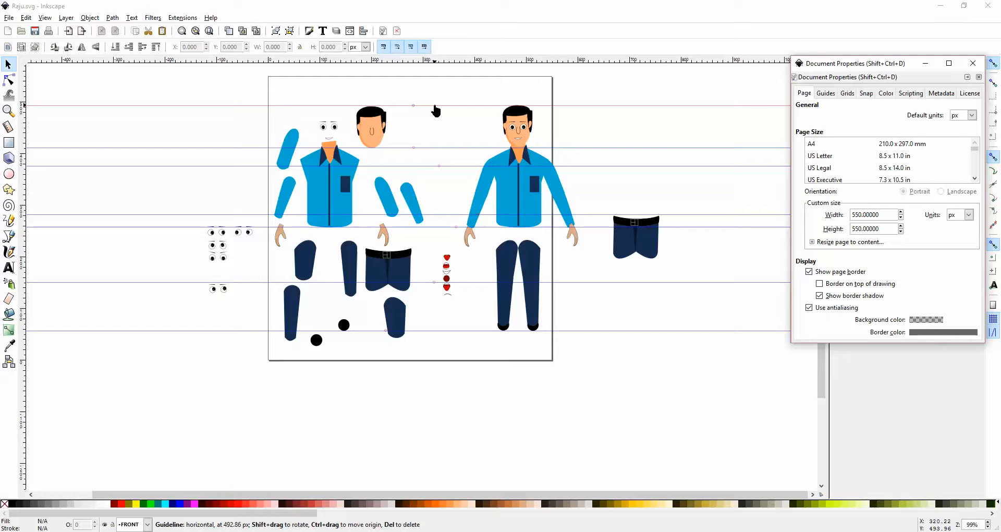
click(972, 64)
Toggle the visibility of the SIDE and FRONT layers to view each pose's parts, leaving only FRONT shown.
click(869, 315)
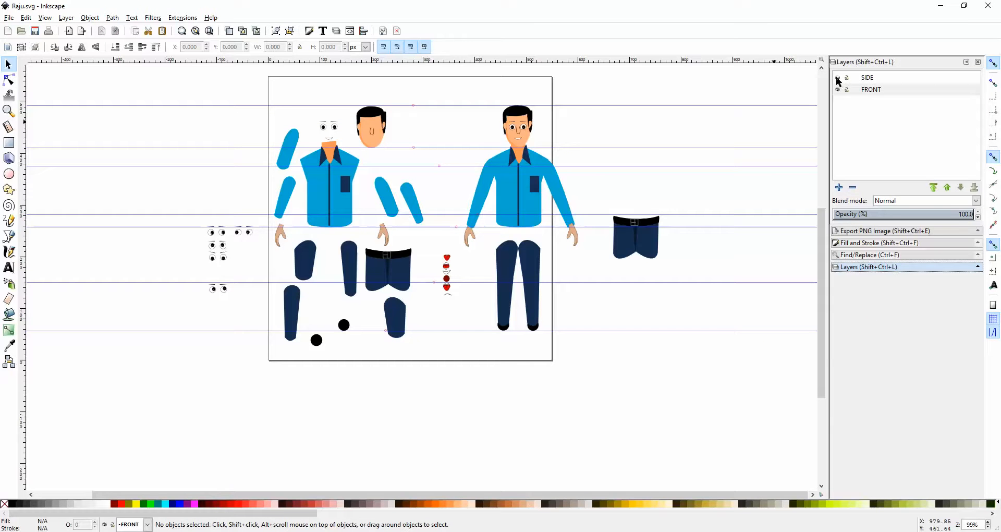
click(873, 81)
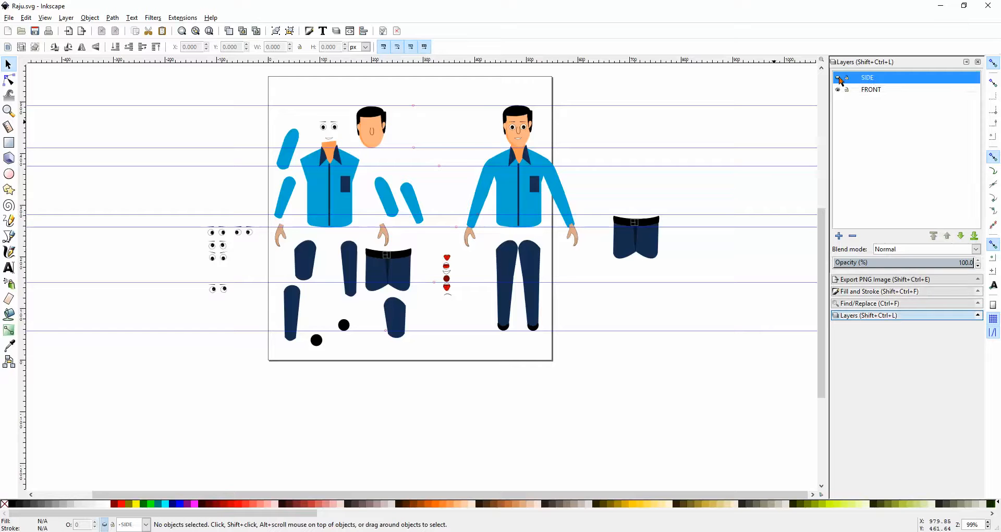
click(839, 78)
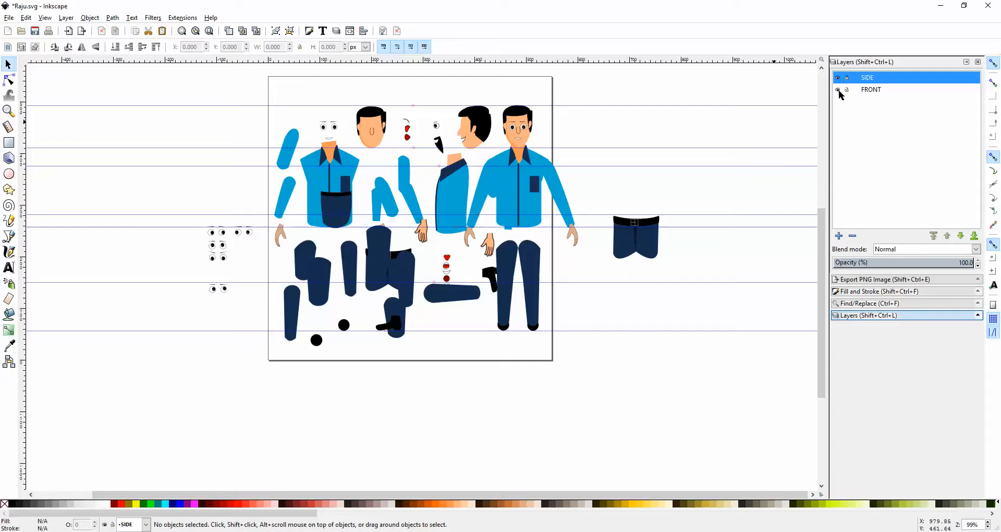
click(838, 90)
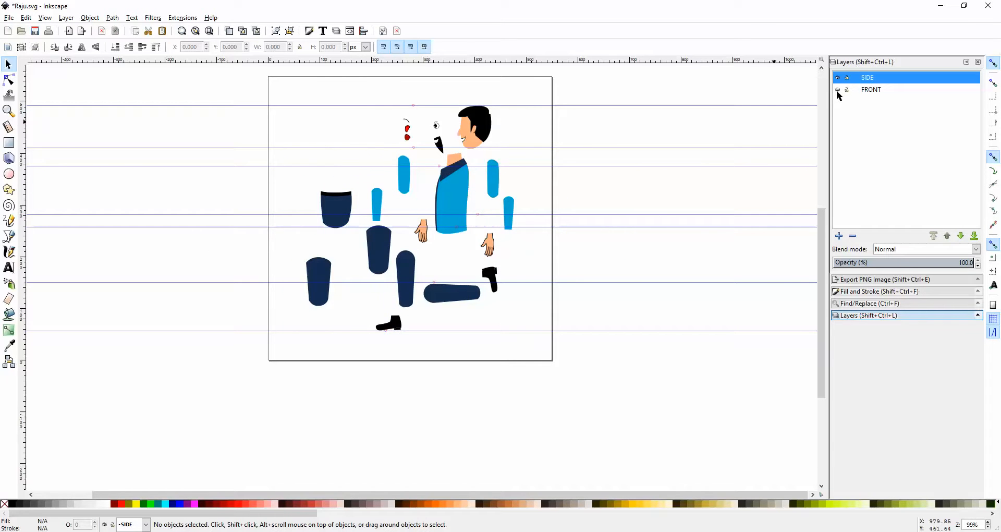
click(840, 78)
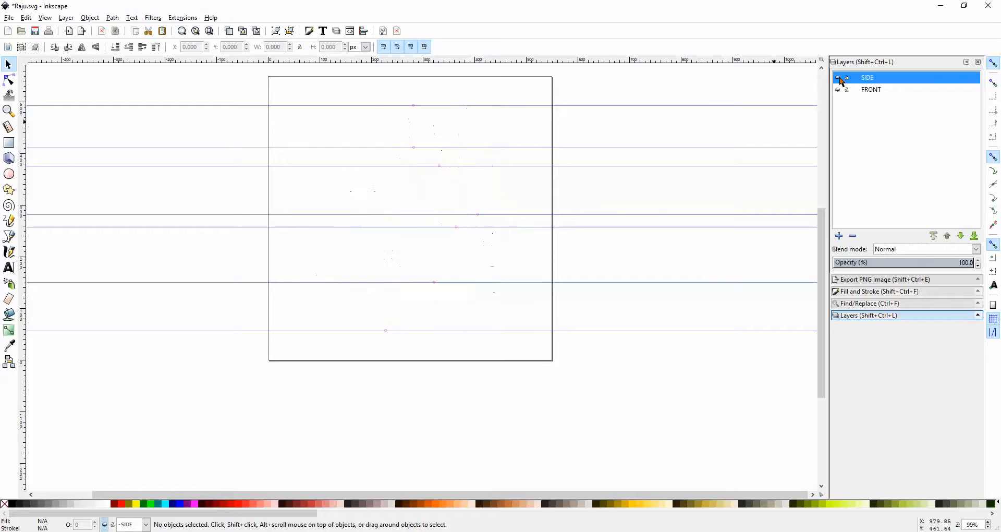
click(839, 90)
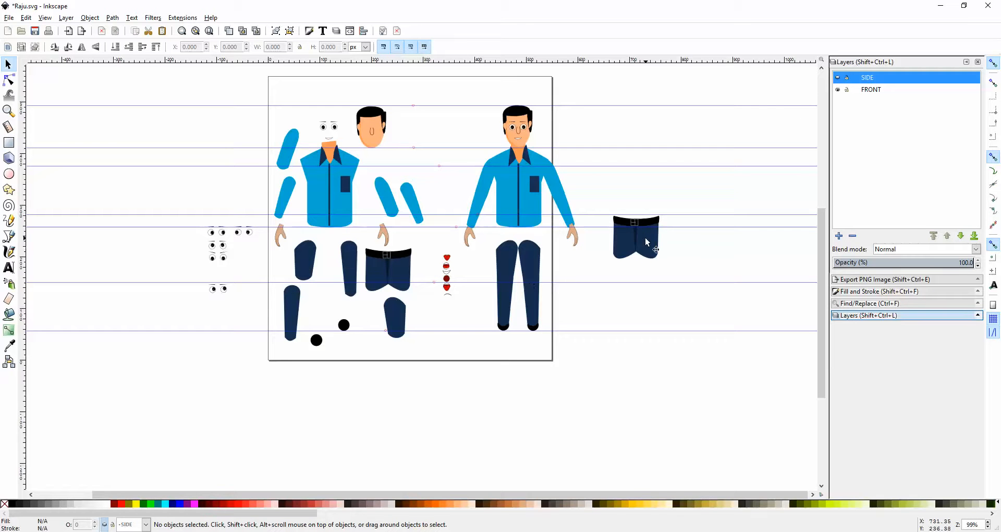
Move the loose belted pelvis onto the waist of the assembled front character and select the character's parts.
drag(645, 241, 632, 239)
drag(550, 242, 524, 236)
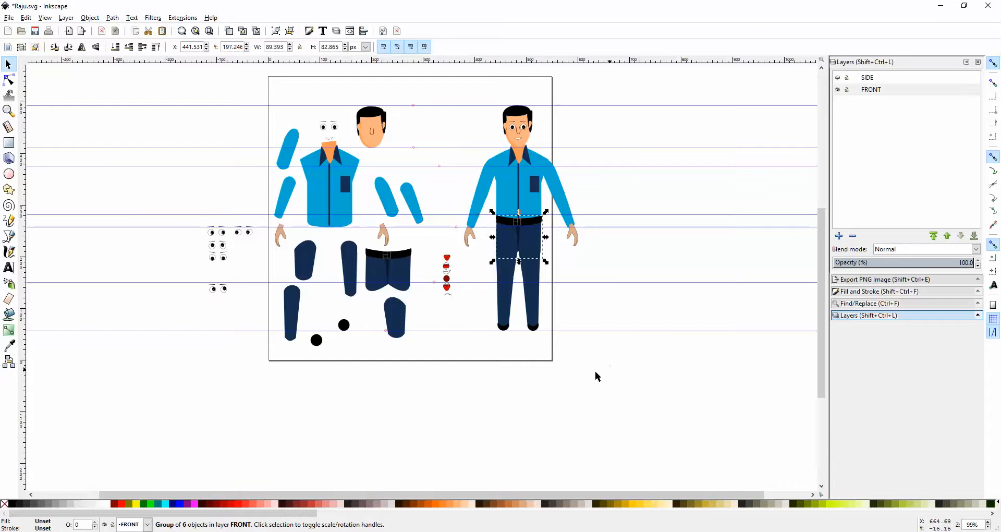
drag(612, 367, 461, 98)
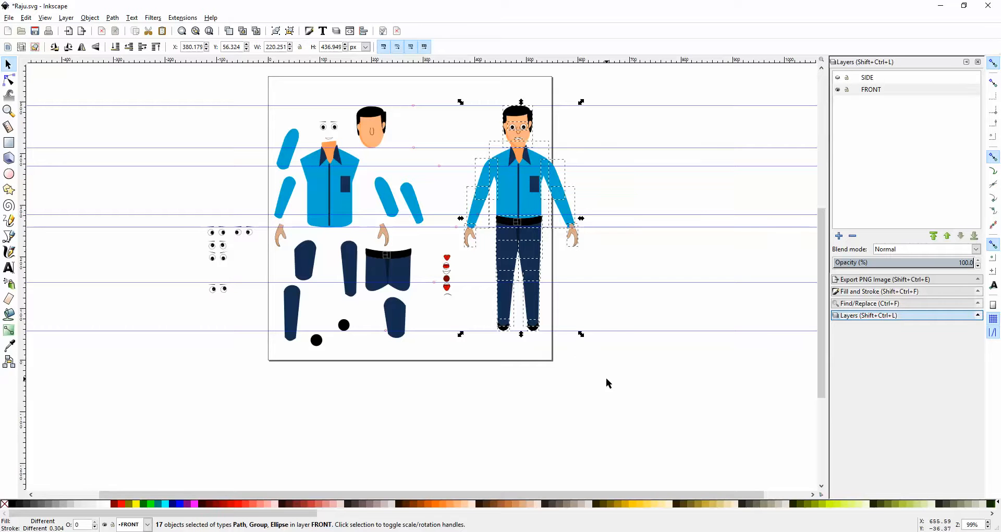
drag(606, 378, 469, 90)
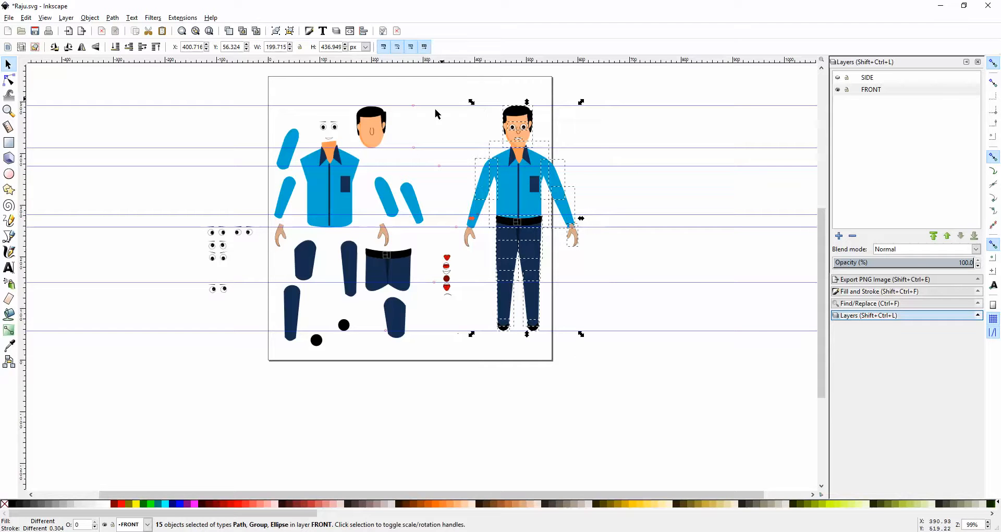
Move the separate front head off the page and back to the page's upper middle area.
click(380, 144)
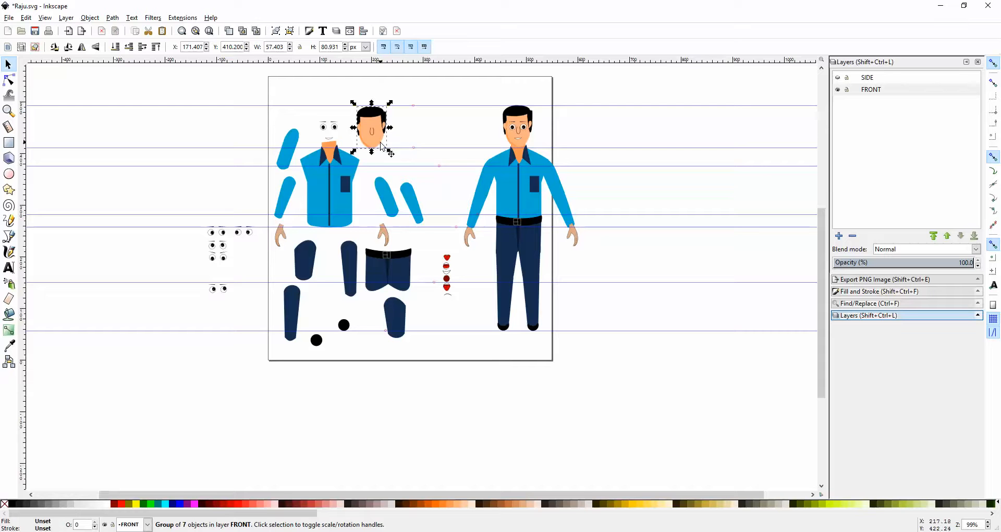
drag(378, 141, 264, 141)
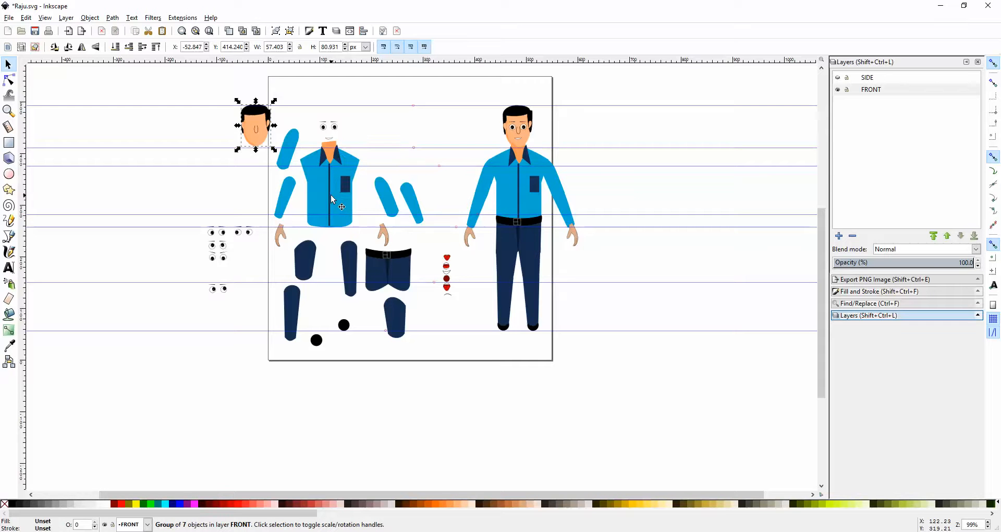
drag(257, 140, 385, 124)
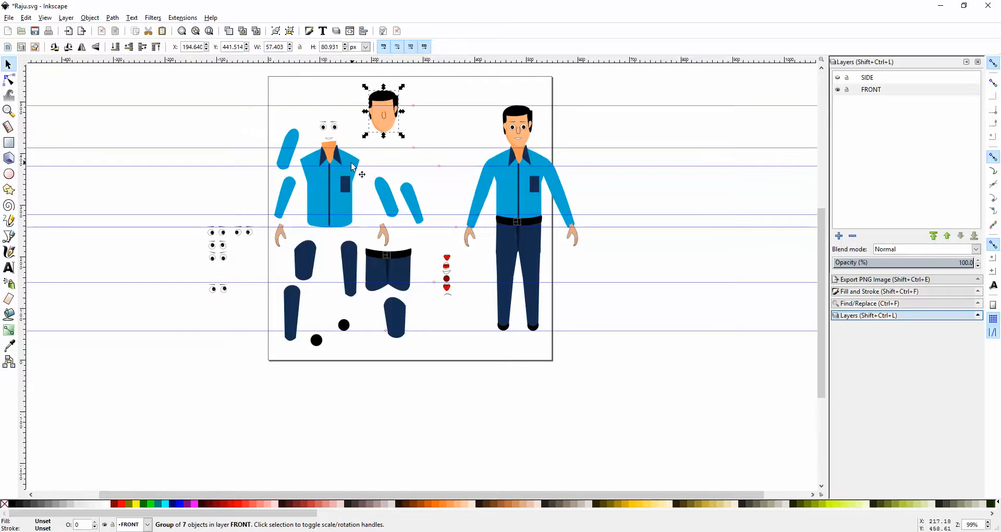
Move the separate front torso beneath the head and place the head on its neck.
drag(335, 186, 239, 173)
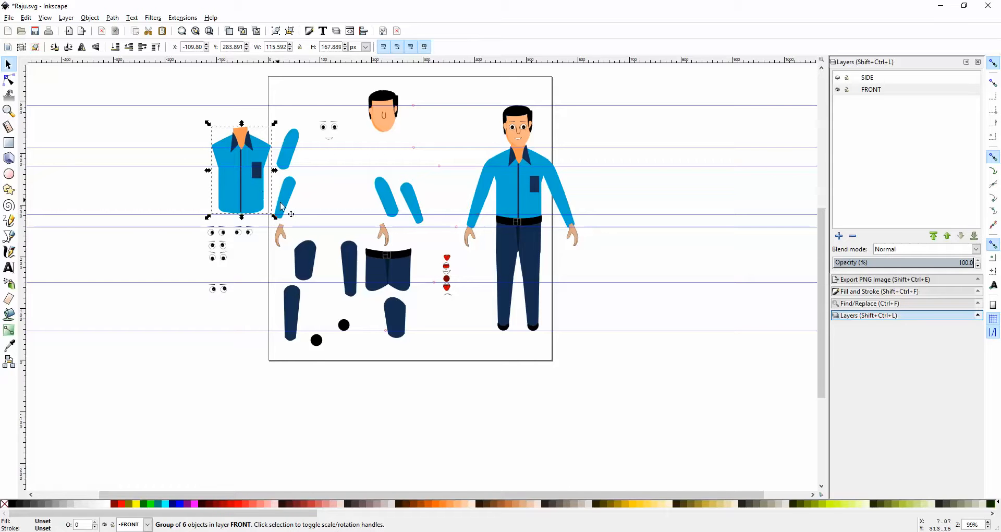
drag(312, 167, 315, 173)
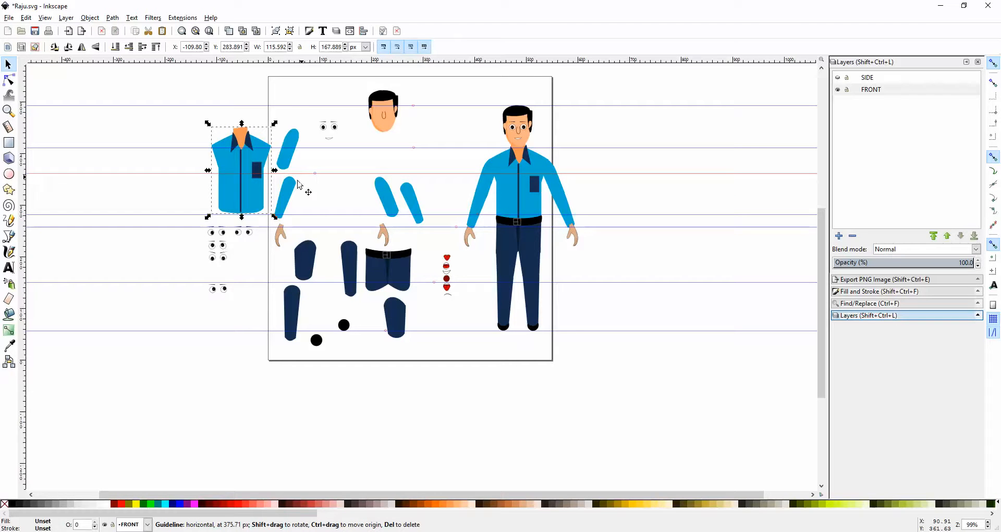
drag(252, 192, 426, 194)
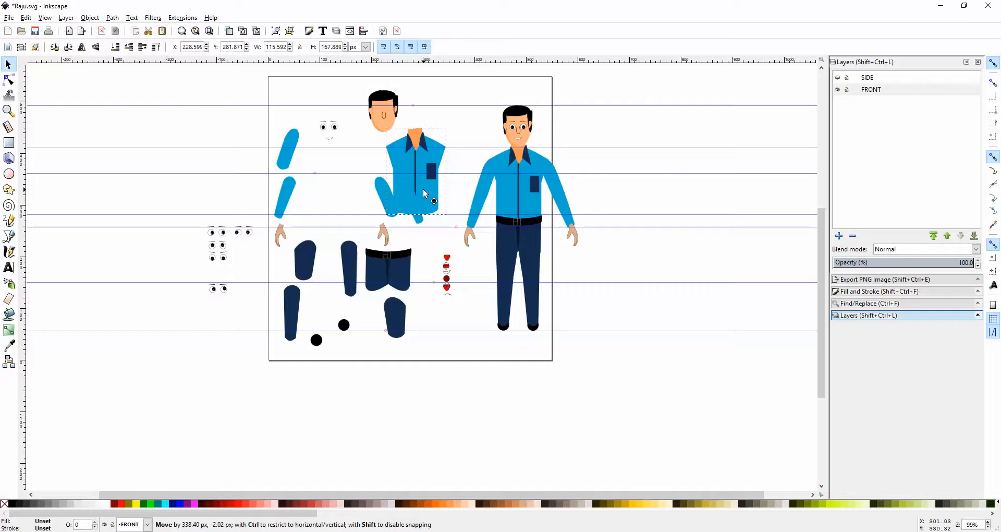
drag(424, 189, 413, 191)
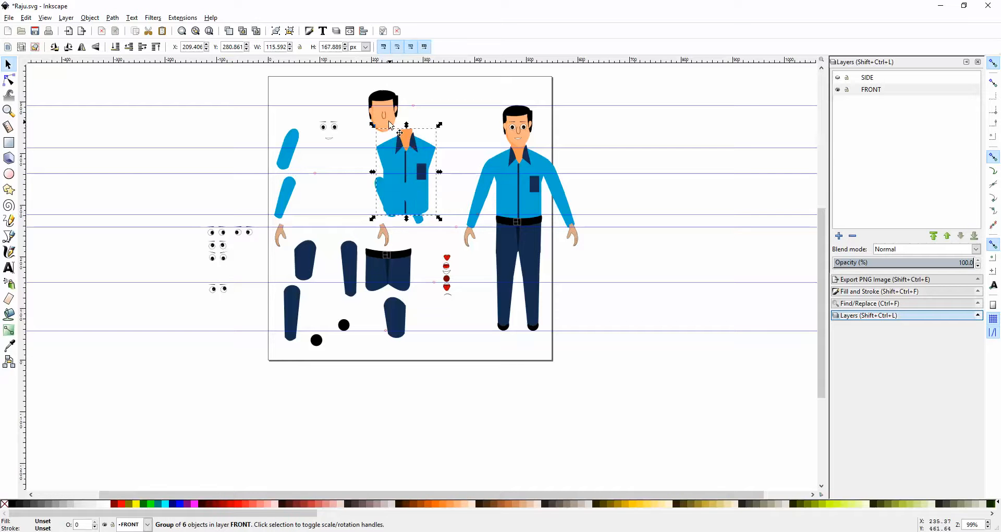
drag(390, 123, 413, 126)
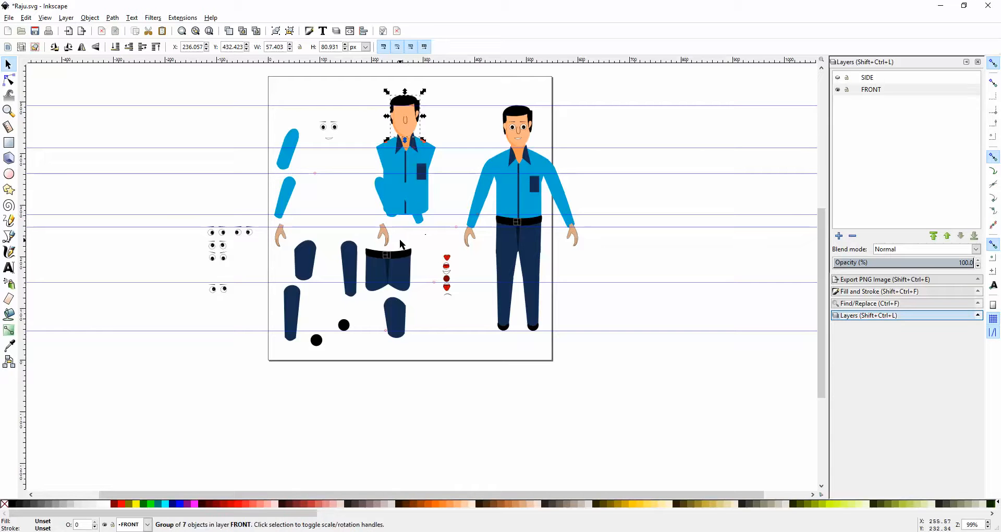
Move the torso back between the arm pieces, try the pelvis at its waist, and set the pelvis aside beneath the head.
drag(409, 176, 339, 182)
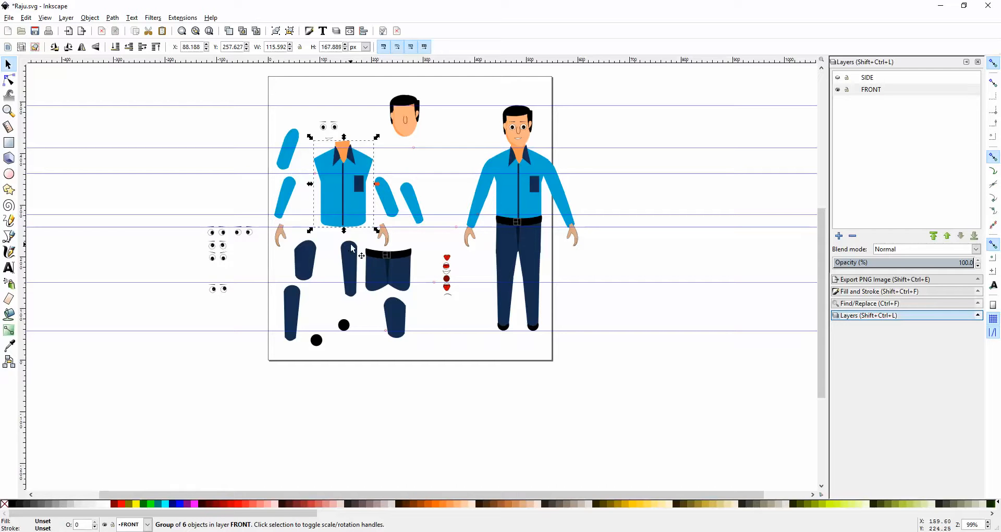
drag(394, 269, 348, 234)
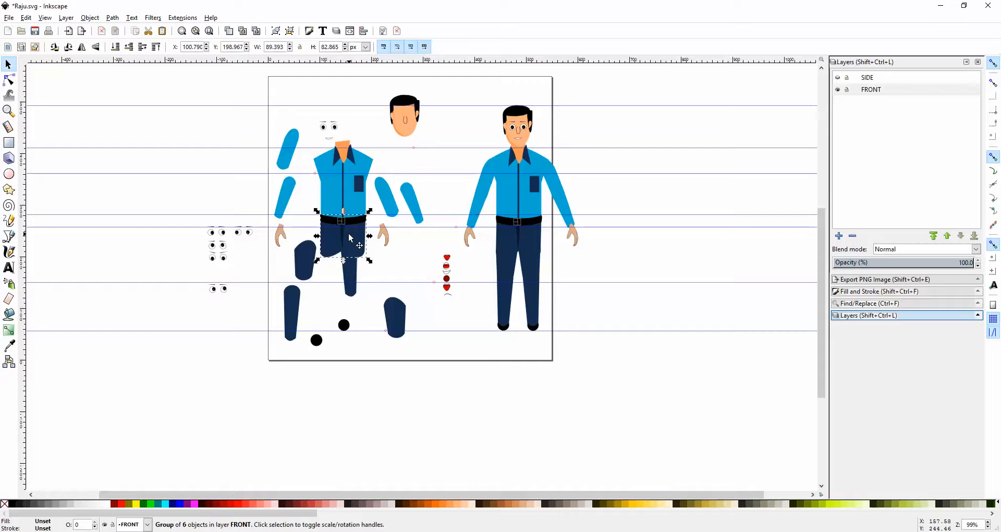
drag(348, 237, 439, 155)
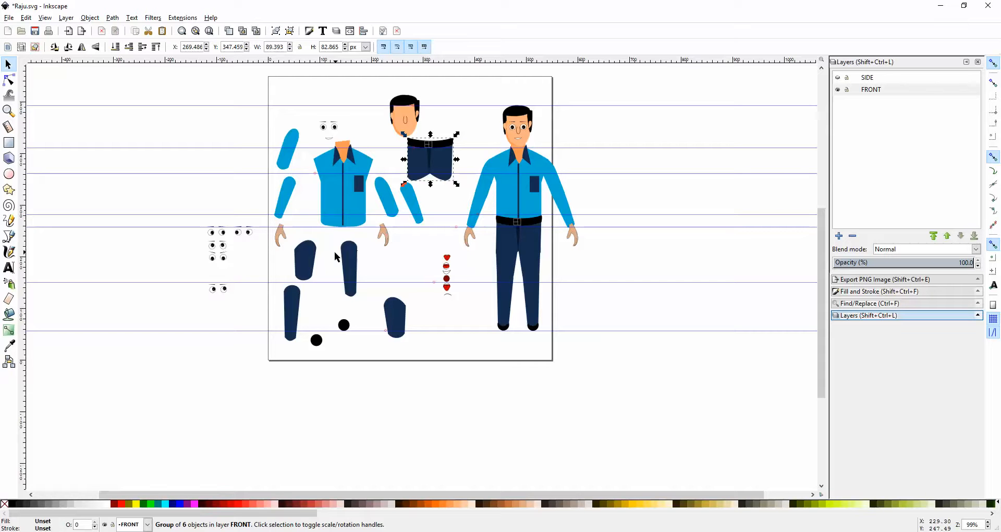
Attach both upper arms to the torso's shoulders and both forearms to the upper arms.
drag(290, 151, 319, 187)
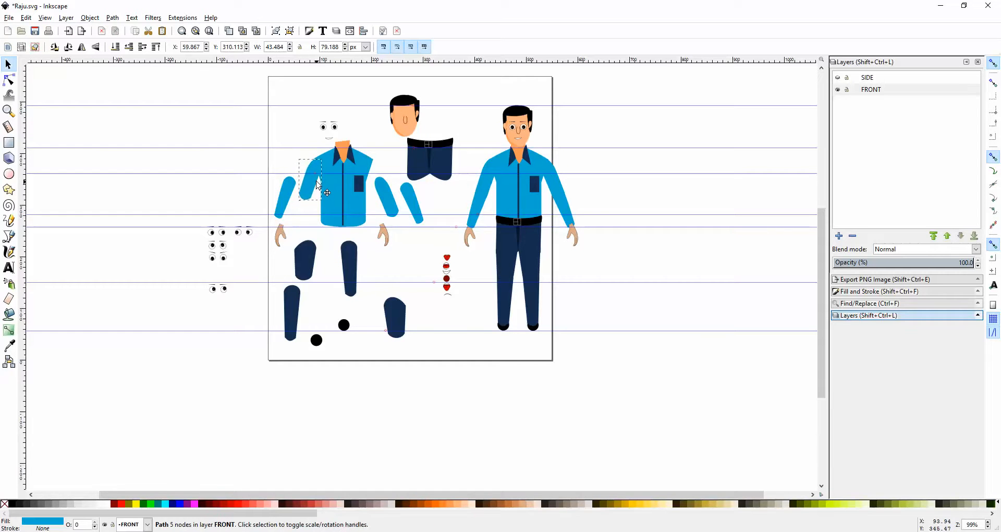
drag(385, 198, 376, 182)
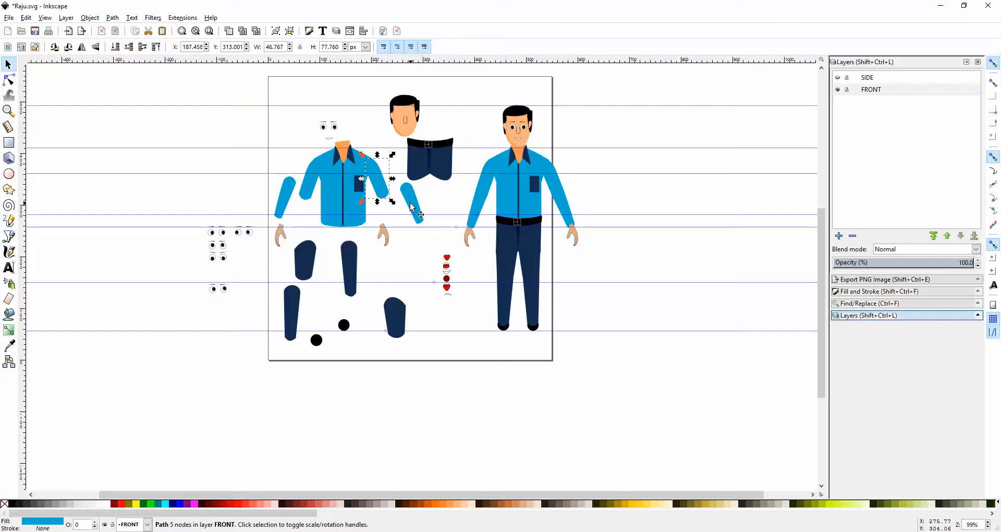
drag(416, 211, 395, 210)
drag(291, 203, 304, 216)
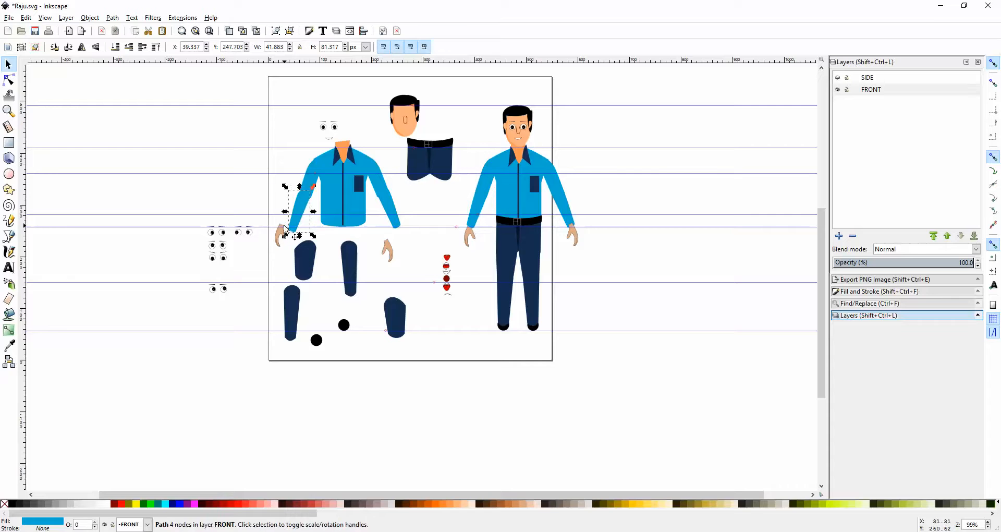
Place both hands at the lower ends of the forearms.
click(281, 235)
drag(281, 234, 293, 243)
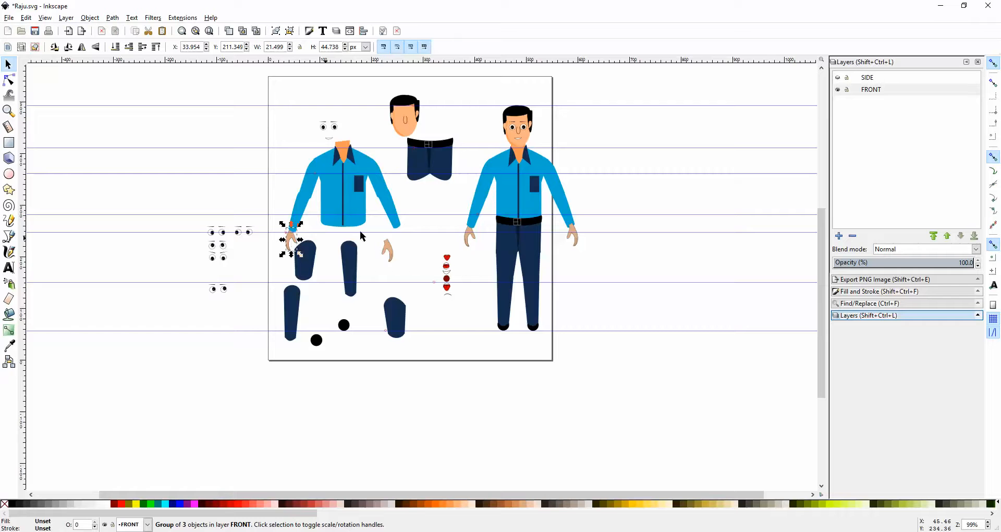
drag(392, 254, 403, 239)
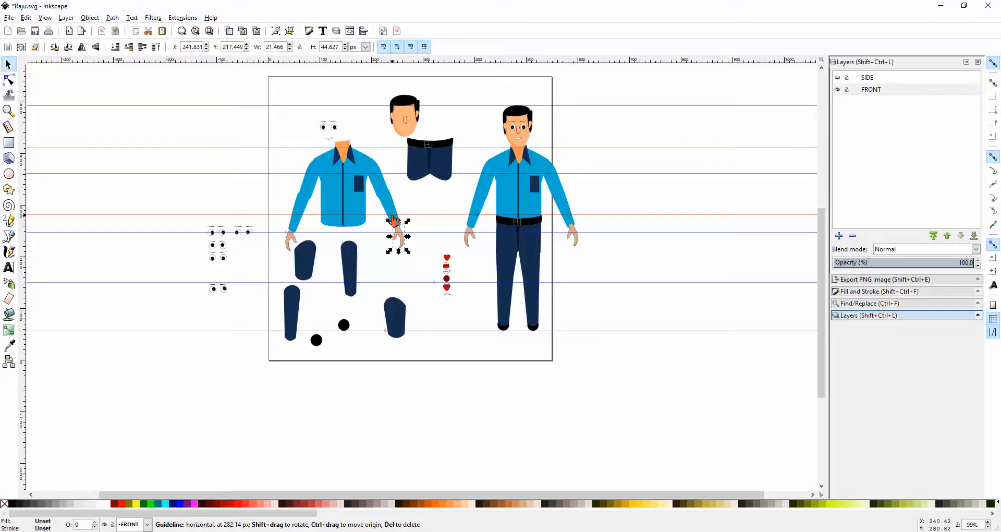
Fit the belted pelvis to the torso's waist and shift the forearm beside the shirt pocket slightly down toward its hand.
drag(430, 158, 346, 249)
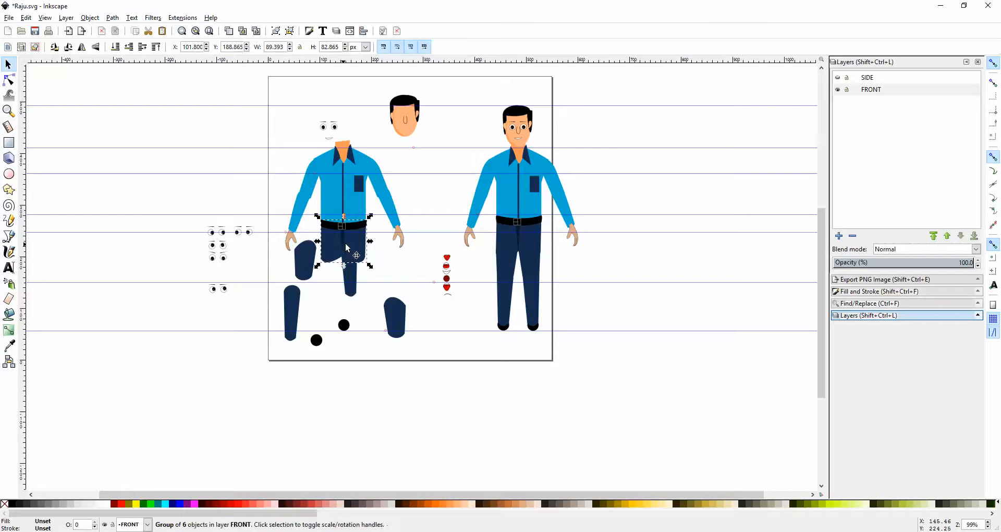
click(395, 223)
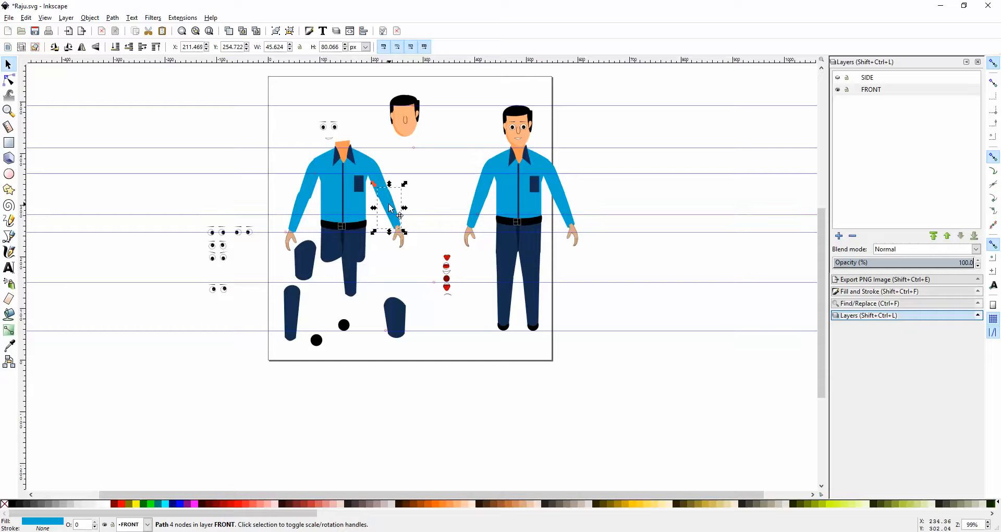
mouse_move(391, 208)
mouse_down()
mouse_move(365, 233)
mouse_move(377, 240)
mouse_move(391, 215)
mouse_up()
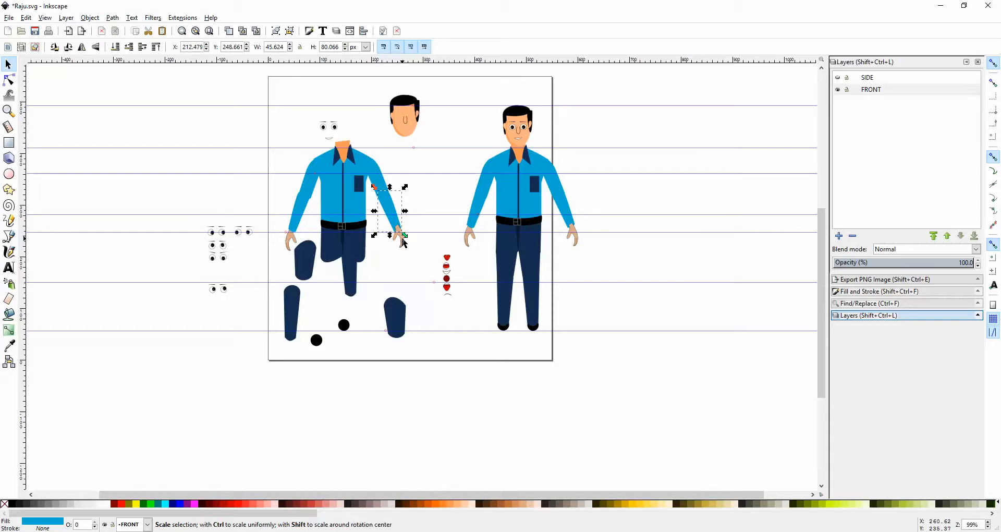
Enlarge the pocket-side forearm to about 46.6 by 83.1 px and move its hand onto the pelvis.
drag(404, 239, 357, 244)
click(406, 261)
click(401, 239)
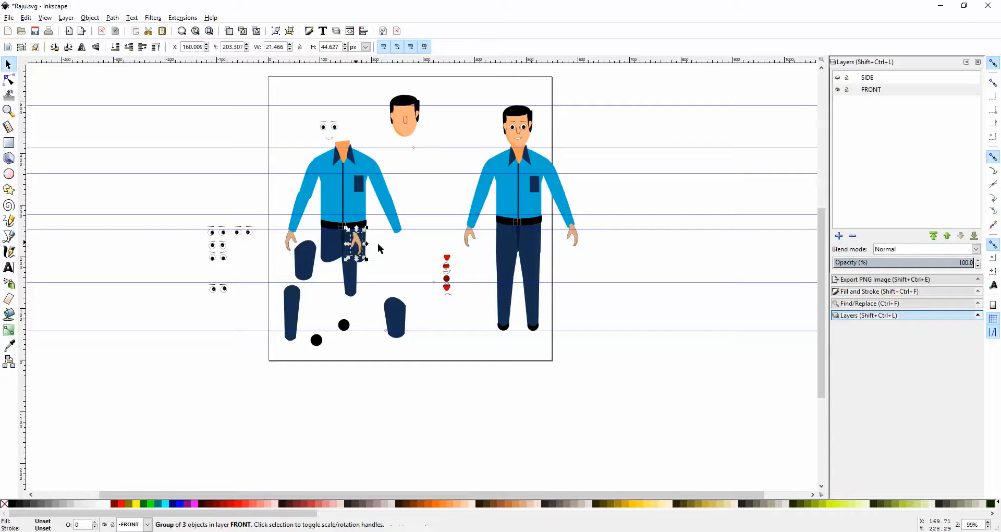
click(396, 219)
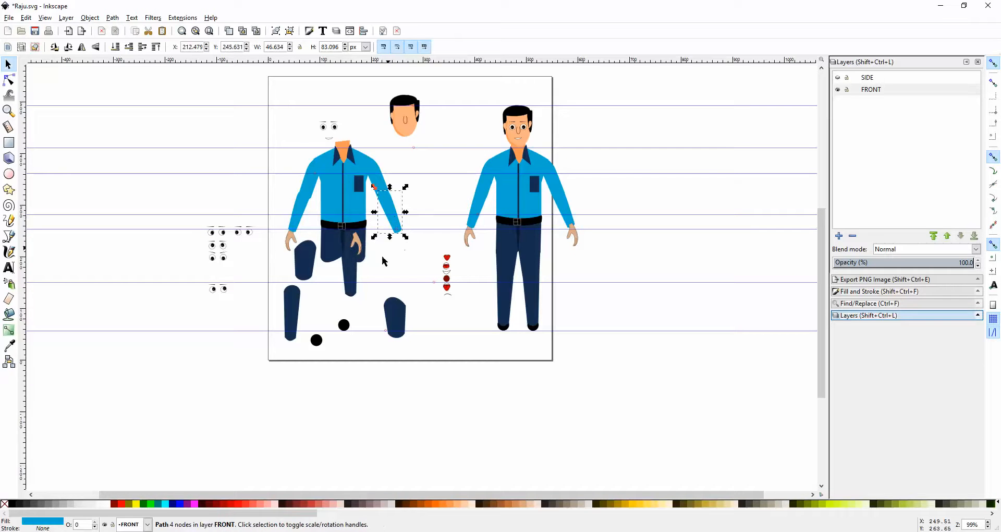
Move the pocket-side hand to the end of its forearm and select the lower leg overlapping the pelvis to move it clear.
drag(362, 245, 405, 243)
click(404, 241)
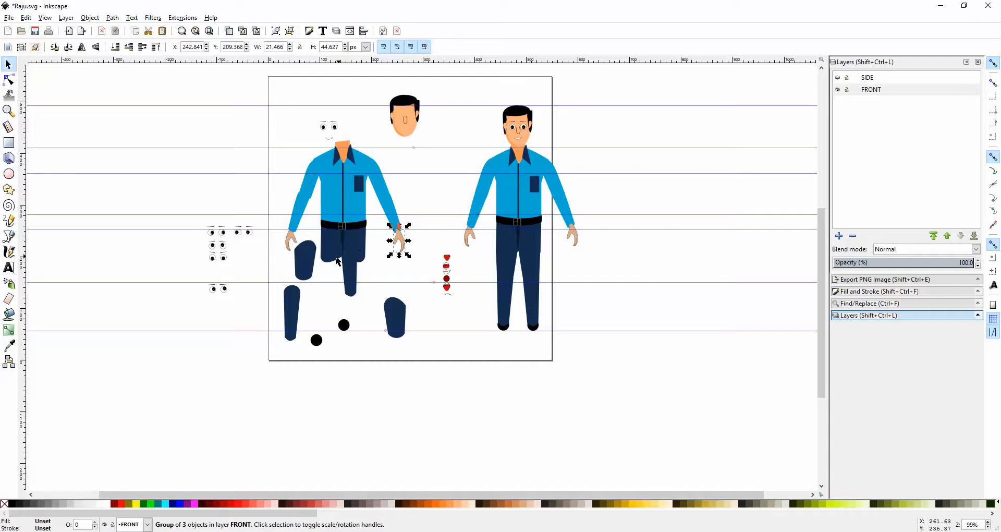
drag(360, 272, 415, 306)
click(351, 301)
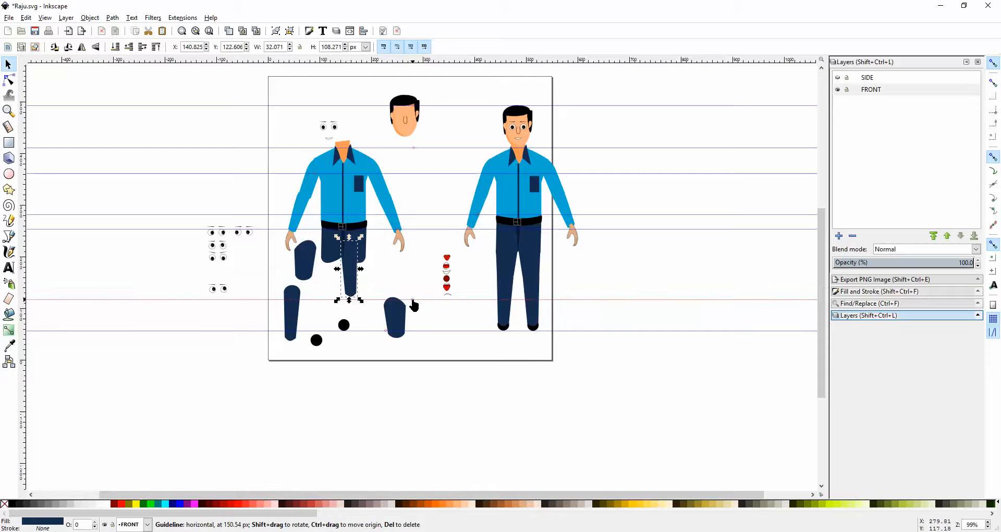
Attach both thighs beneath the belted pelvis and bring the loose lower leg closer to the body.
drag(346, 295, 361, 267)
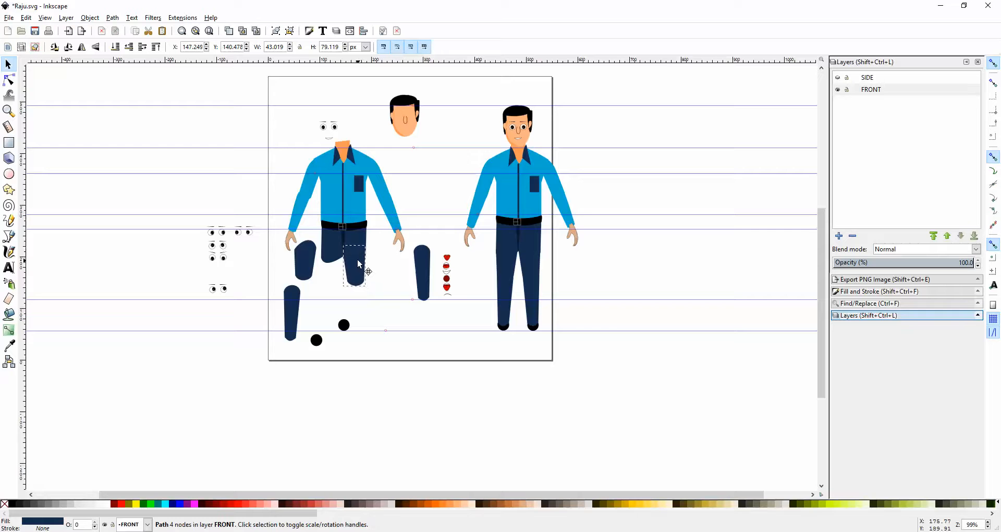
drag(314, 265, 341, 273)
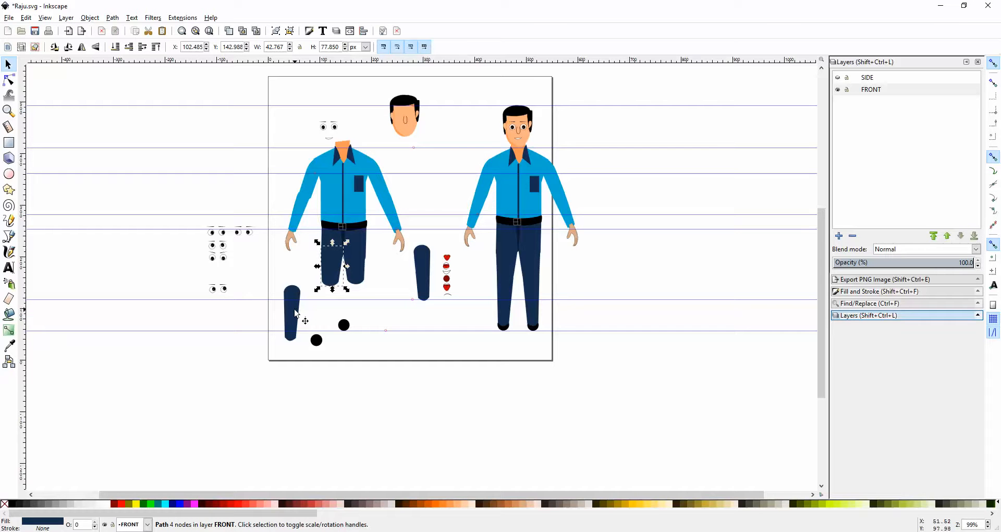
drag(299, 311, 316, 295)
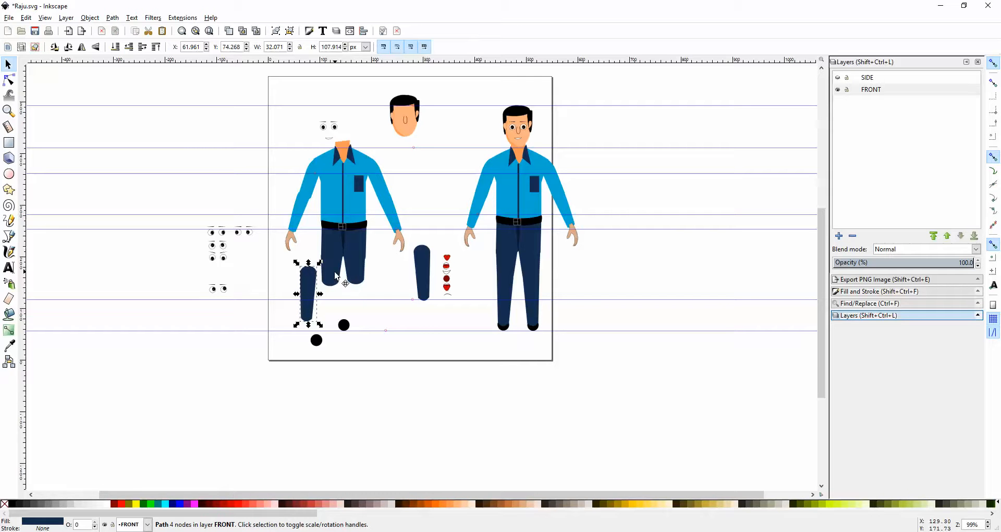
drag(337, 273, 337, 279)
click(359, 258)
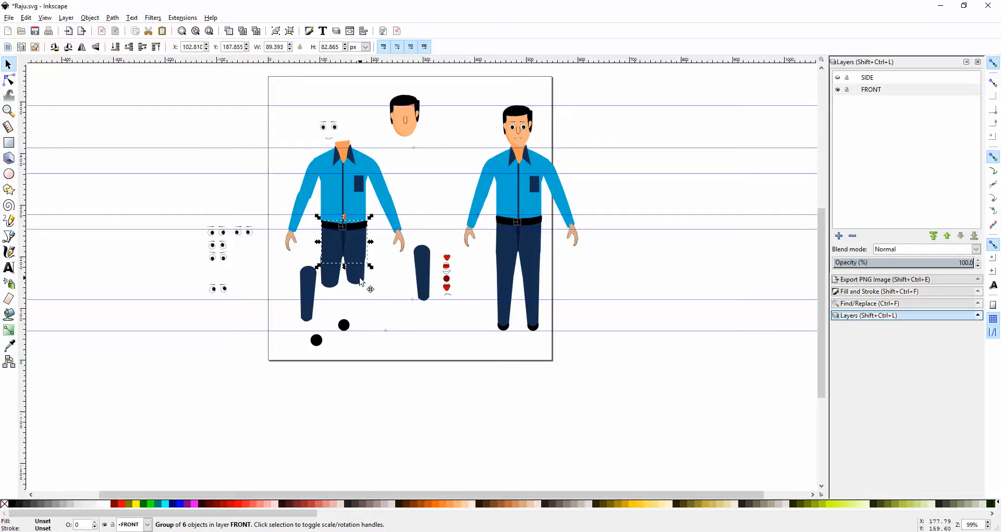
drag(360, 278, 365, 290)
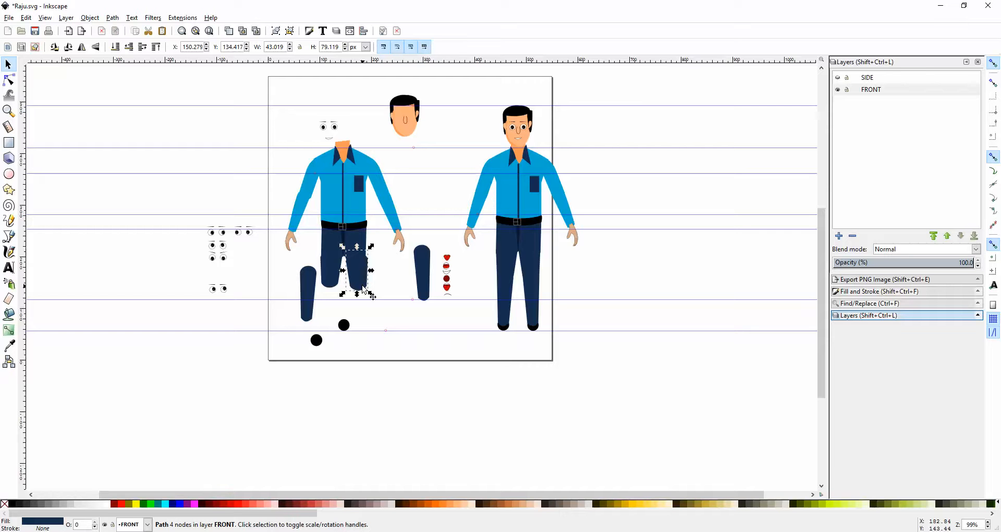
drag(363, 288, 362, 287)
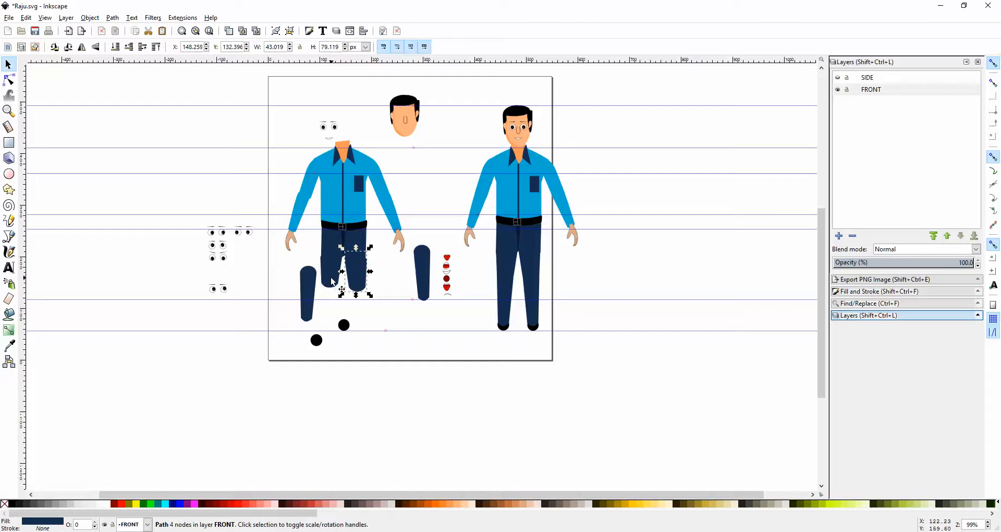
Attach both lower legs to the thighs and place the black feet at their lower ends.
drag(335, 282, 338, 304)
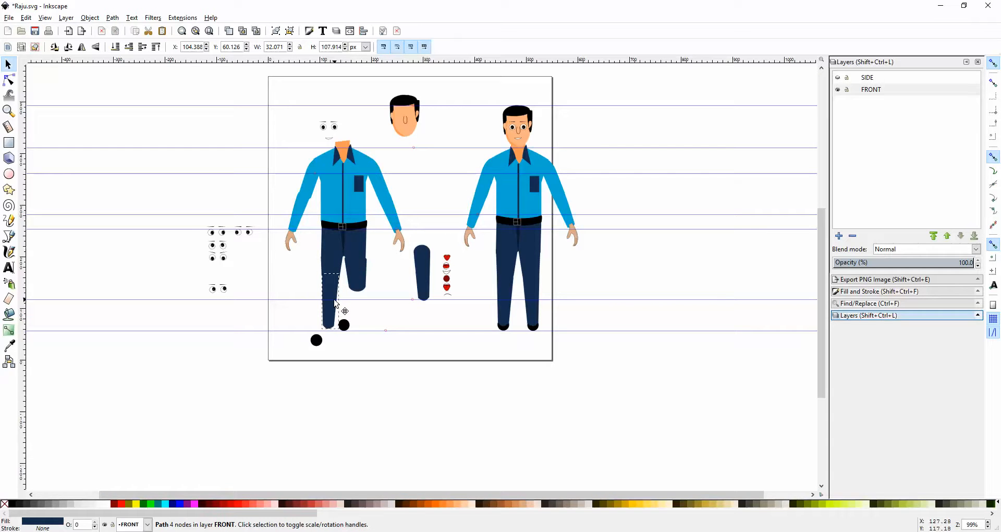
drag(427, 284, 334, 344)
click(344, 326)
click(333, 317)
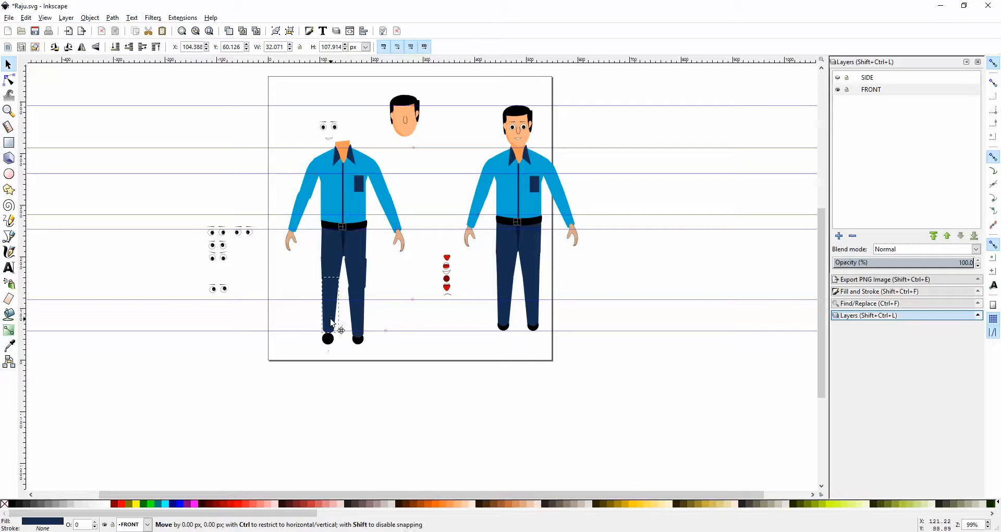
Tuck the black foot opposite the pocket side up under the end of its lower leg.
click(328, 346)
click(329, 351)
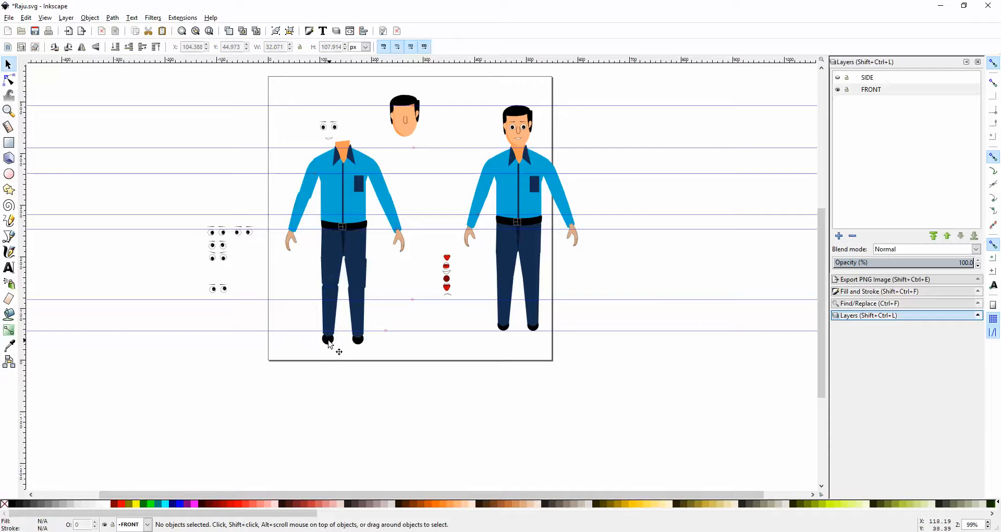
click(330, 345)
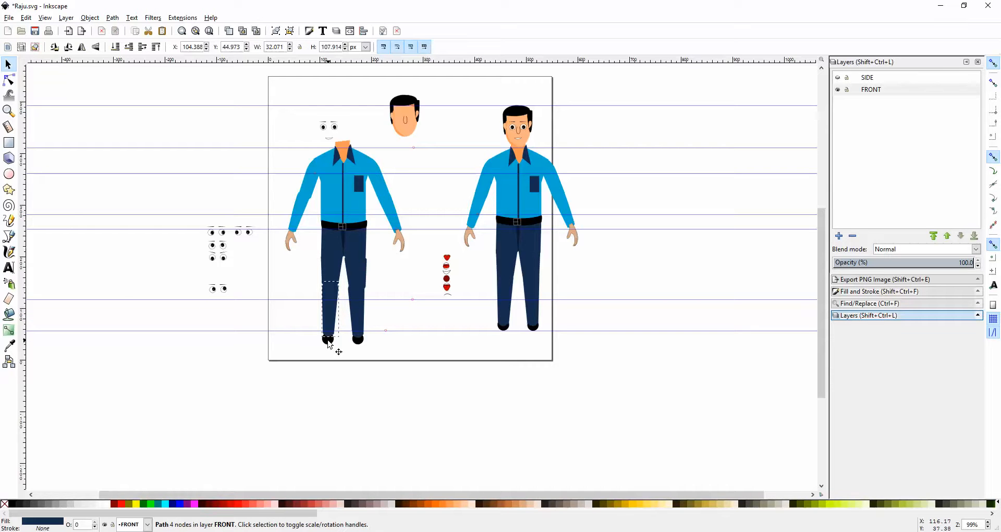
click(327, 342)
drag(329, 344, 328, 338)
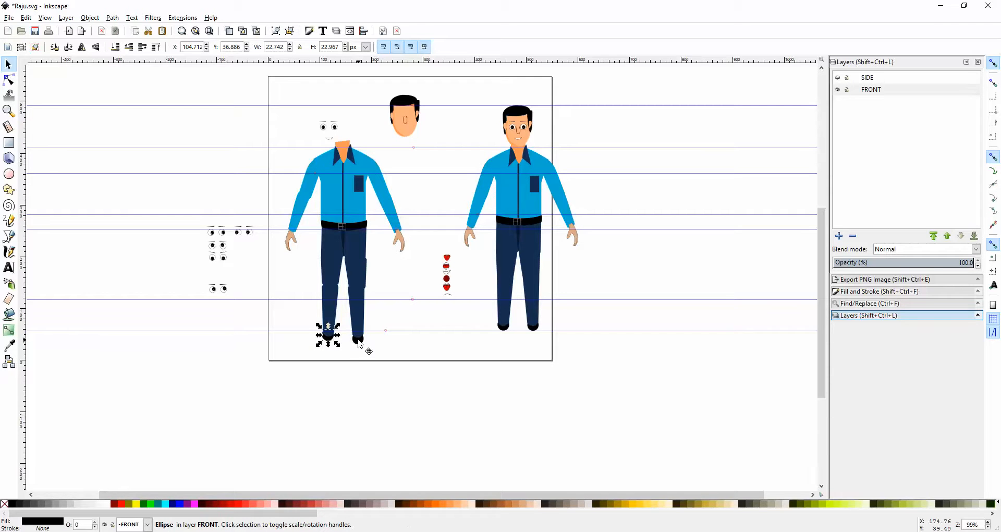
click(359, 342)
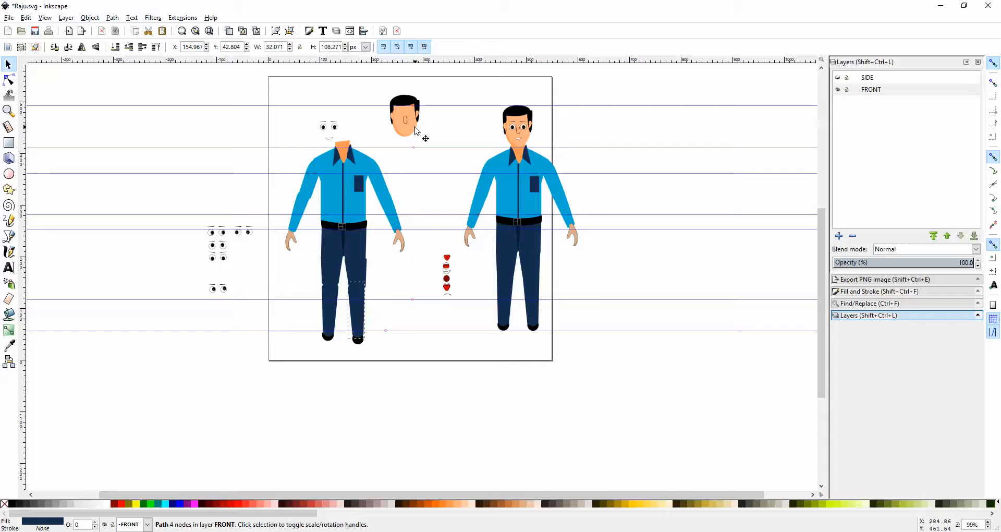
Place the head on the neck and position the eyes and mouth on the face.
drag(415, 131, 346, 138)
click(392, 150)
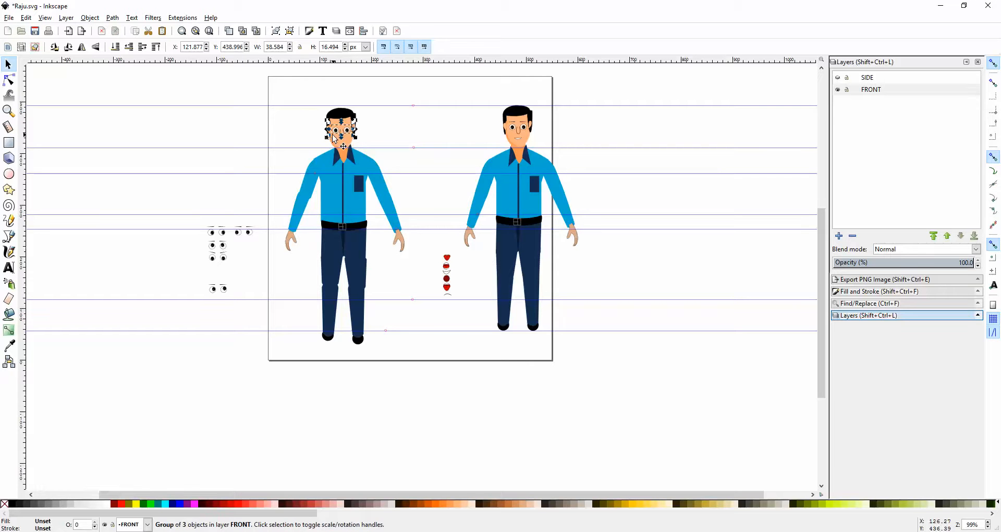
click(329, 142)
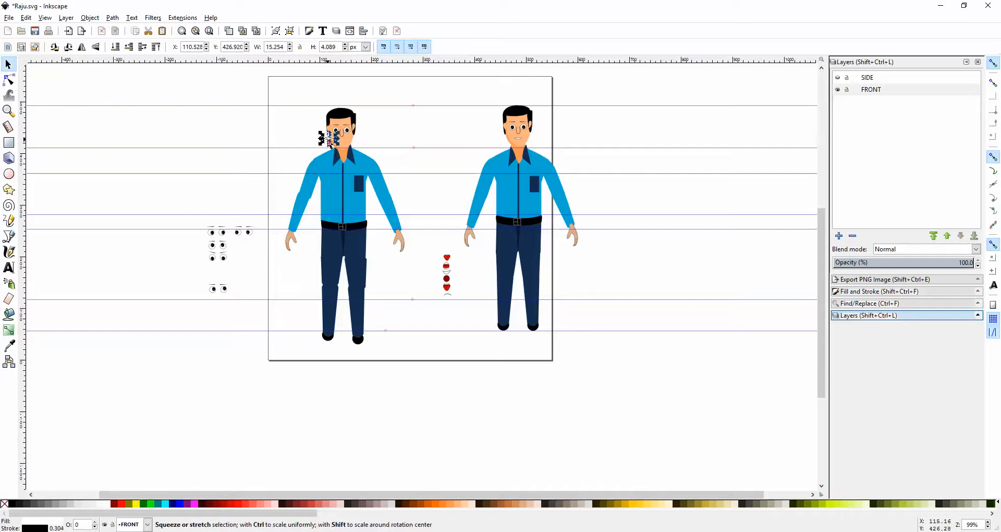
drag(329, 142, 344, 145)
click(401, 145)
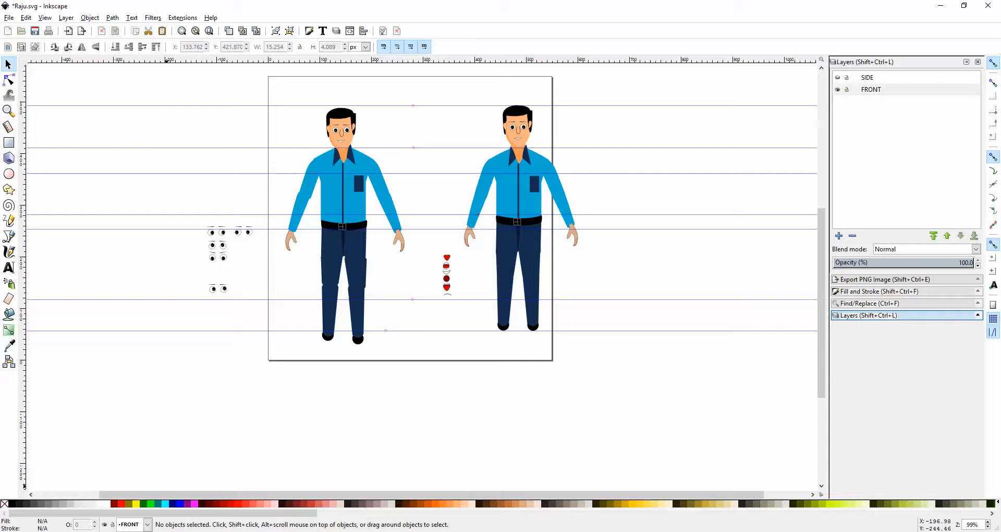
Switch to File Explorer and view the part images in the Raju character's FRONT and SIDE folders.
mouse_move(97, 531)
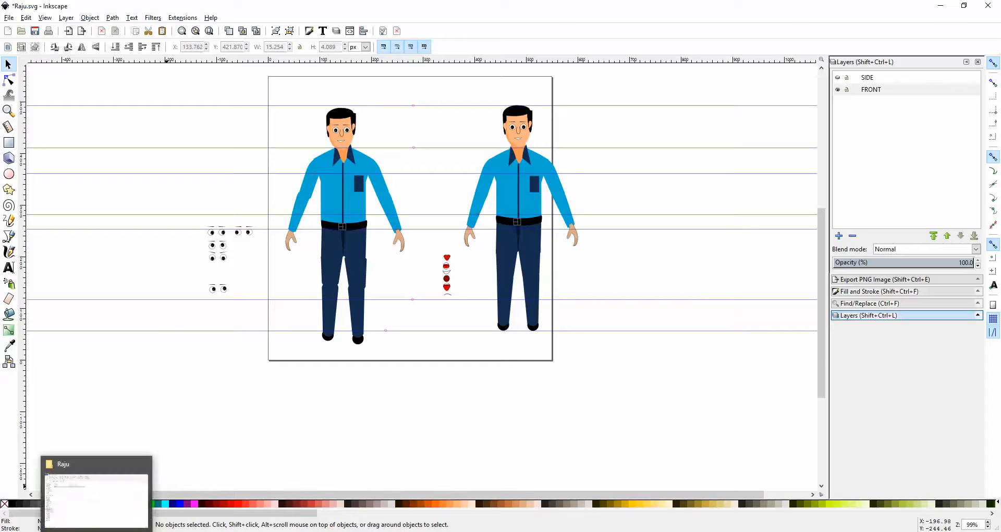
click(97, 531)
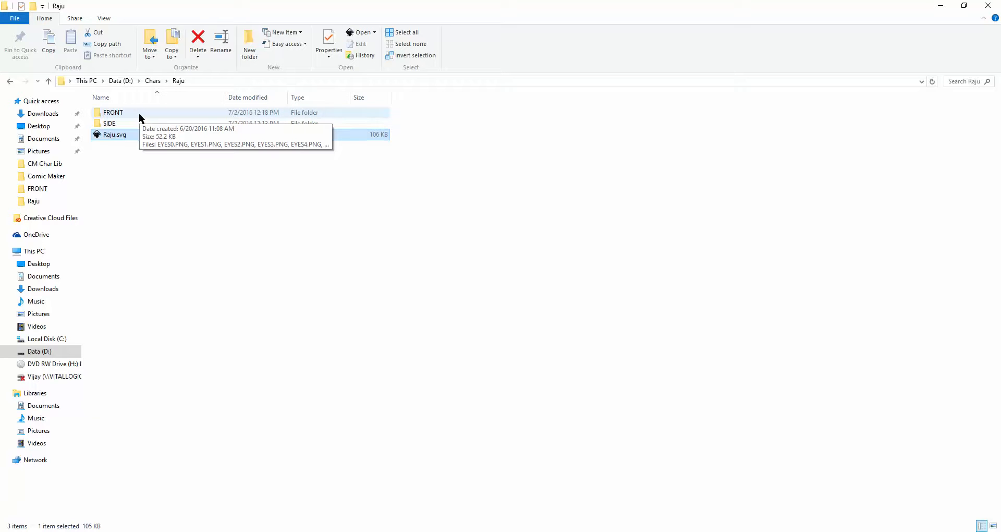
click(193, 83)
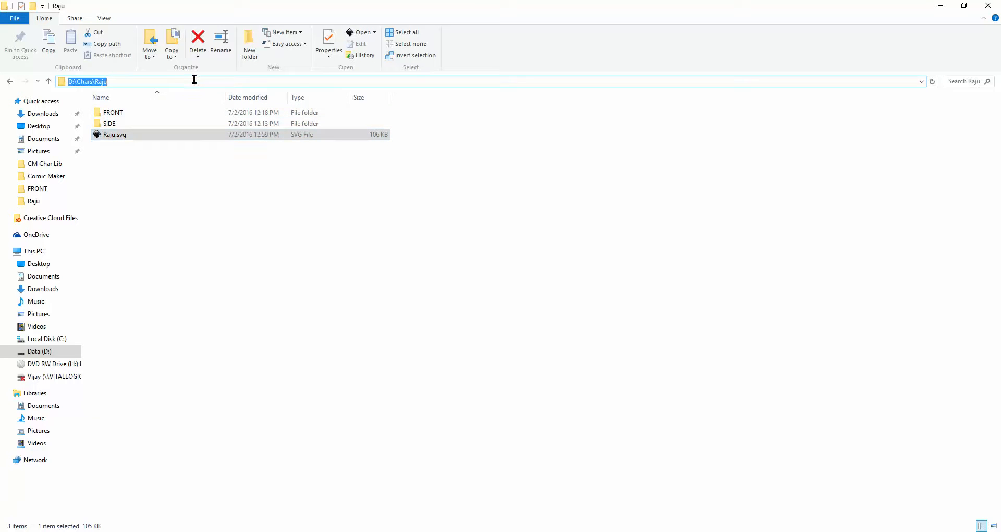
double_click(138, 113)
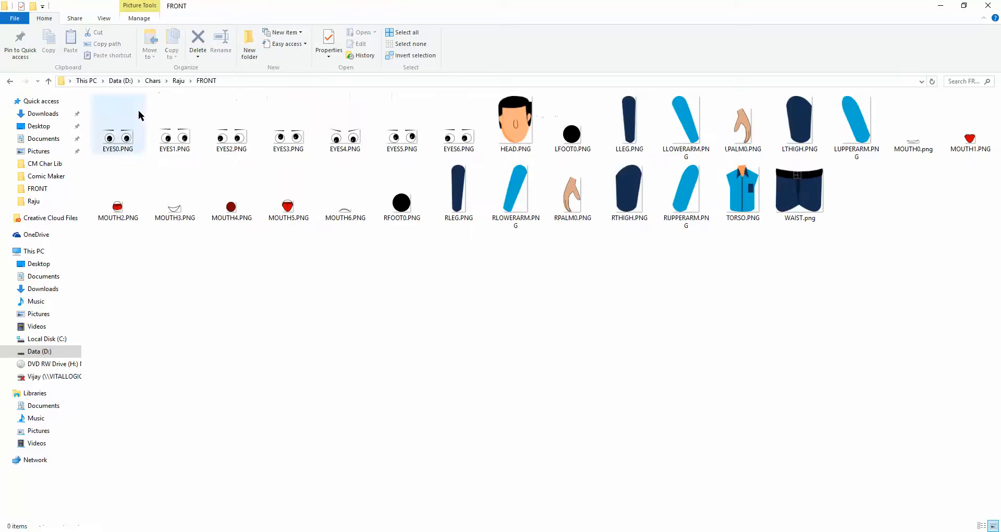
click(179, 81)
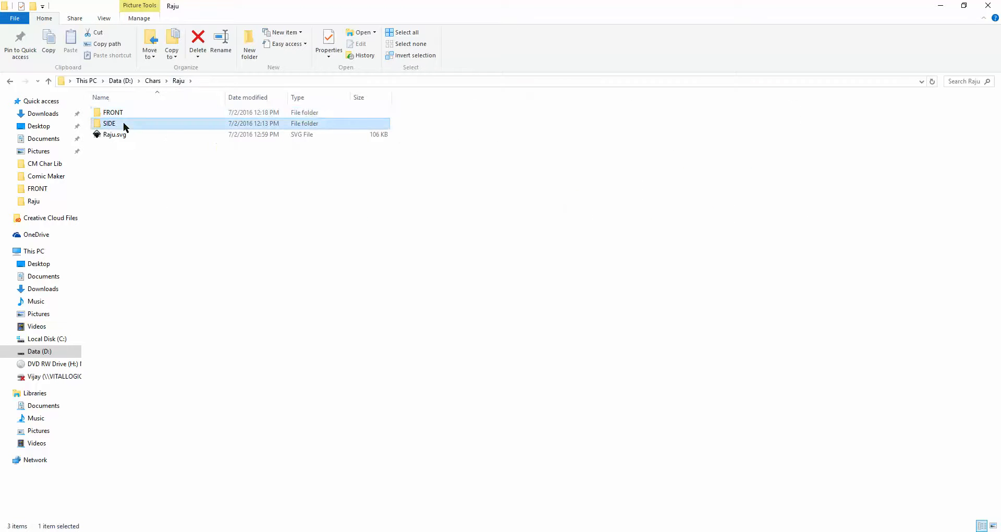
double_click(122, 124)
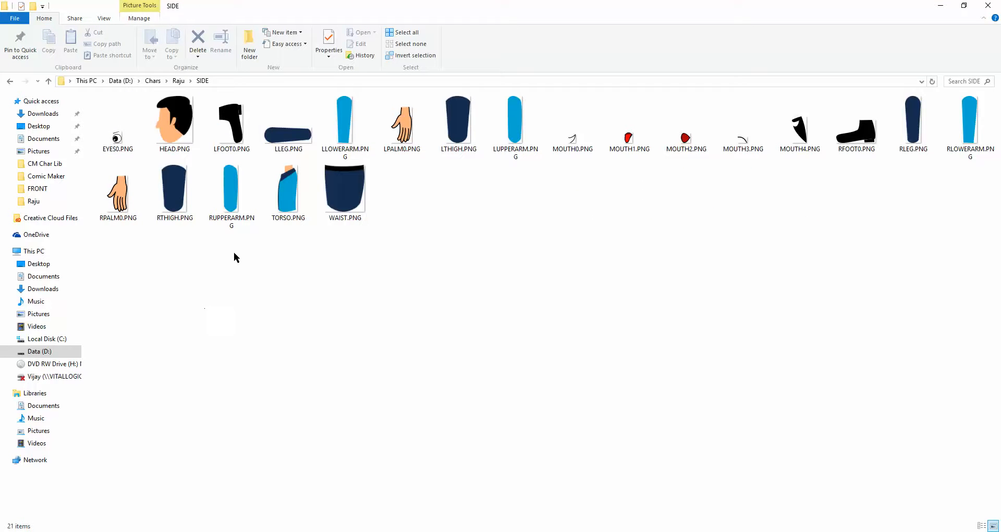
Examine the FRONT folder's file naming for the torso, waist, thighs, legs, feet, head, eyes and mouths.
click(174, 81)
double_click(143, 114)
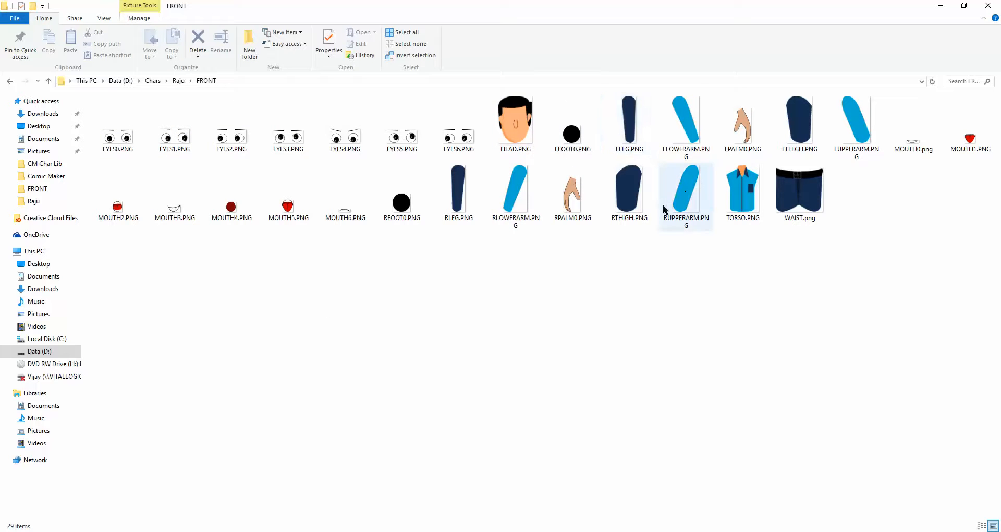
click(753, 208)
click(789, 203)
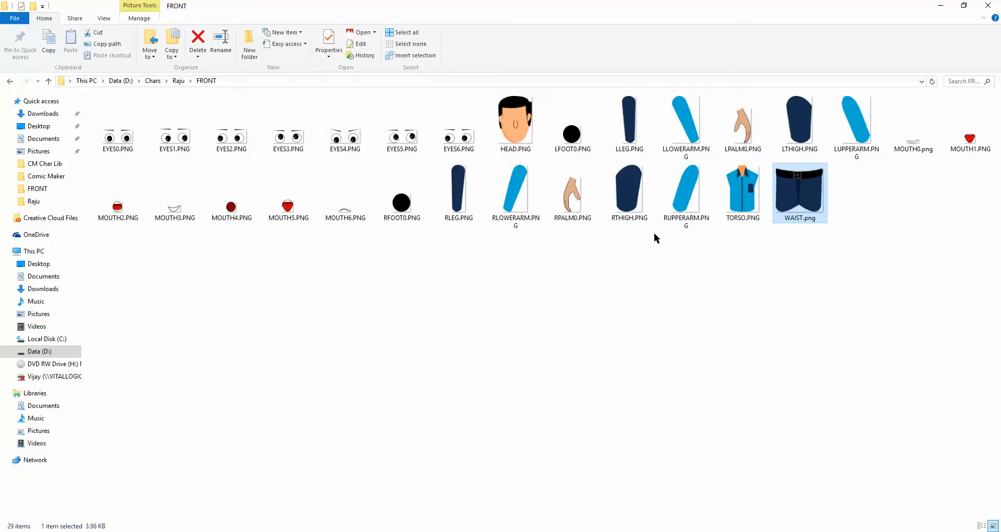
click(633, 199)
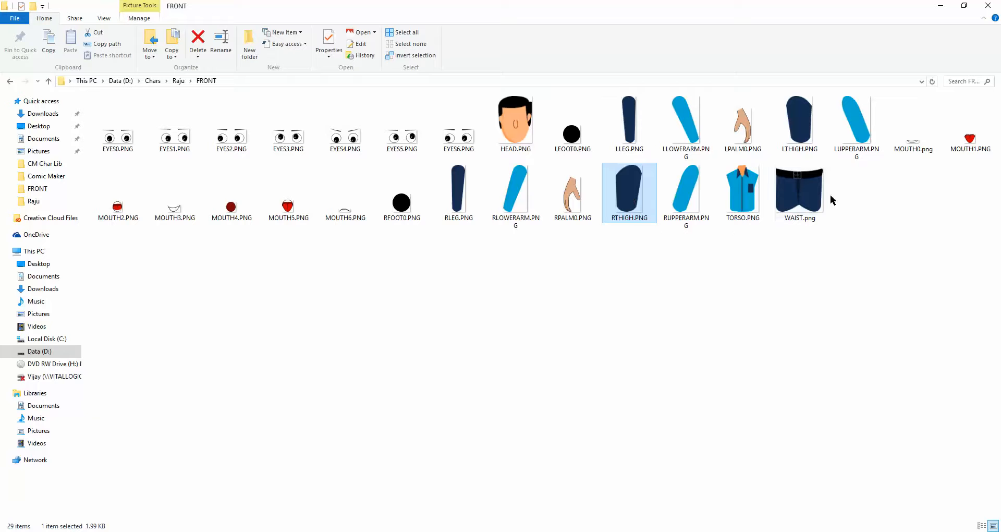
click(808, 134)
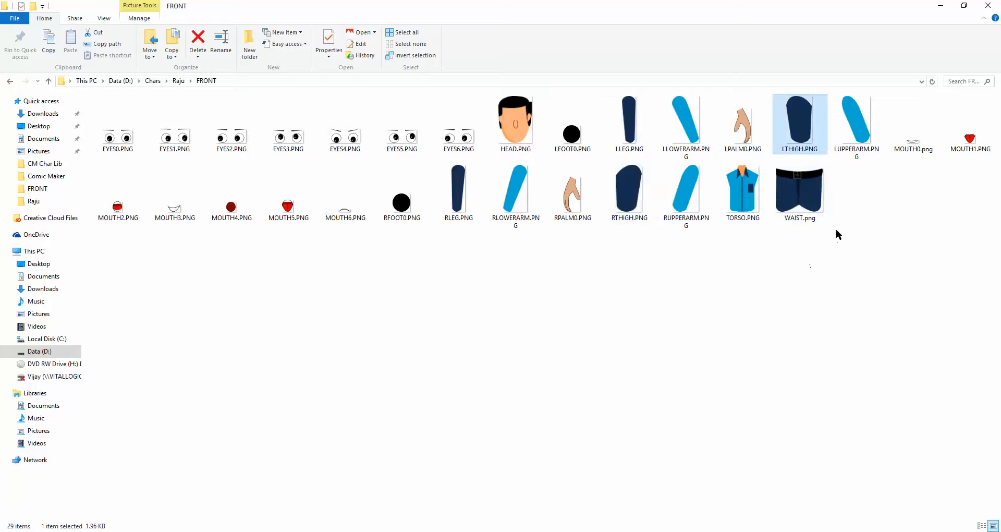
click(624, 141)
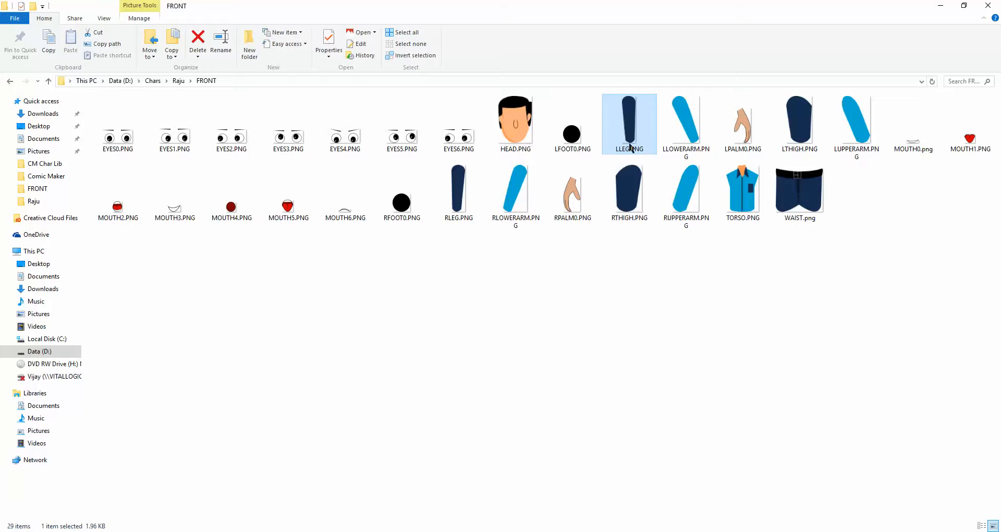
click(461, 211)
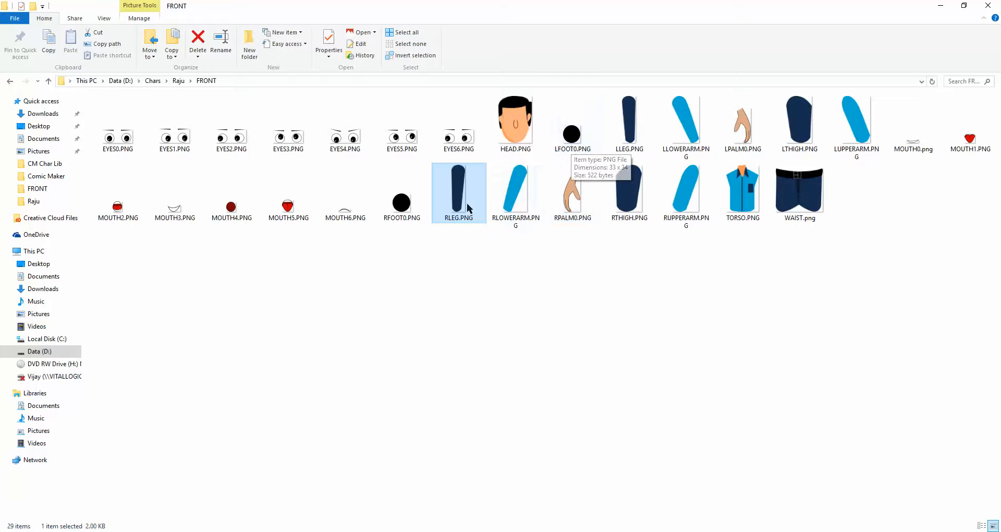
click(405, 215)
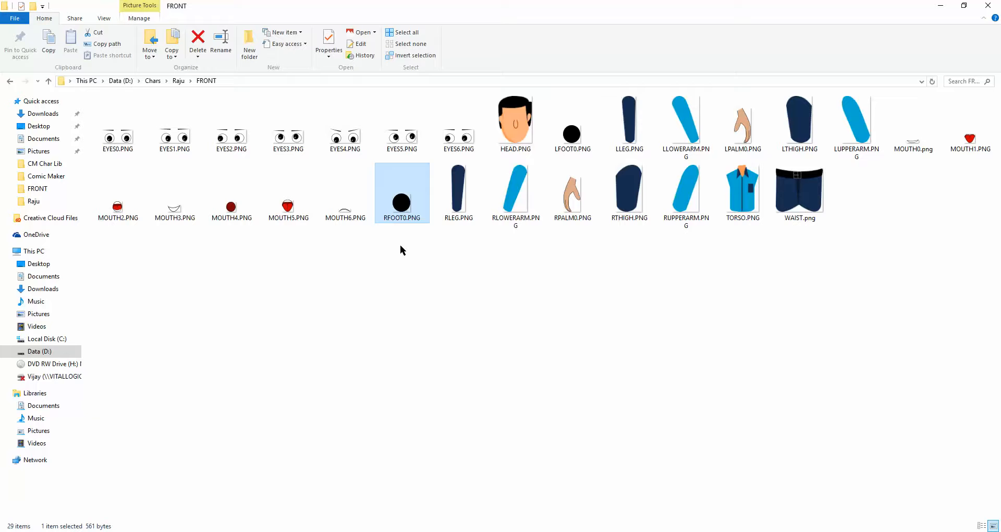
click(564, 148)
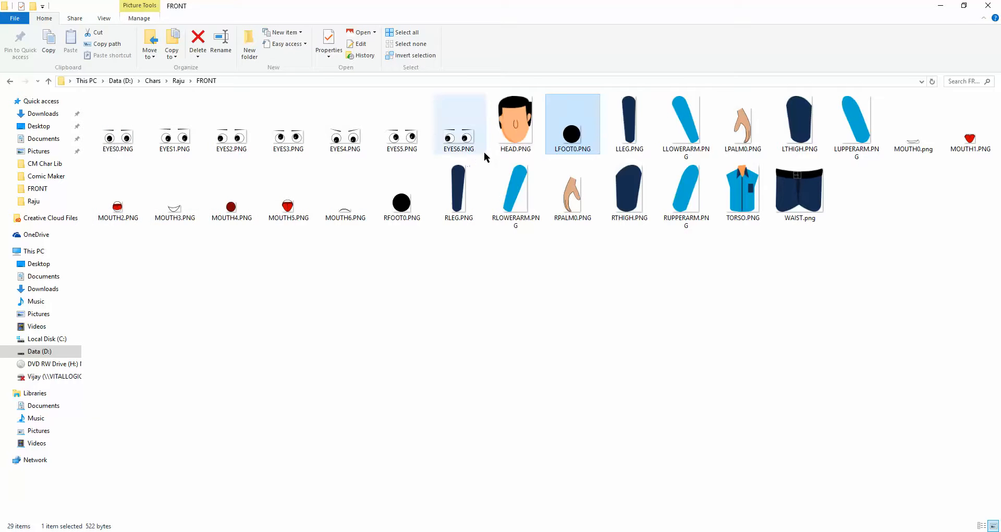
drag(490, 161, 105, 158)
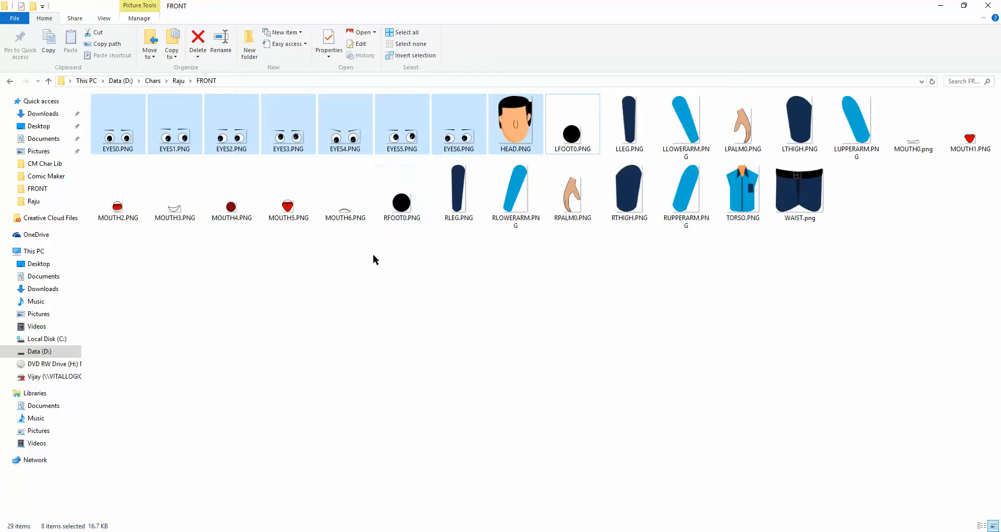
drag(374, 248, 94, 169)
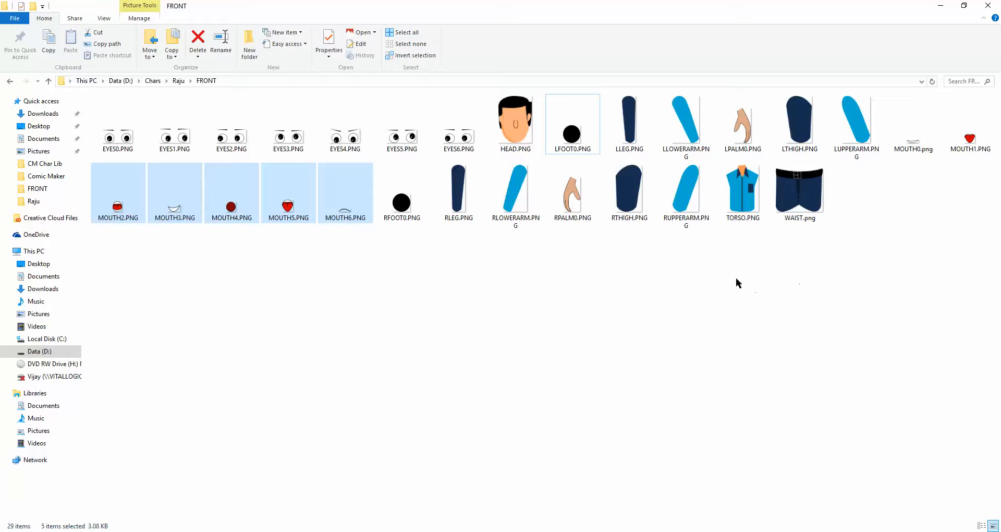
Open the Raju character's SIDE folder and view its part images.
click(178, 81)
double_click(133, 122)
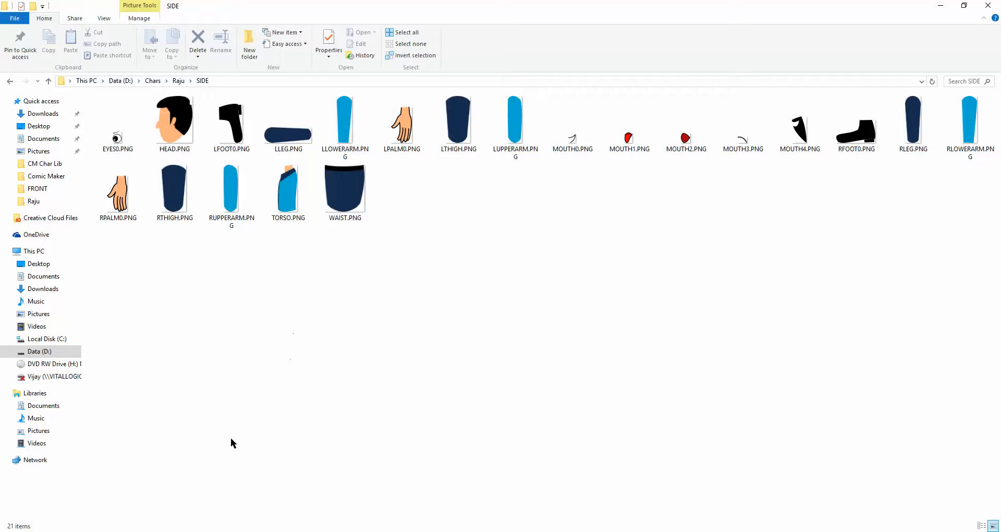
Switch to Character Maker and start a new character from the Raju folder inside Chars on the D: drive.
click(182, 530)
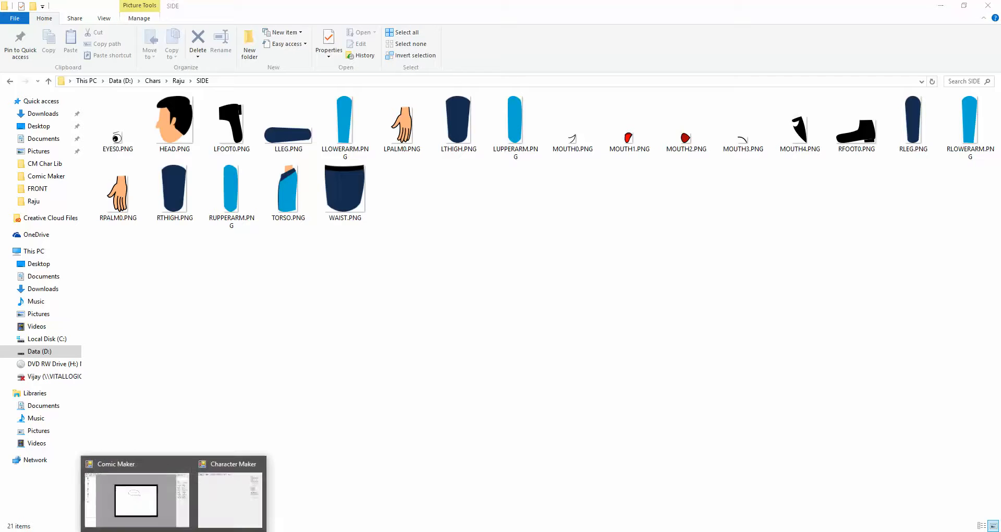
click(218, 504)
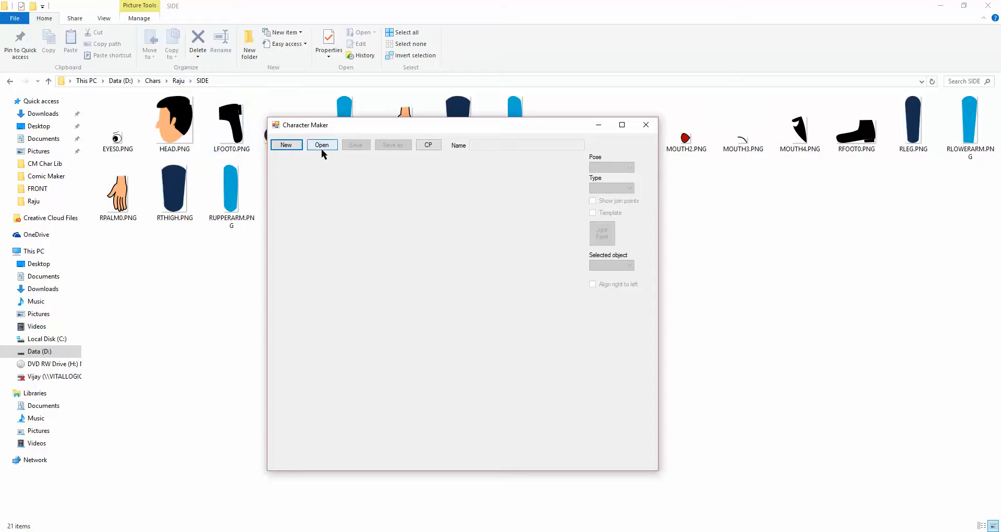
click(292, 148)
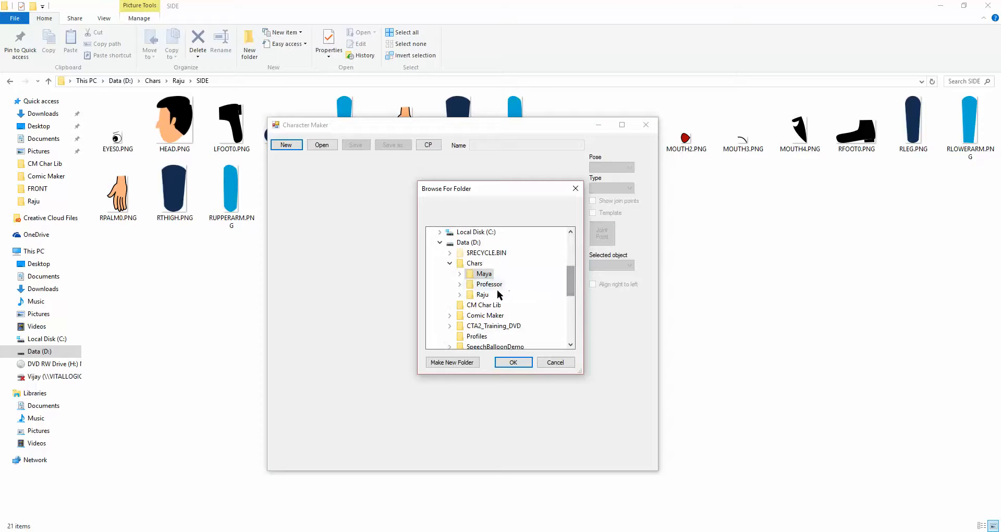
click(482, 295)
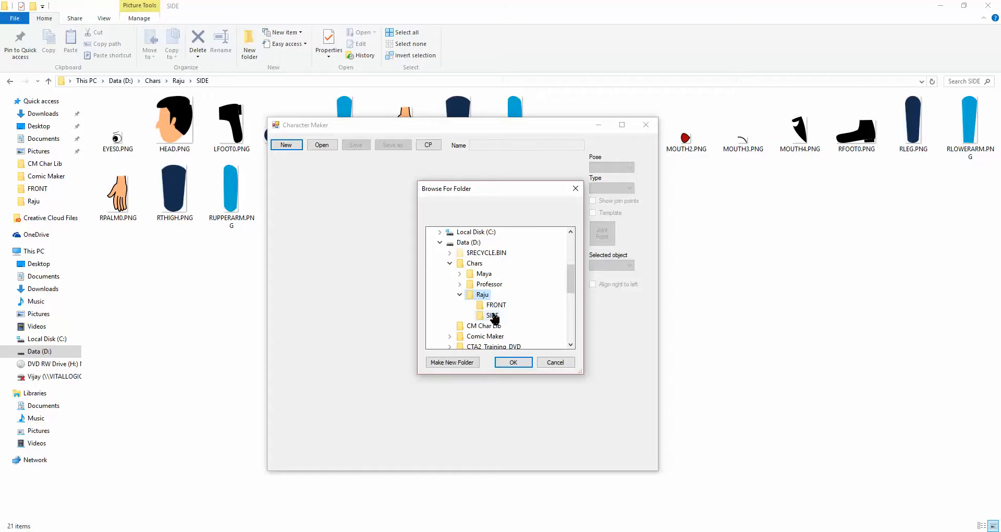
click(513, 364)
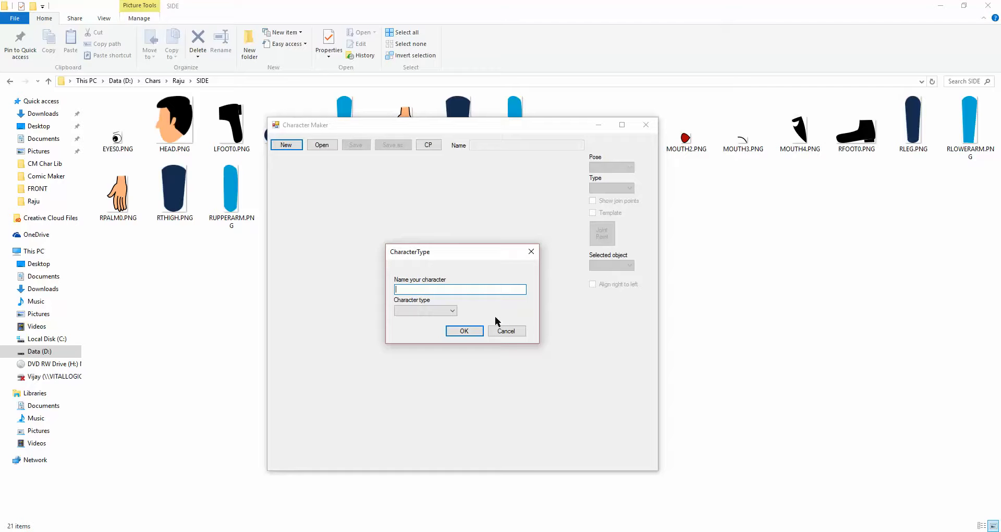
Name the new character Tom and set its character type to Male.
text(Tom)
click(452, 312)
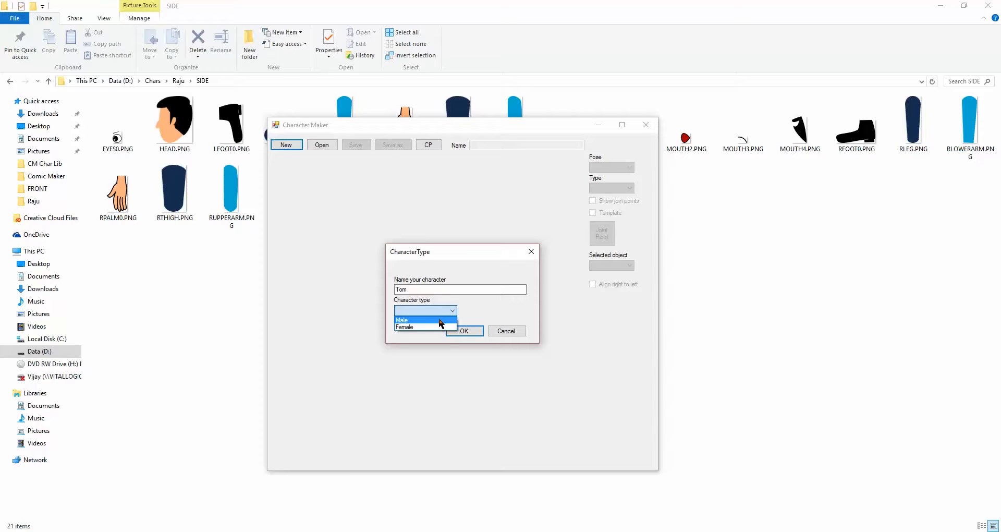
click(443, 320)
click(464, 332)
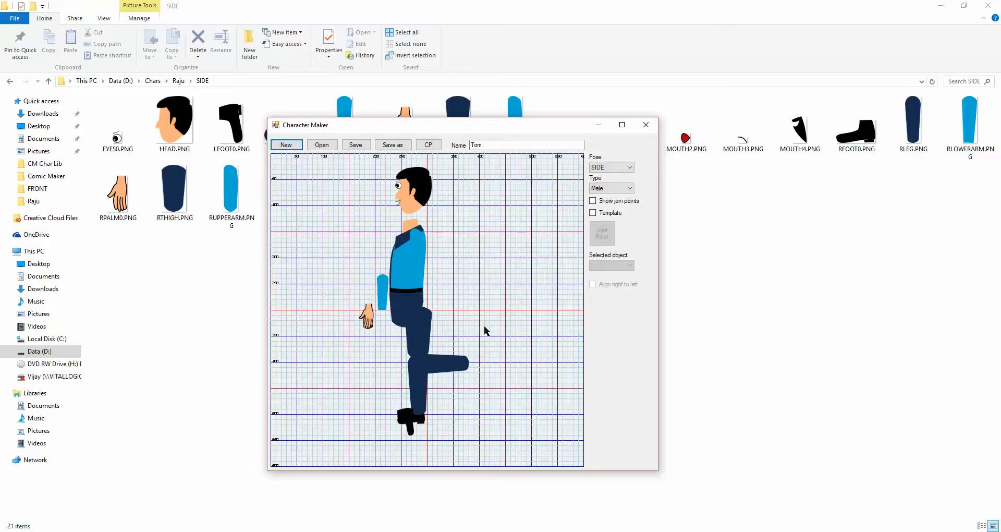
Switch the pose to FRONT and move the torso and both thighs clear of the waist.
click(629, 167)
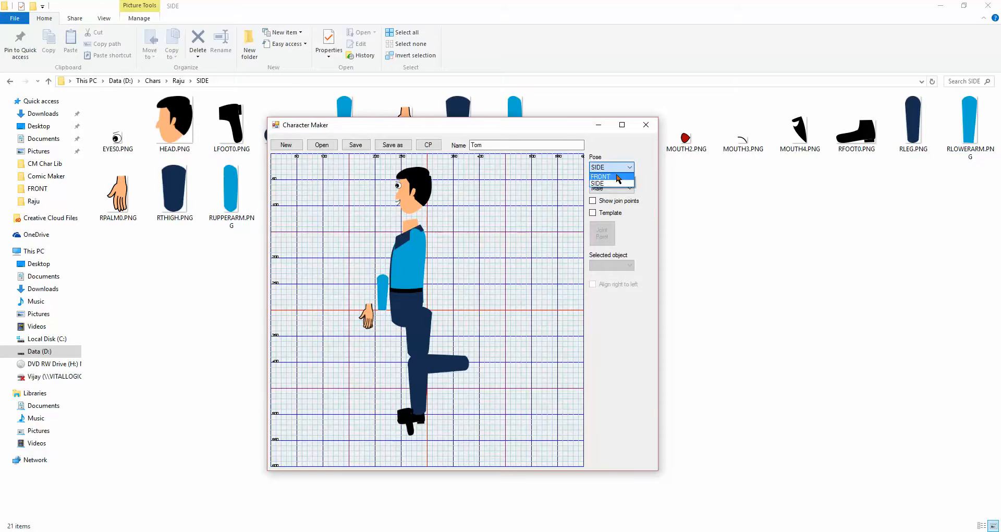
click(611, 183)
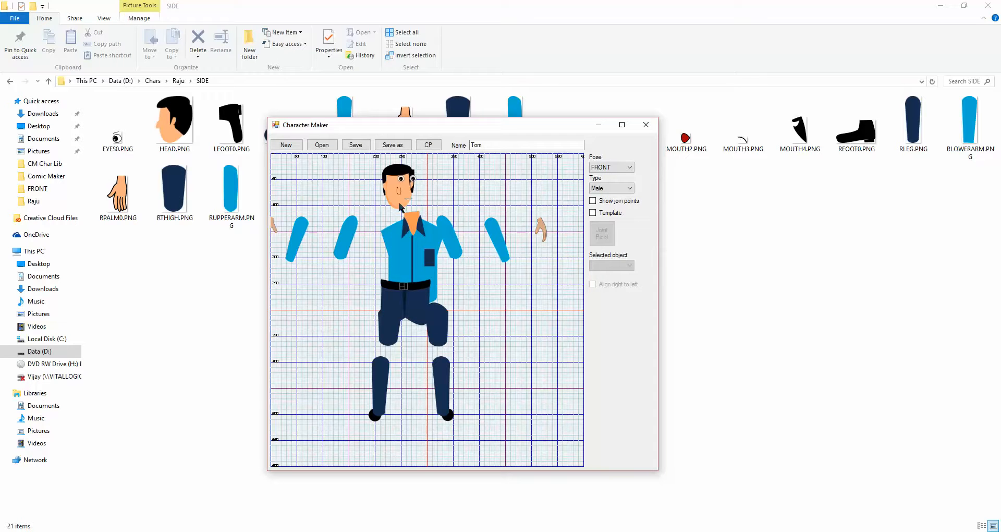
click(290, 144)
drag(431, 266, 539, 320)
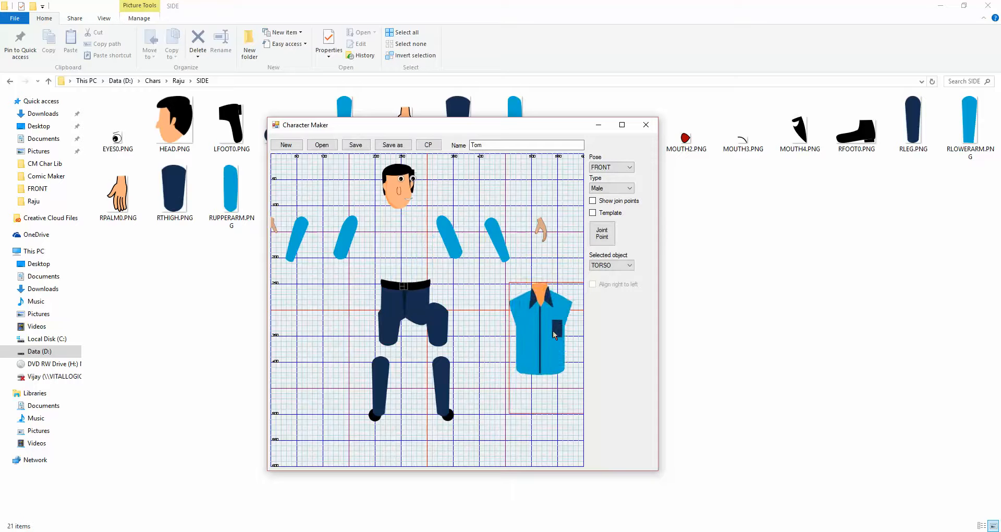
drag(422, 320, 458, 373)
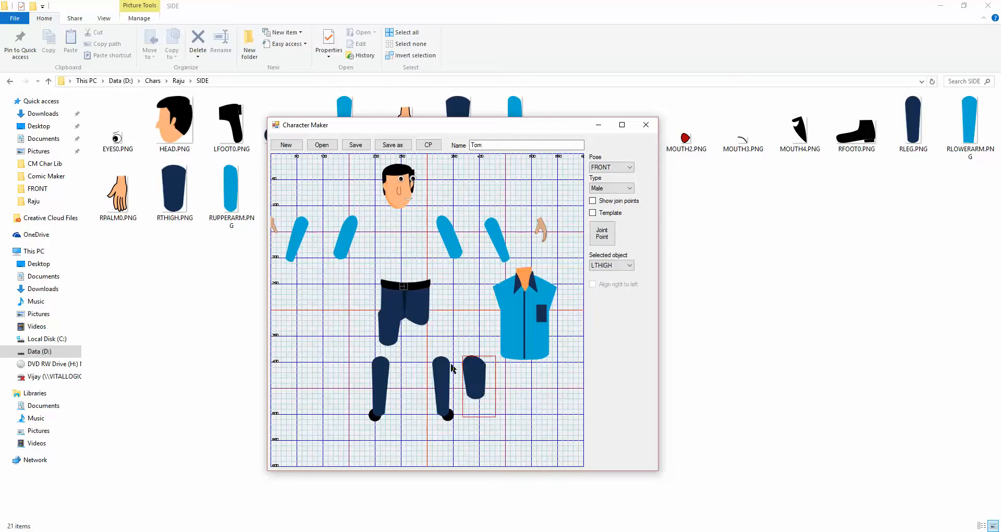
click(389, 337)
drag(388, 336, 336, 360)
Select the left thigh on the canvas, then choose LUPPERARM as the selected object by name.
click(492, 376)
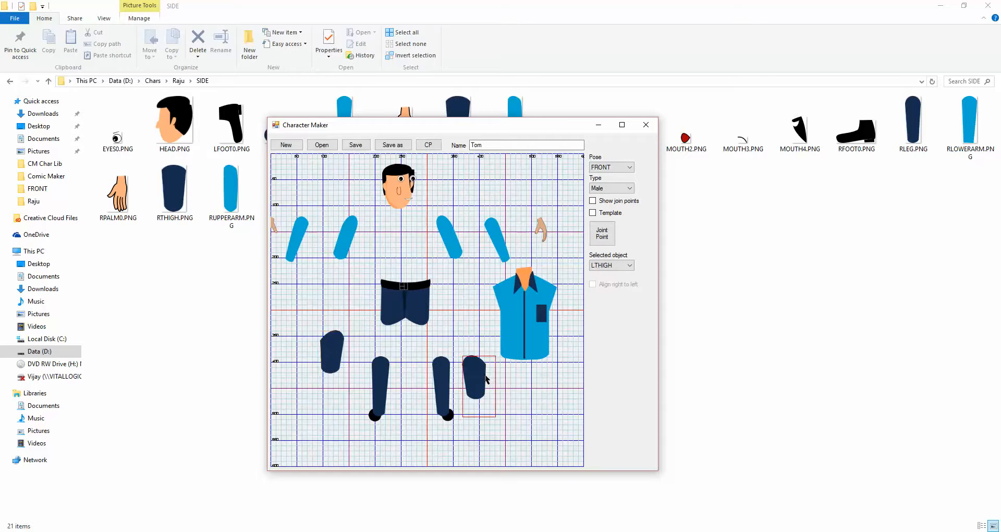
click(627, 267)
click(627, 267)
click(627, 266)
click(618, 295)
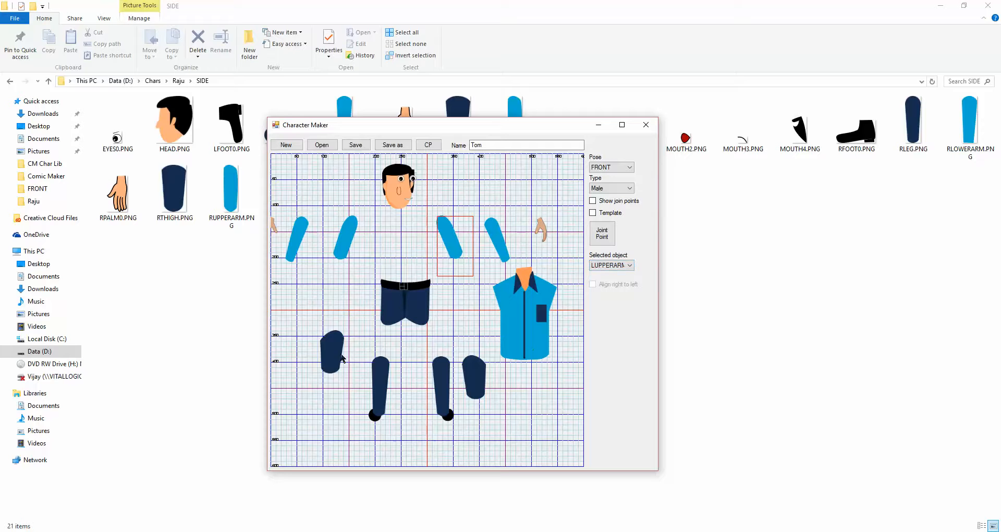
Lower the right thigh and centre the waist on the grid's vertical red centre line.
drag(333, 352, 333, 385)
drag(415, 300, 436, 317)
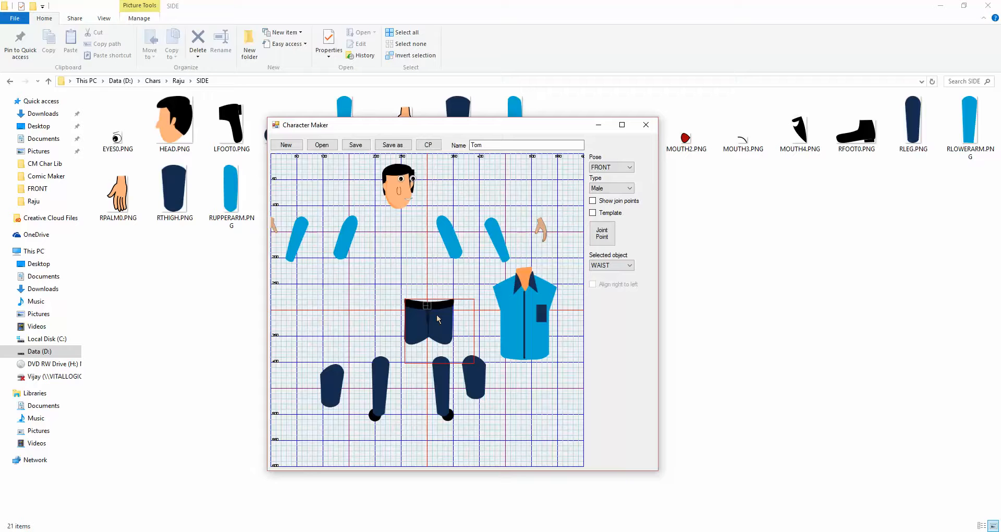
drag(437, 315, 436, 324)
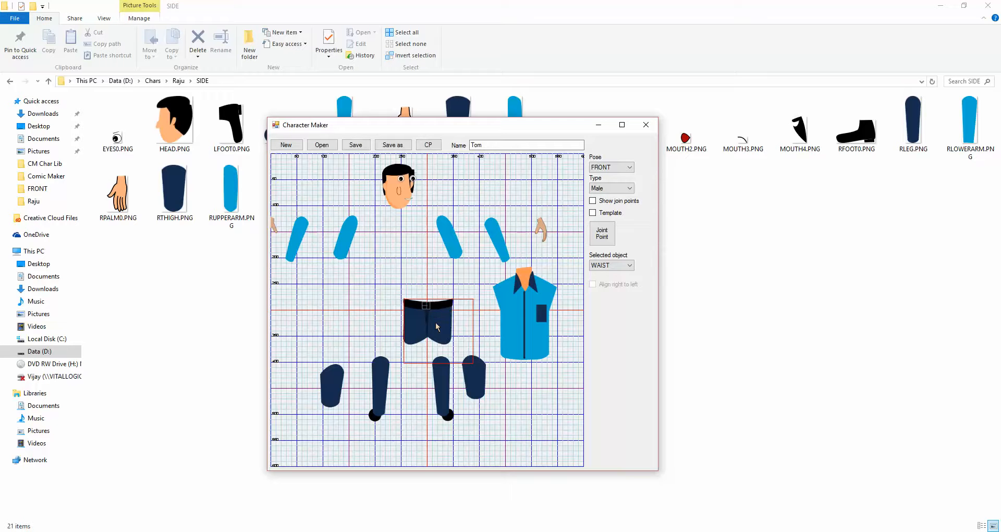
Move the left lower leg off its foot and shift the left thigh further from the waist.
drag(448, 387, 569, 395)
click(474, 368)
mouse_move(473, 368)
mouse_down()
mouse_move(442, 345)
mouse_move(487, 360)
mouse_up()
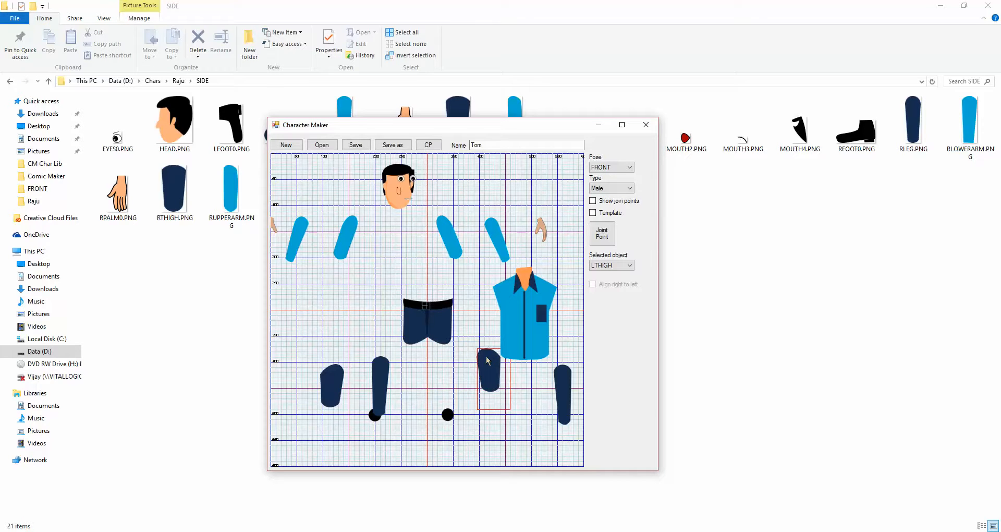
Show the join points, toggle the template on and off, and set the waist's joint point at its centre just below the belt.
click(446, 330)
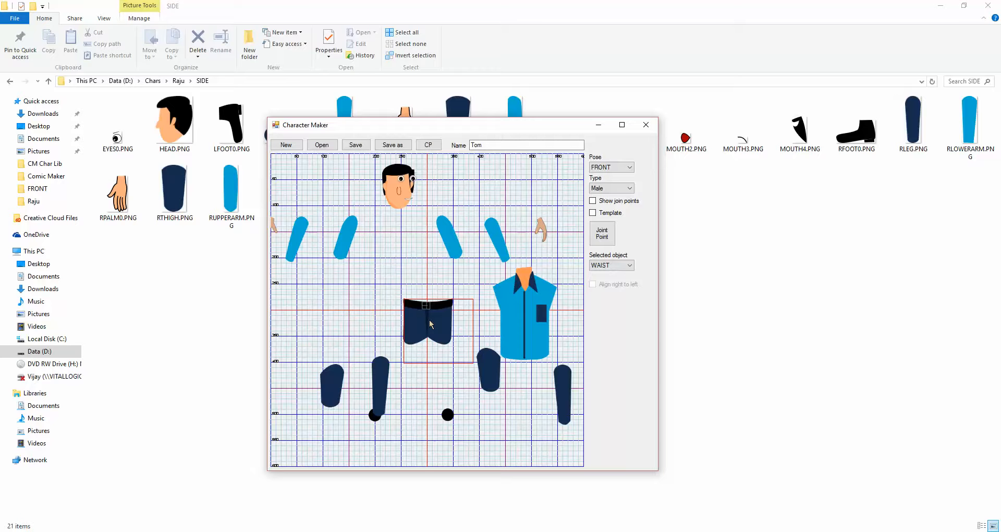
click(593, 201)
click(603, 215)
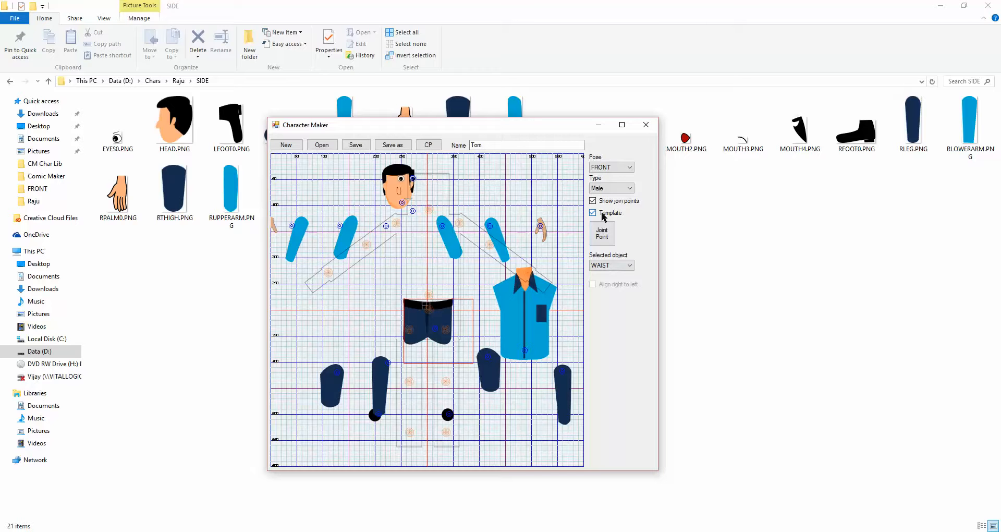
click(602, 213)
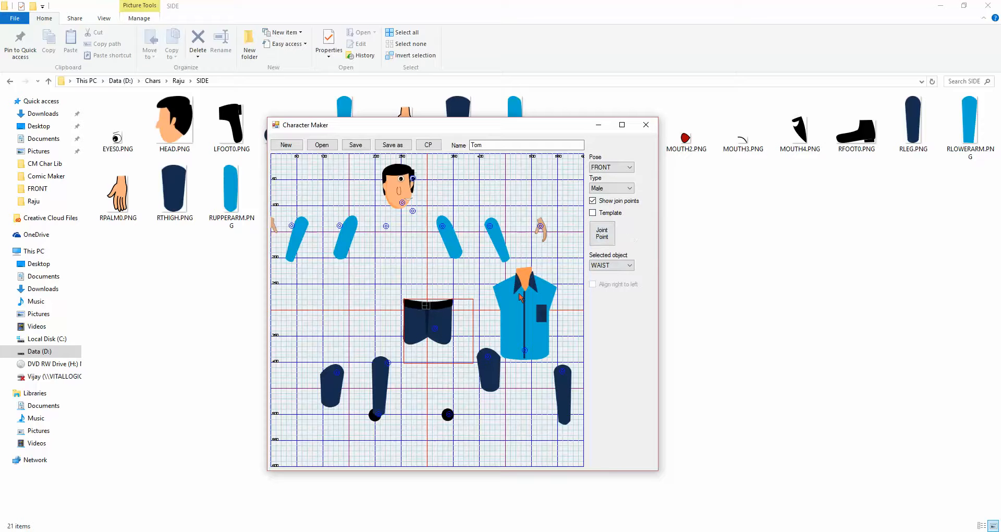
click(602, 233)
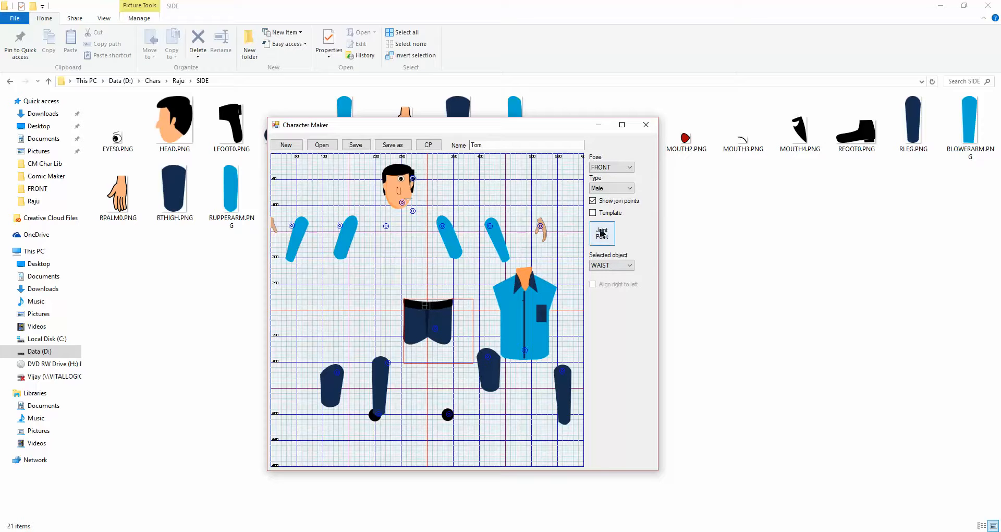
click(428, 316)
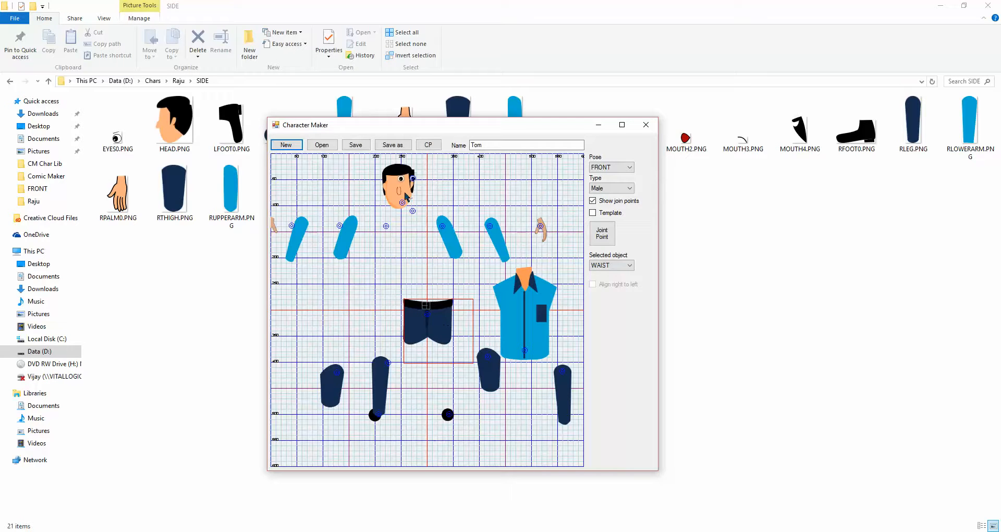
Place the torso on the waist and set its joint point at the belt buckle.
drag(516, 339, 435, 278)
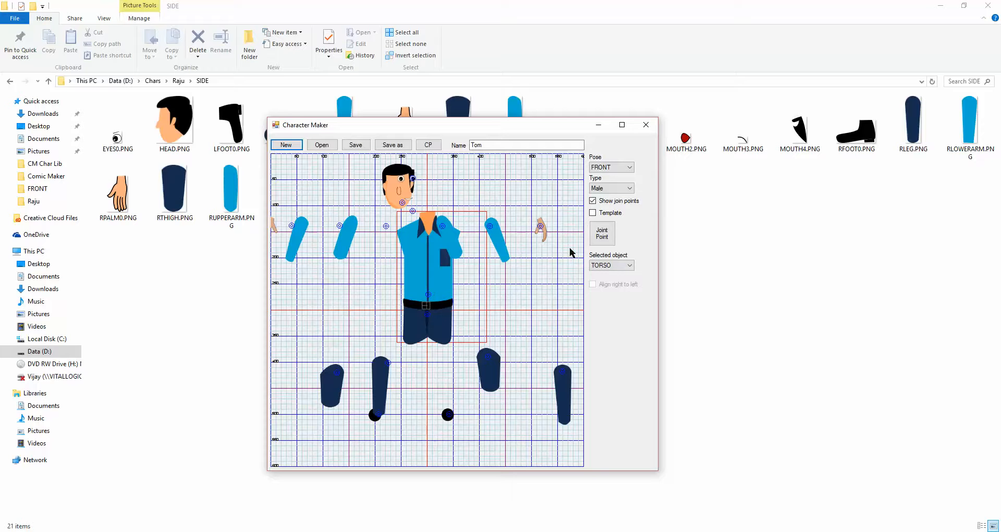
click(602, 236)
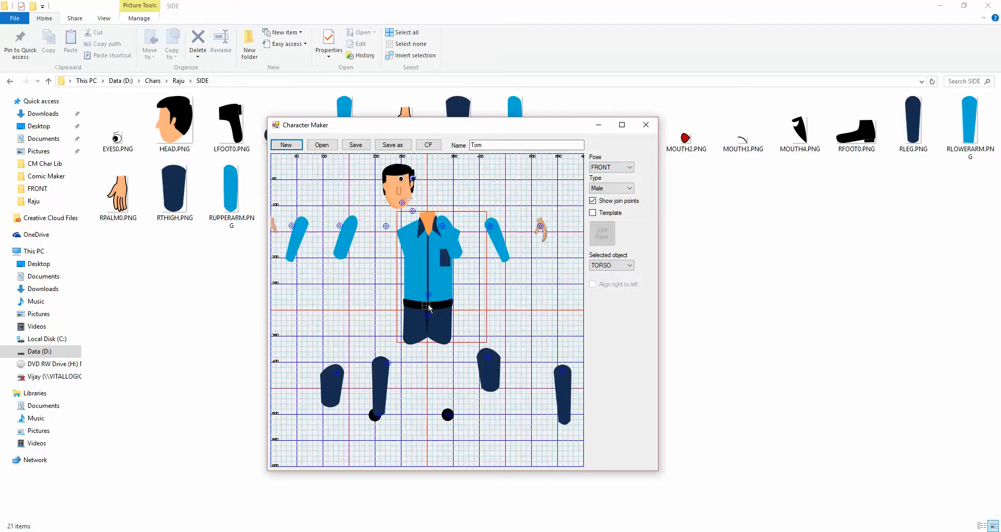
click(428, 308)
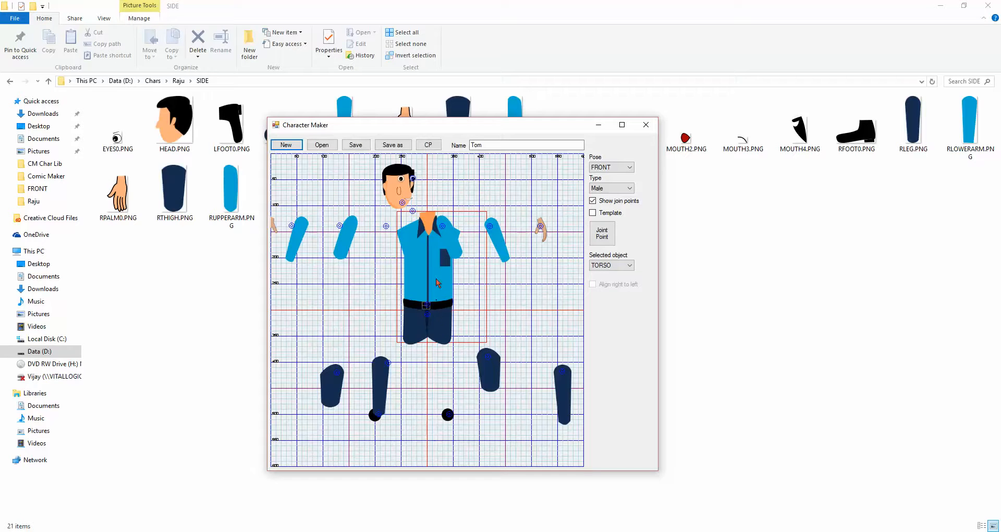
Try the head on the neck, set it aside, and raise the torso and waist together along the centre line.
drag(402, 198, 423, 206)
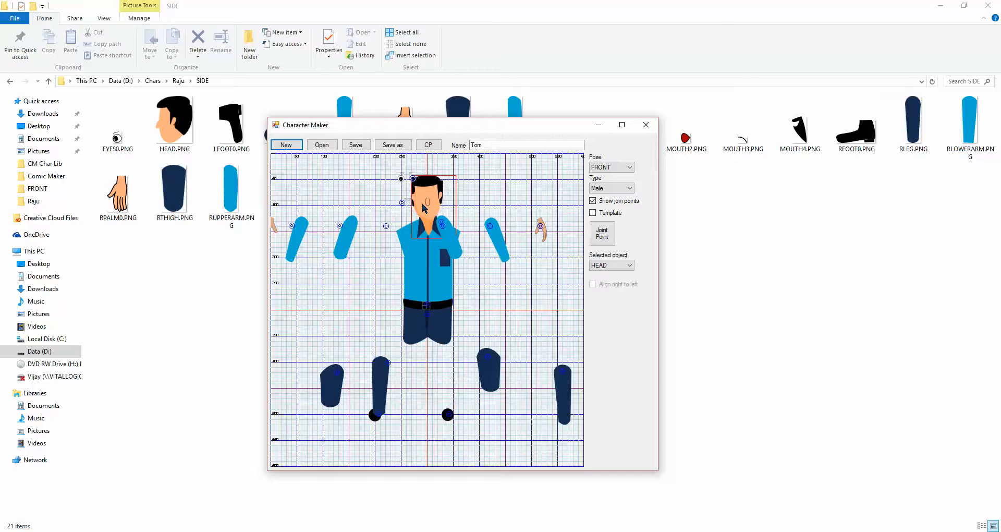
drag(423, 206, 355, 193)
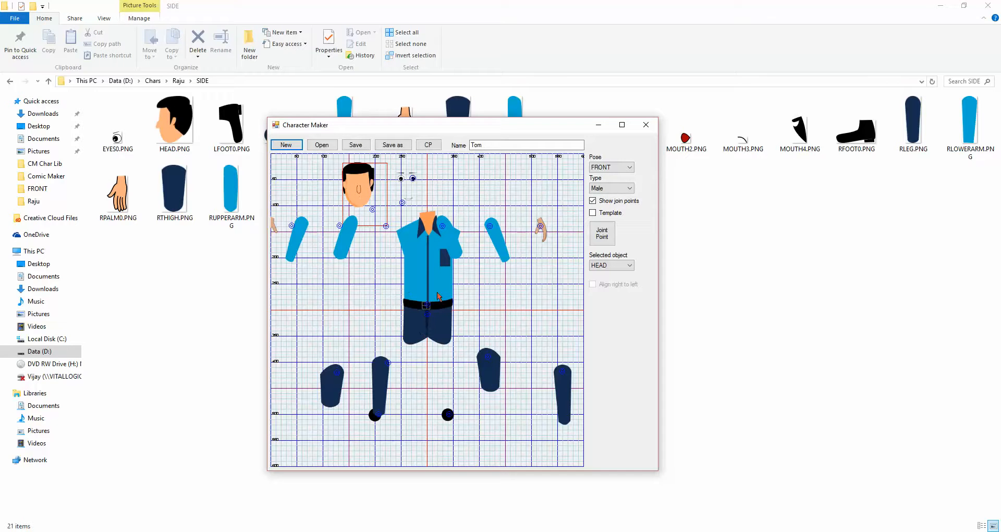
drag(438, 293, 436, 279)
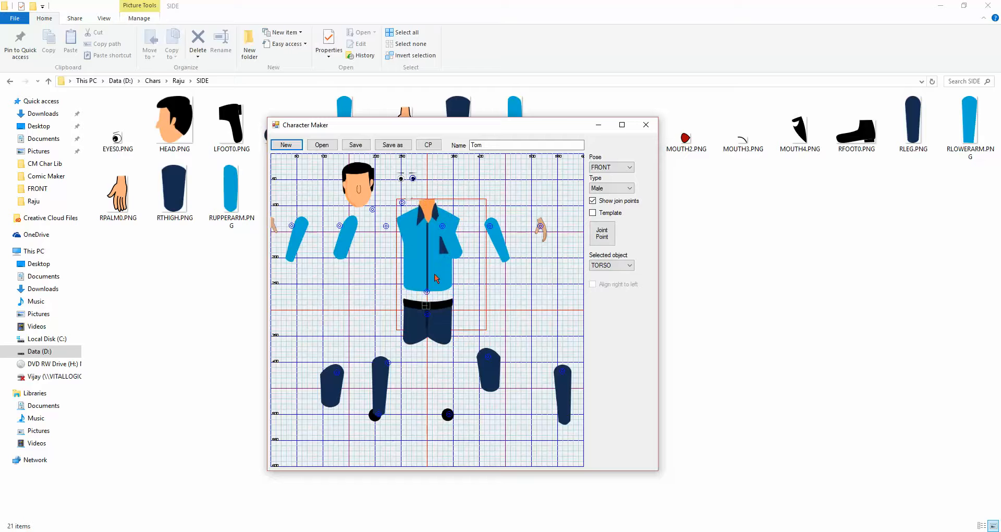
mouse_move(435, 325)
mouse_down()
mouse_move(434, 312)
mouse_move(445, 328)
mouse_move(444, 316)
mouse_up()
click(438, 338)
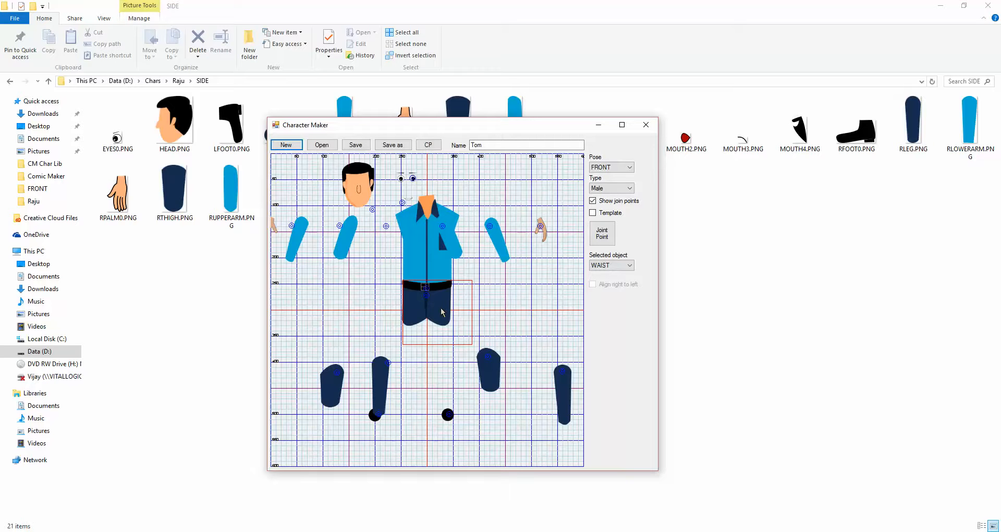
drag(442, 311, 442, 311)
Place the head on the raised neck and fit the left upper arm to the shoulder on the pocket side.
drag(366, 197, 429, 195)
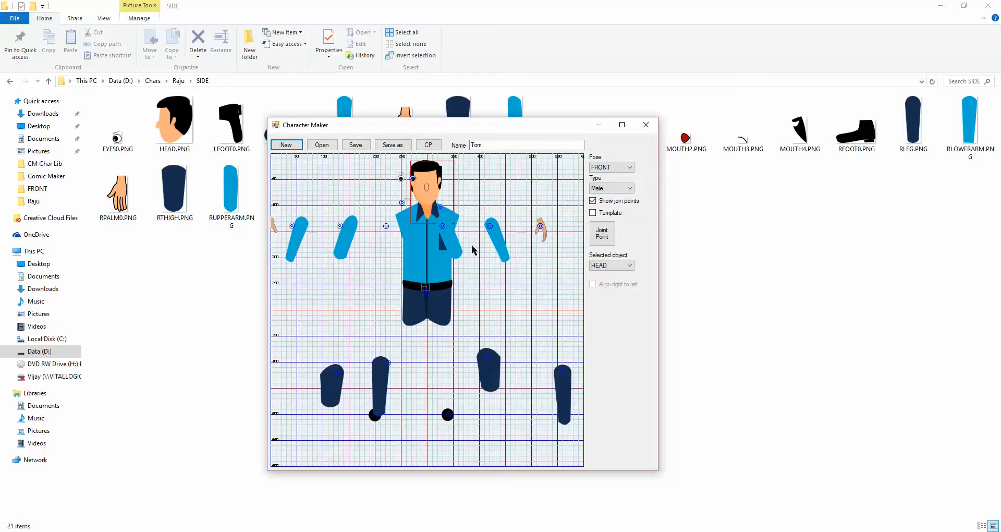
mouse_move(455, 249)
mouse_down()
mouse_move(478, 249)
mouse_move(468, 246)
mouse_up()
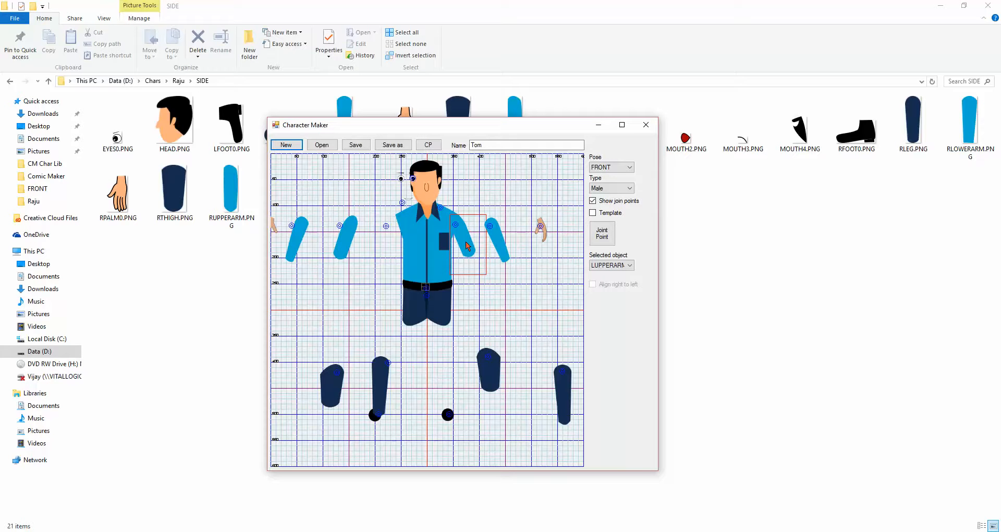
click(502, 245)
Nudge the head slightly lower on the neck and set its joint point at the chin.
drag(430, 196, 432, 202)
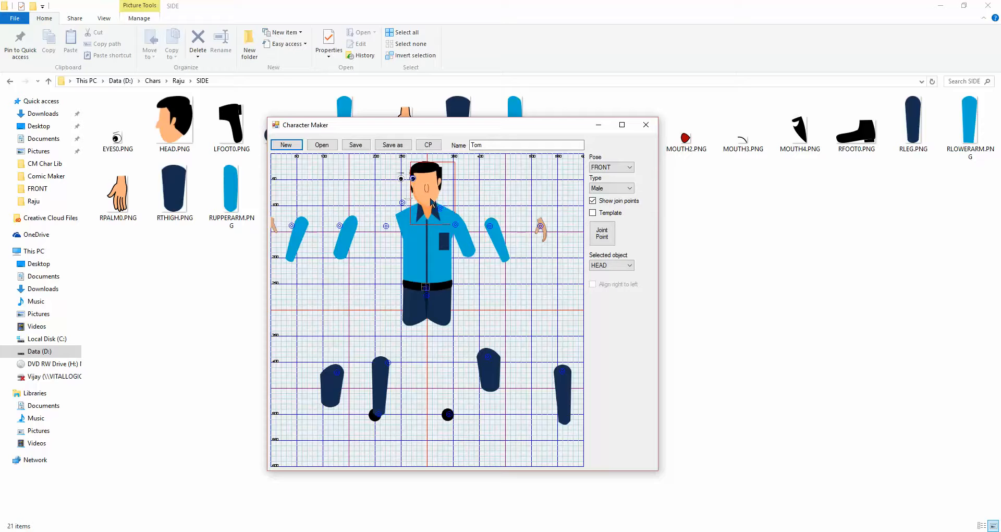
click(604, 235)
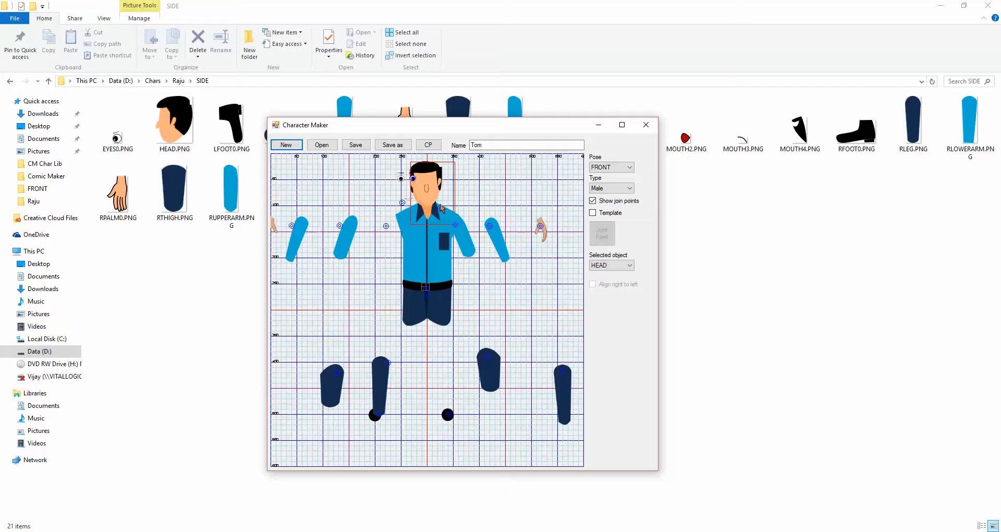
click(427, 201)
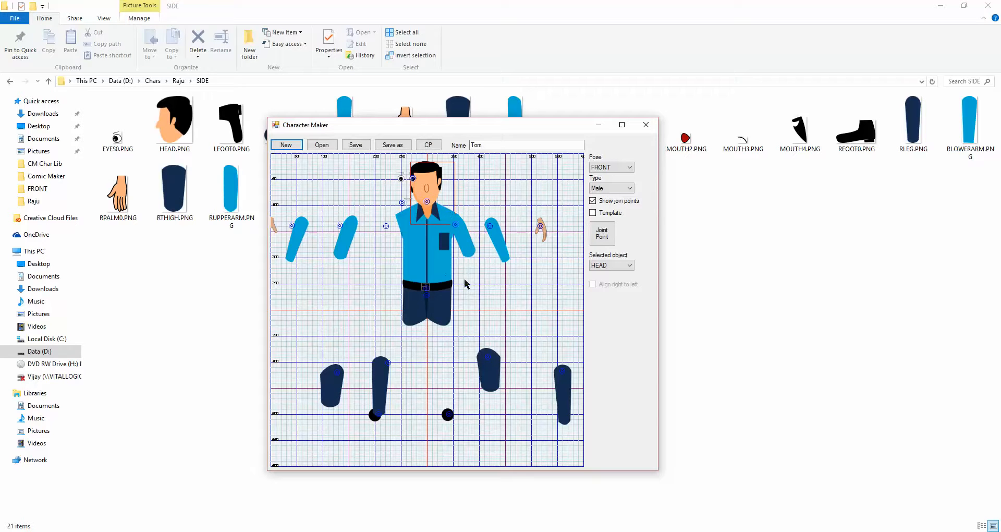
Set the left upper arm's joint point at the top of the shoulder on the pocket side.
click(467, 244)
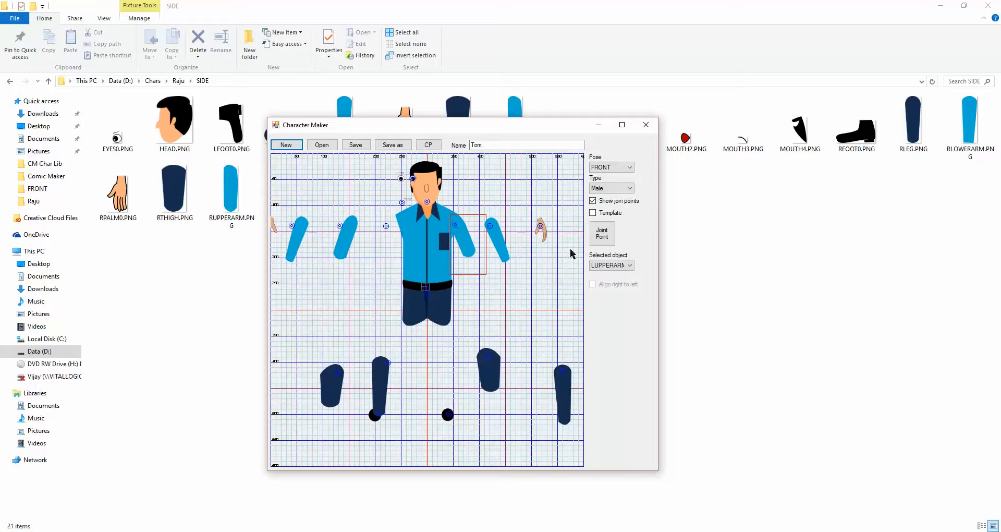
click(602, 233)
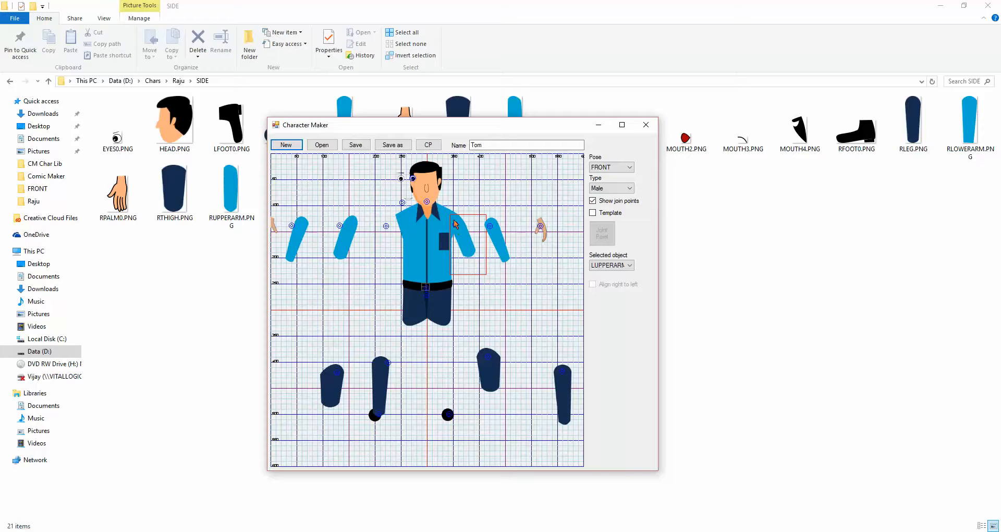
click(453, 220)
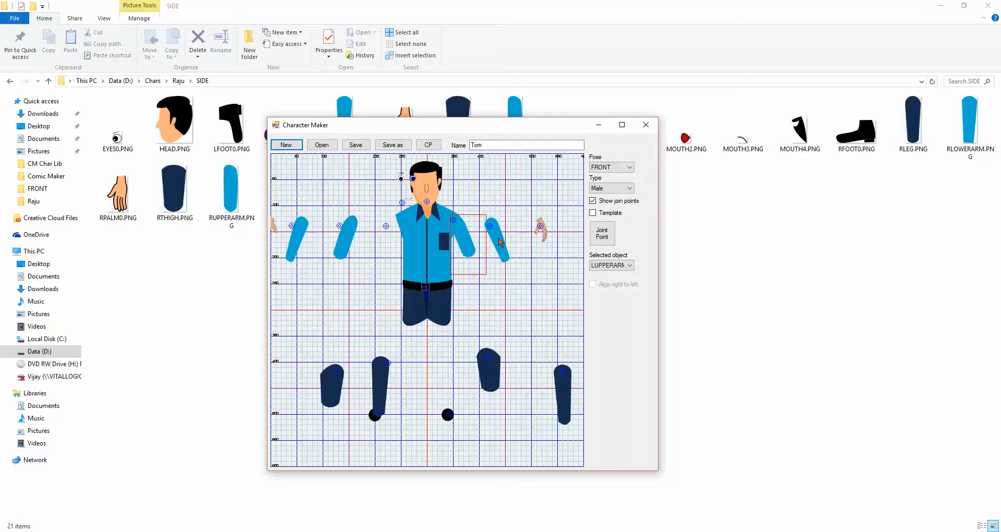
Fit the left lower arm to the end of the left upper arm and set its joint point at the elbow.
drag(499, 243, 480, 273)
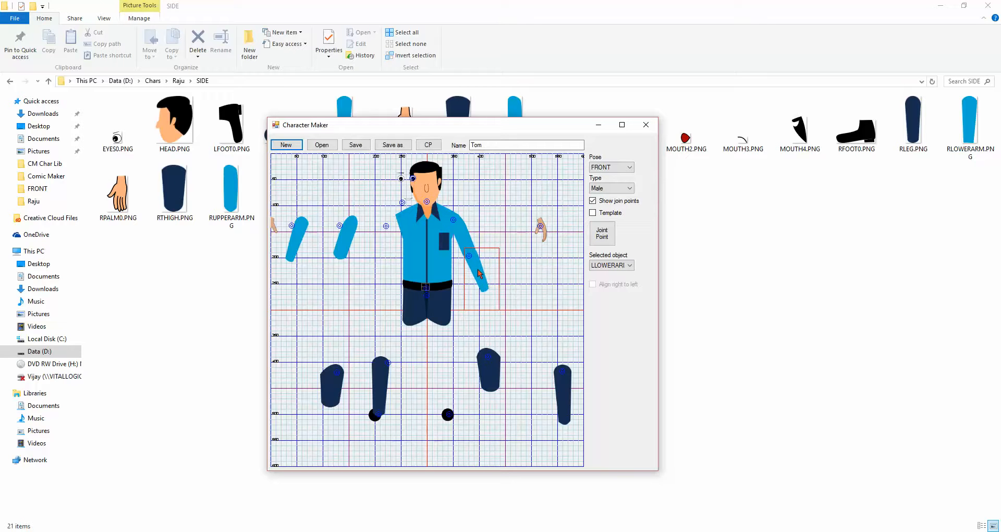
click(599, 235)
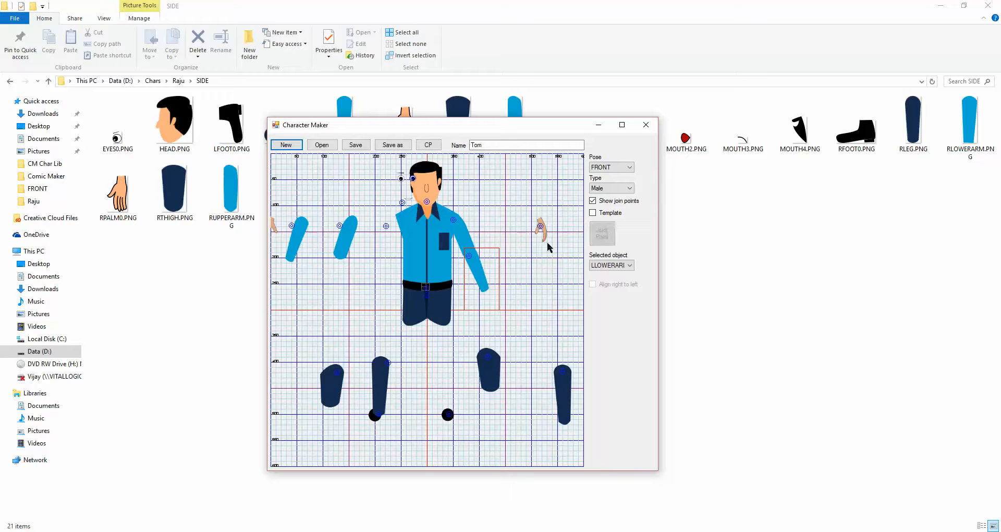
click(469, 253)
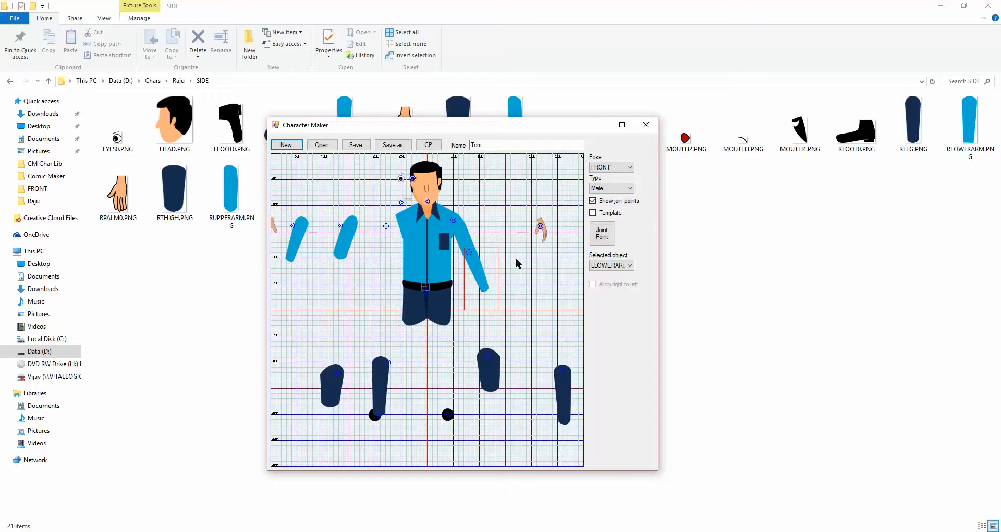
Place the left palm at the end of the left lower arm and set its joint point at the wrist.
click(545, 235)
drag(545, 235, 490, 309)
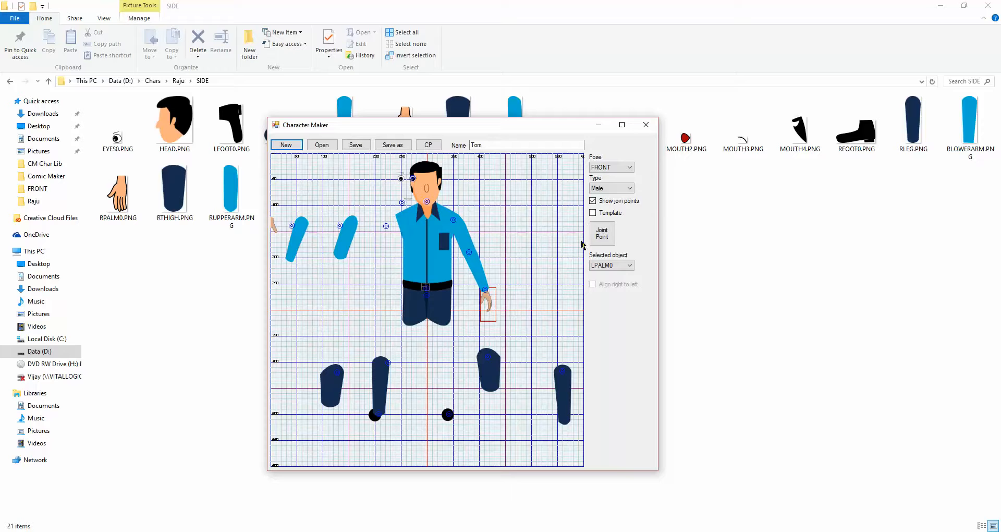
click(601, 233)
click(485, 289)
Fit the right upper arm to the shoulder opposite the pocket and set its joint point at the shoulder.
click(346, 243)
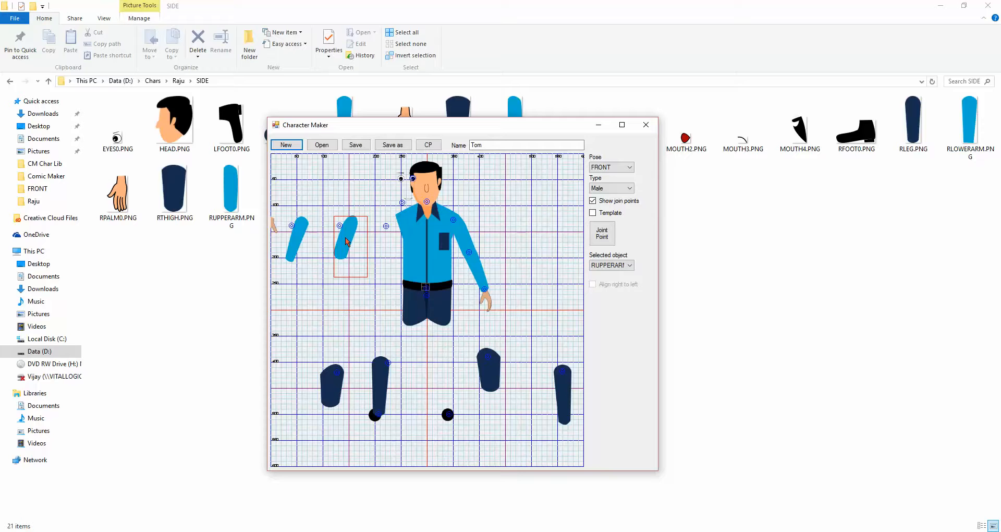
drag(346, 243, 394, 240)
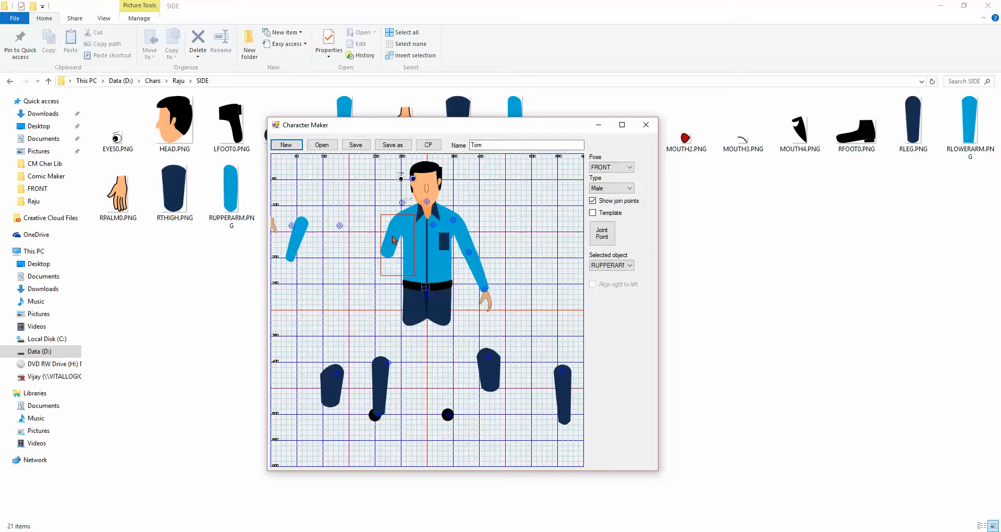
click(603, 235)
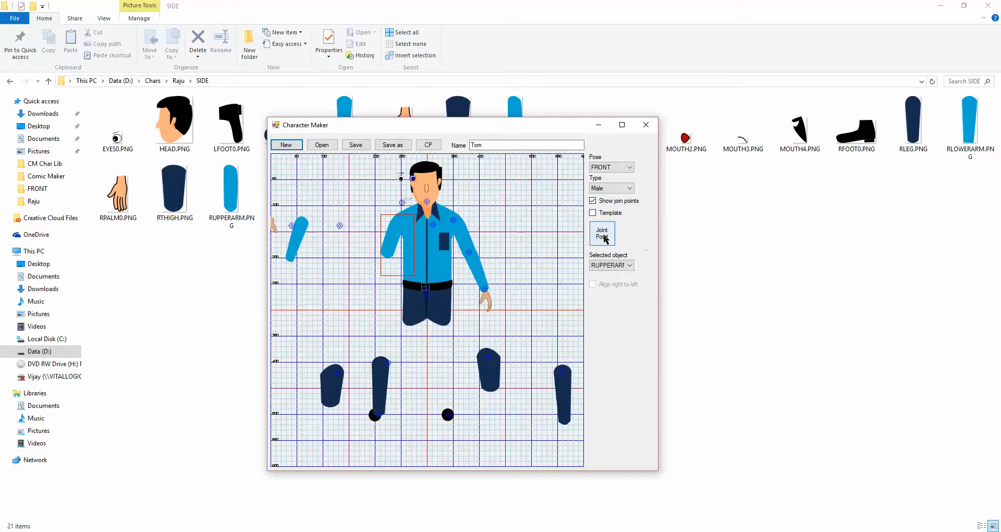
click(398, 220)
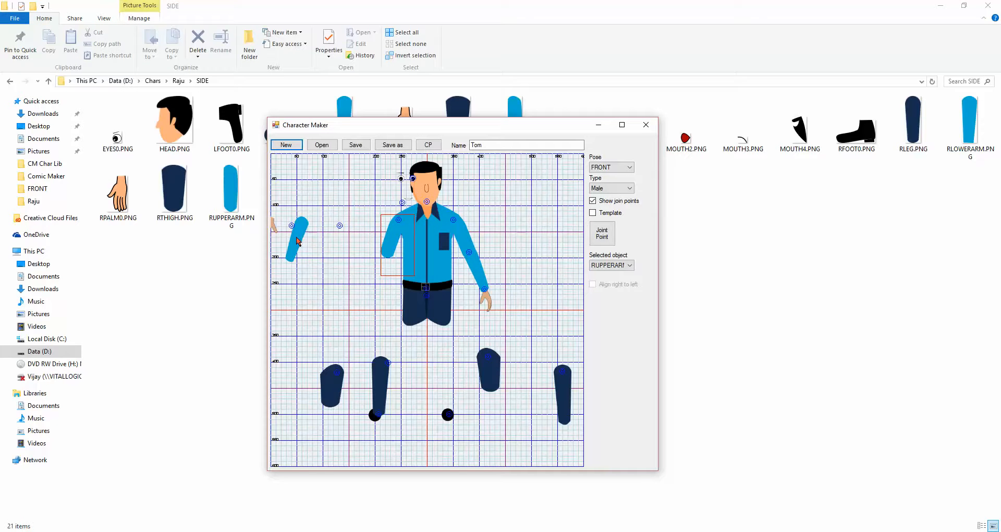
Attach the right lower arm below the right upper arm and set its joint point at the elbow.
mouse_move(301, 237)
mouse_down()
mouse_move(336, 287)
mouse_move(364, 288)
mouse_move(380, 267)
mouse_up()
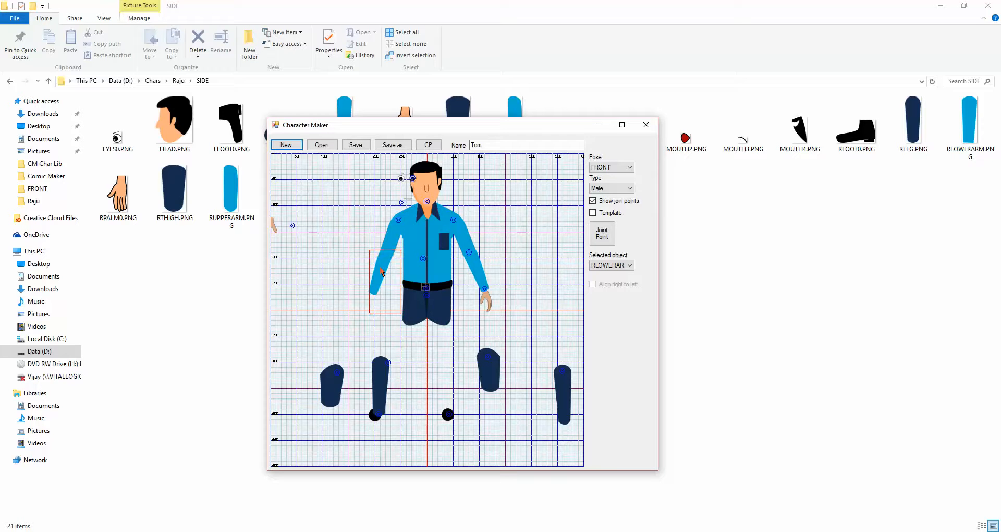
click(603, 238)
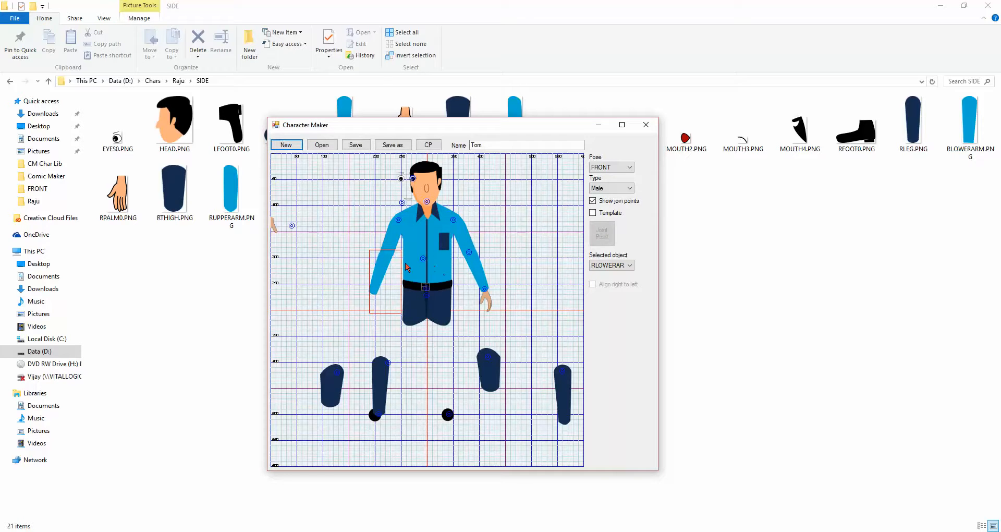
click(386, 253)
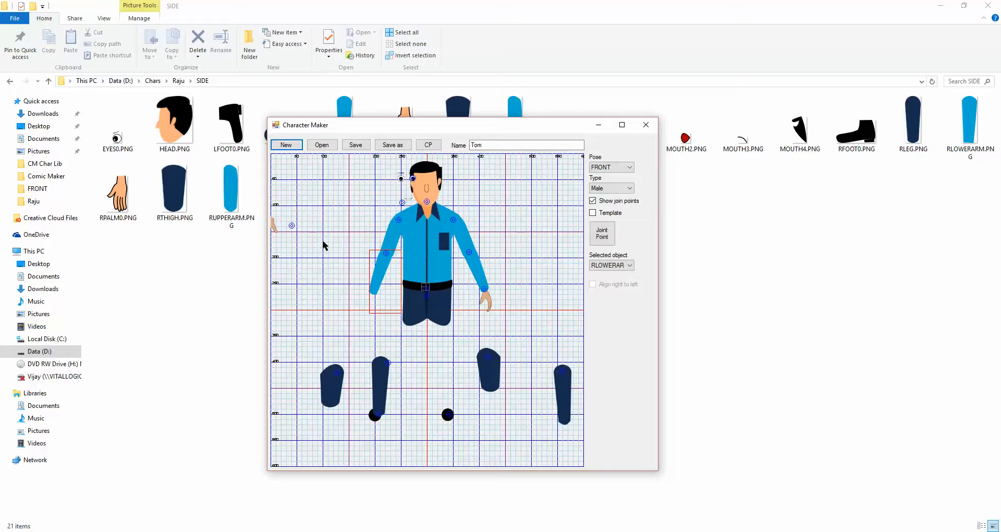
Place the right palm at the end of the right sleeve, set its joint point at the wrist, and nudge it into line.
click(277, 230)
mouse_move(277, 232)
mouse_down()
mouse_move(335, 305)
mouse_move(376, 309)
mouse_up()
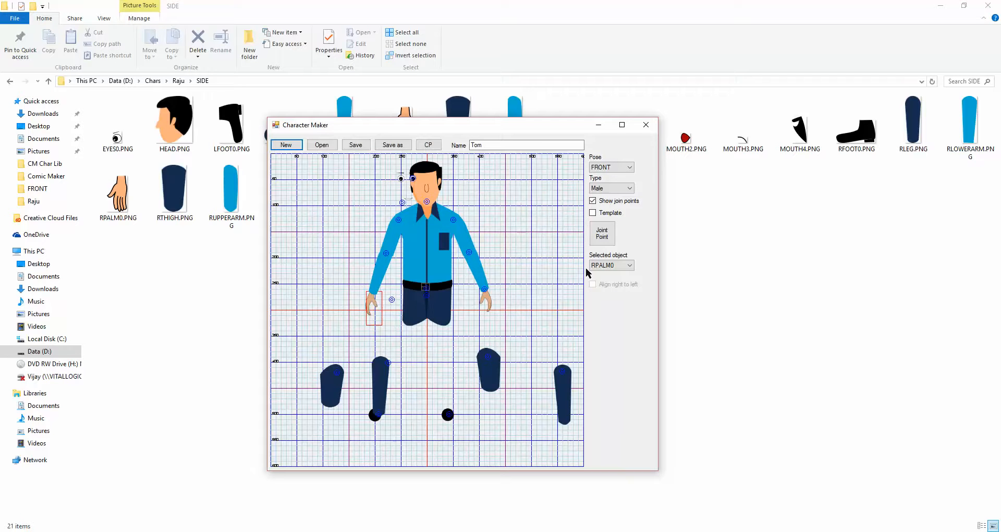
click(601, 238)
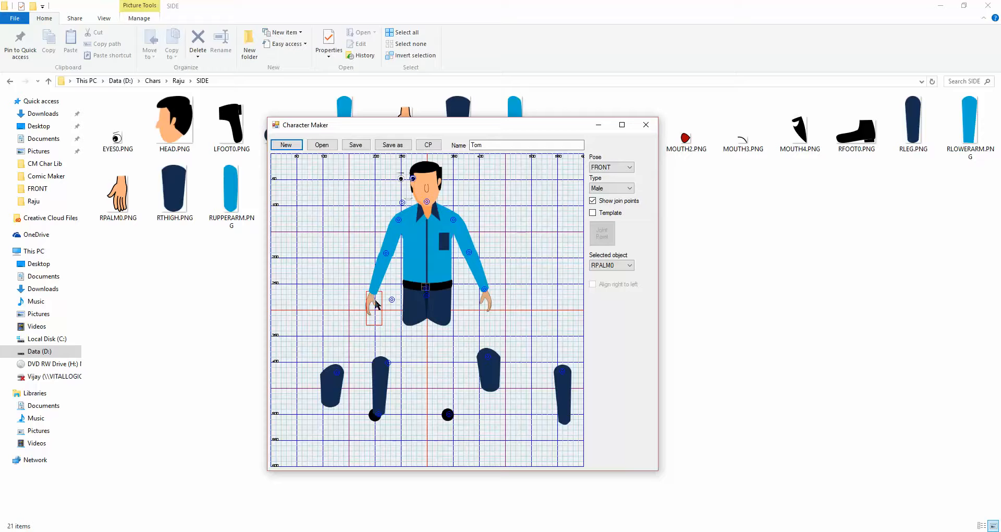
click(372, 293)
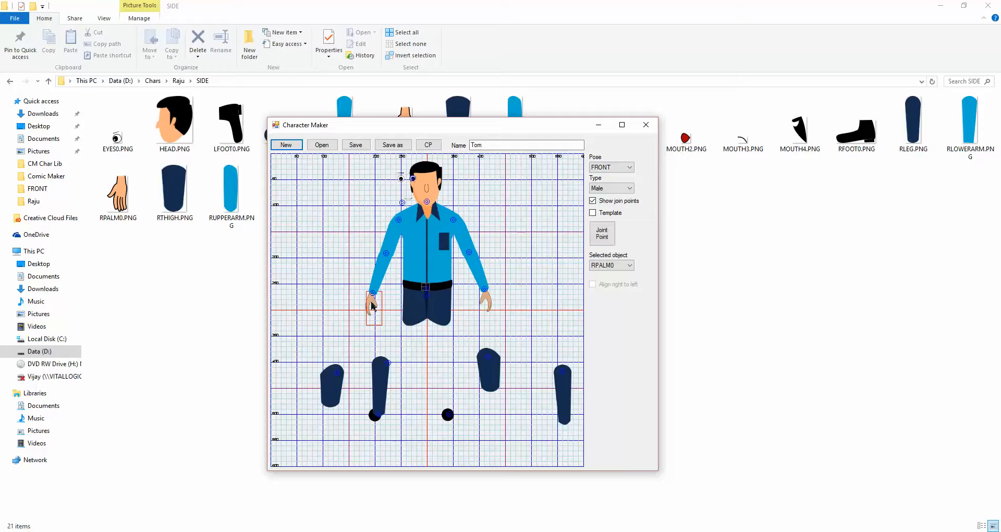
drag(369, 302, 371, 301)
Fit the left and right thighs under the waist and set the right thigh's joint point at the centre of its upper end.
drag(492, 381, 446, 345)
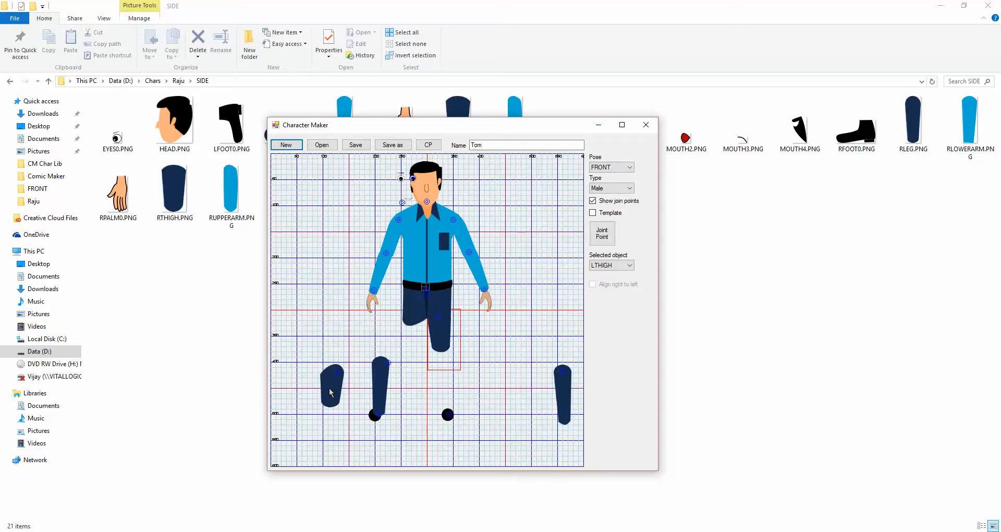
drag(331, 390, 411, 337)
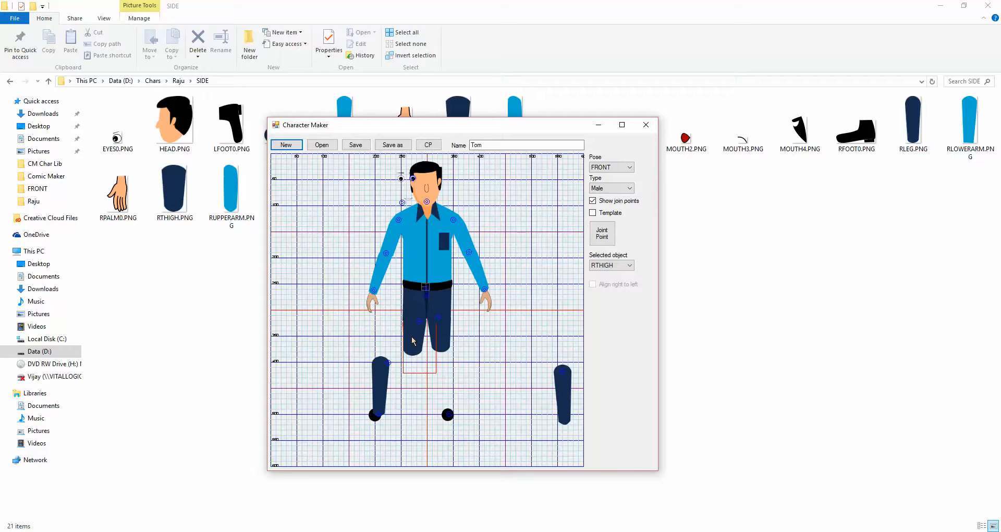
drag(412, 337, 412, 335)
click(608, 235)
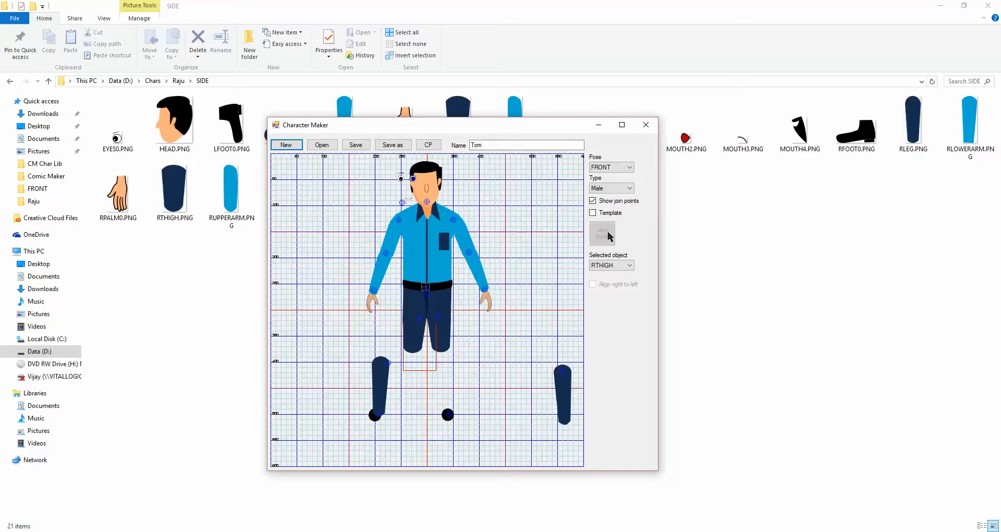
click(413, 318)
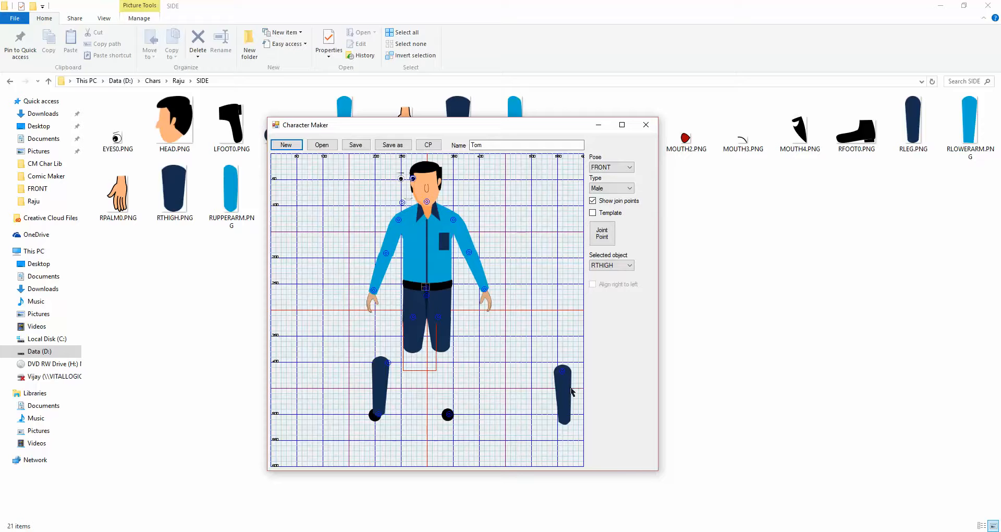
Fit the left and right lower legs beneath their thighs, nudging the left one into line.
drag(567, 397, 444, 375)
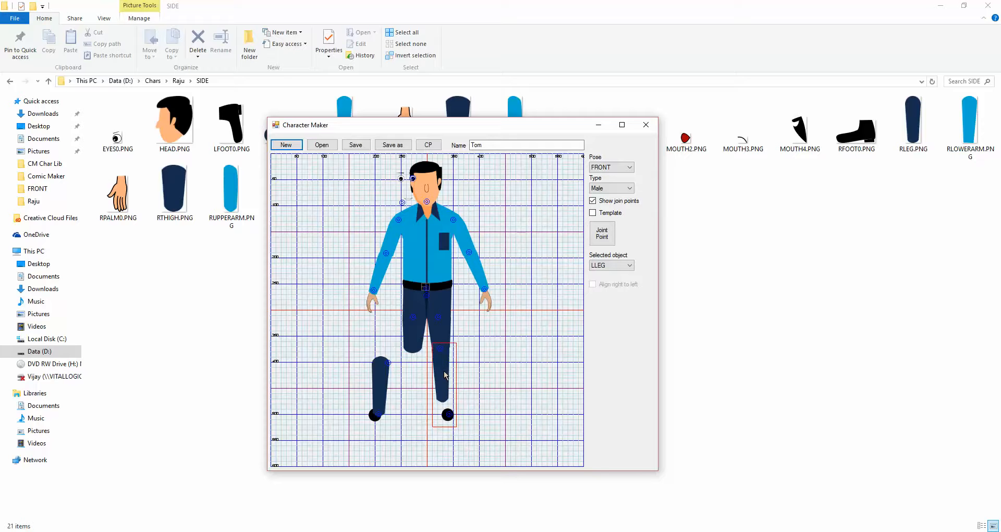
drag(379, 382, 447, 374)
click(449, 369)
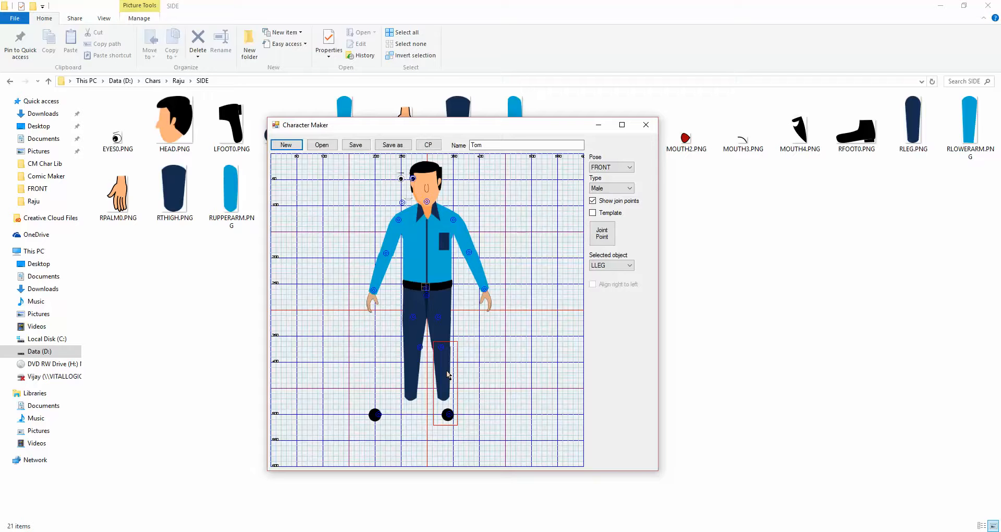
drag(447, 374, 445, 374)
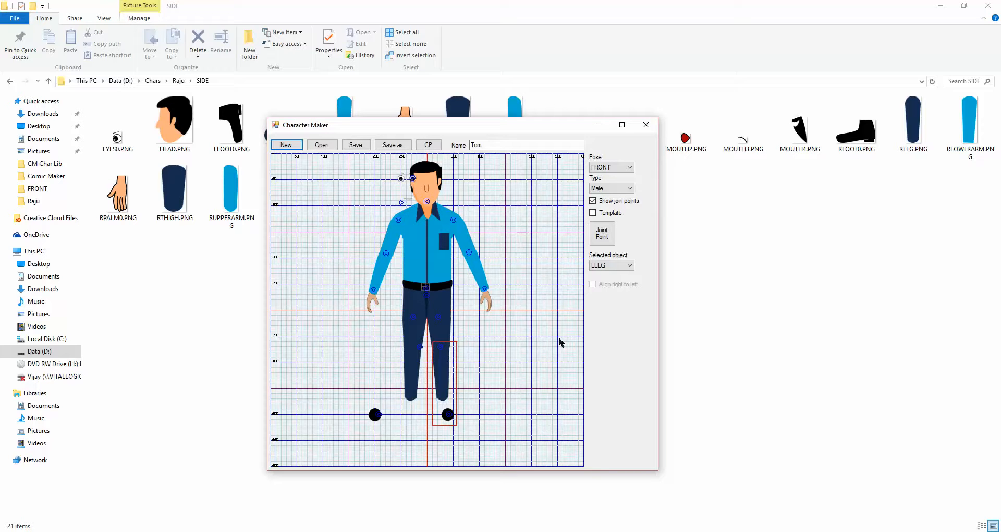
Set the joint points of the left and right lower legs at the centre of each knee.
click(602, 238)
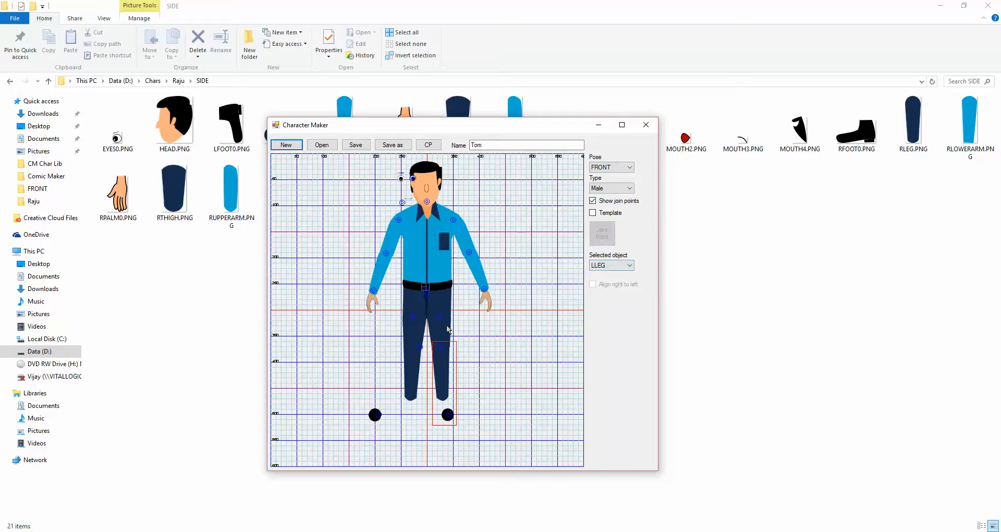
click(413, 345)
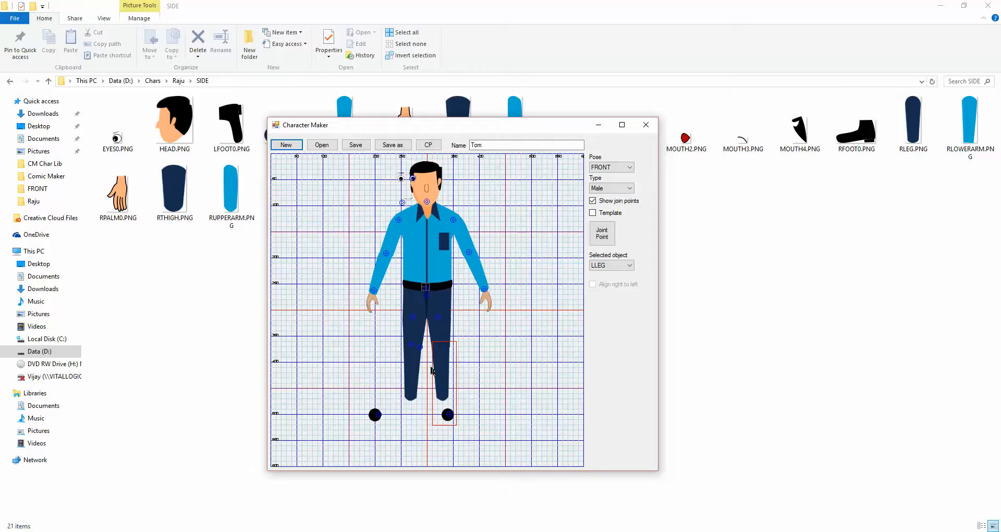
click(602, 233)
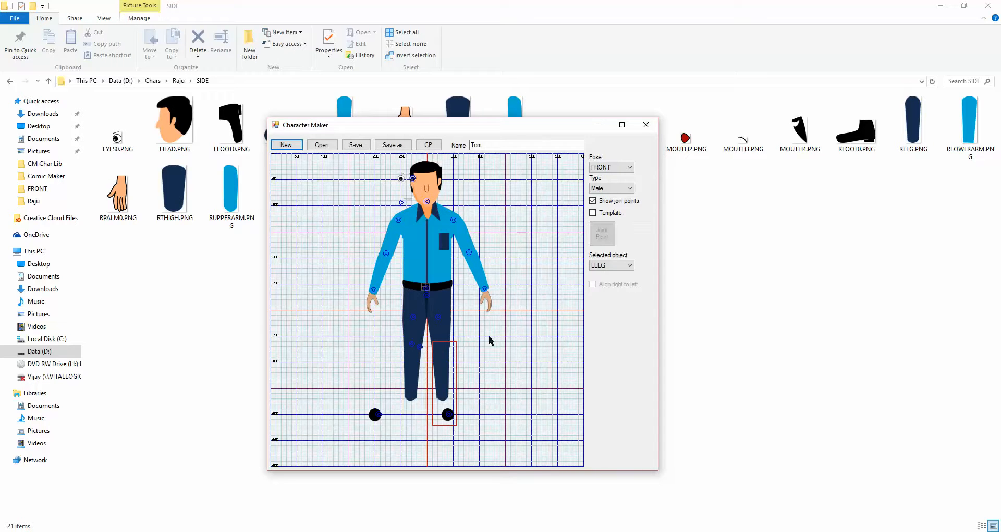
click(442, 348)
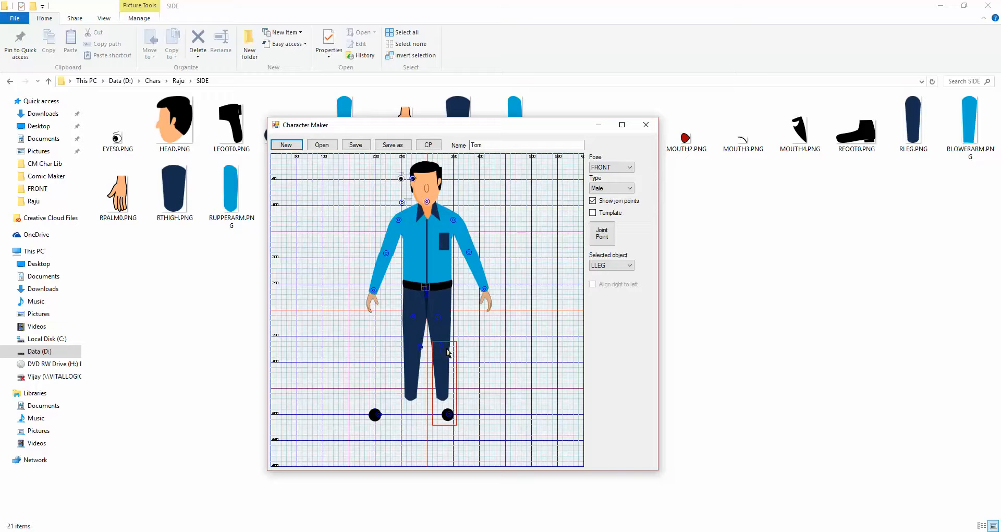
click(415, 369)
click(602, 233)
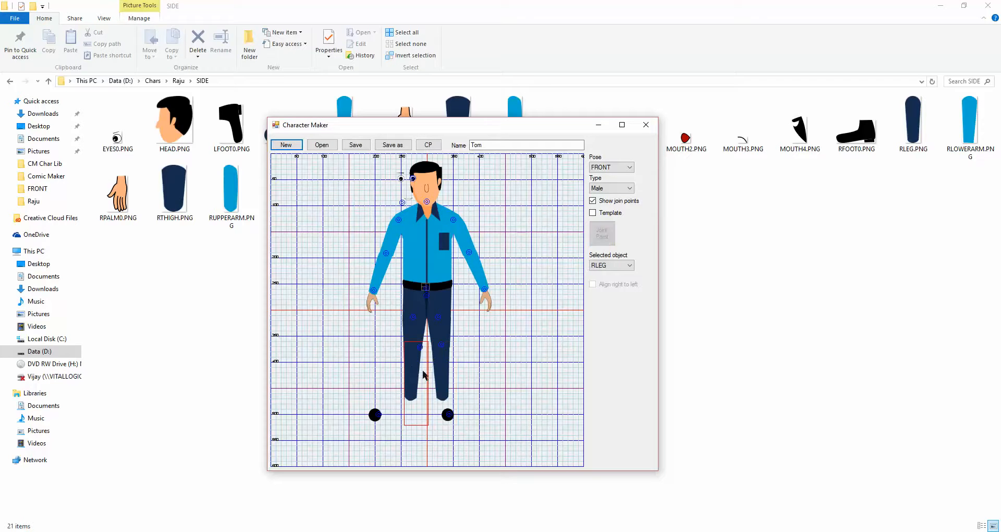
click(415, 345)
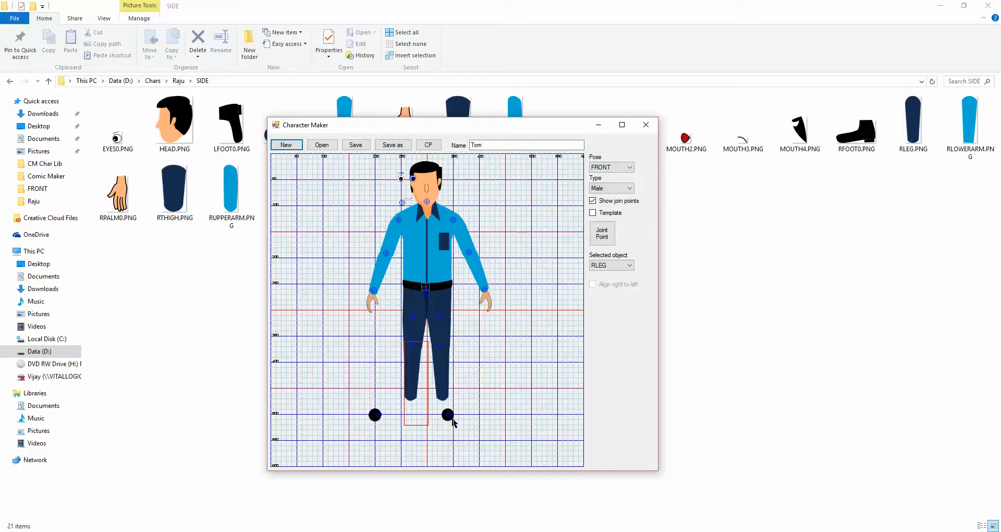
Fit the left and right feet to the ends of the legs and set their joint points at the ankles.
drag(450, 421, 443, 403)
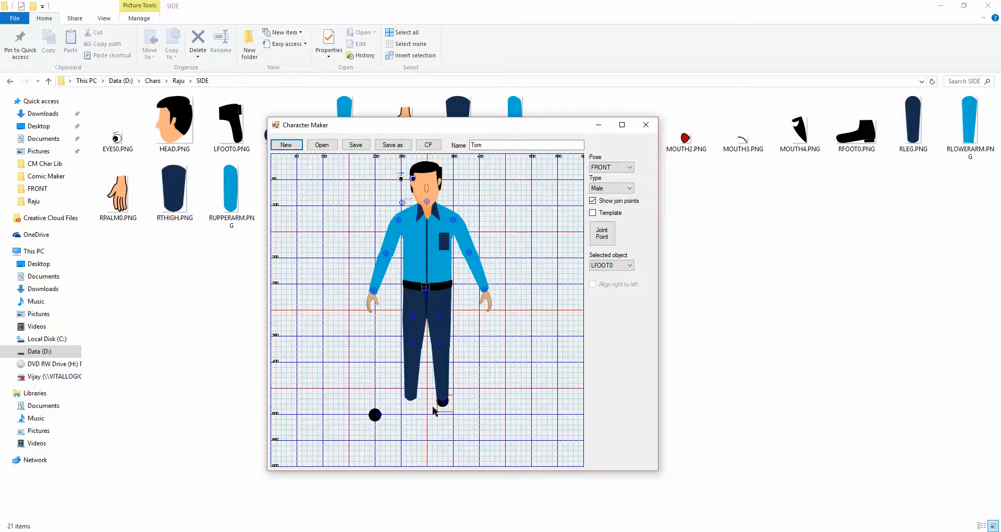
click(600, 232)
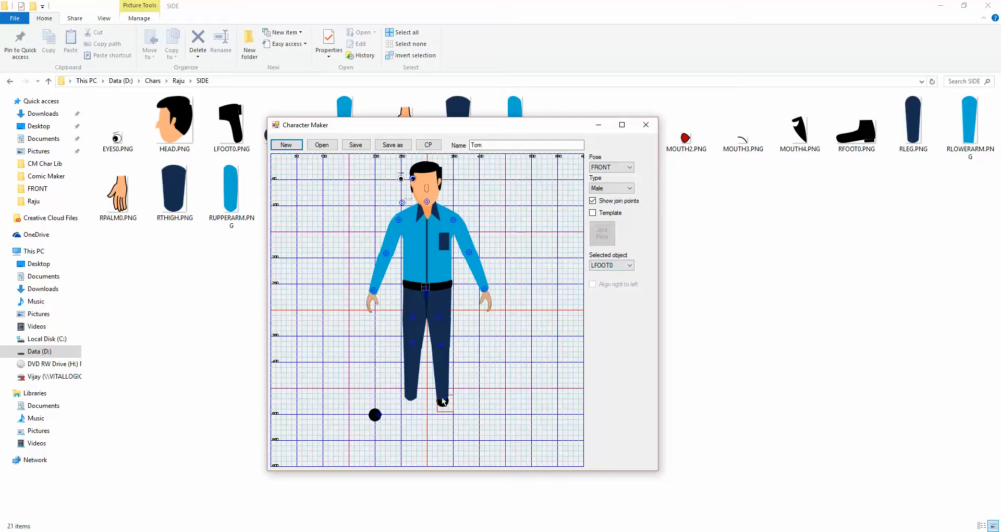
drag(375, 415, 408, 403)
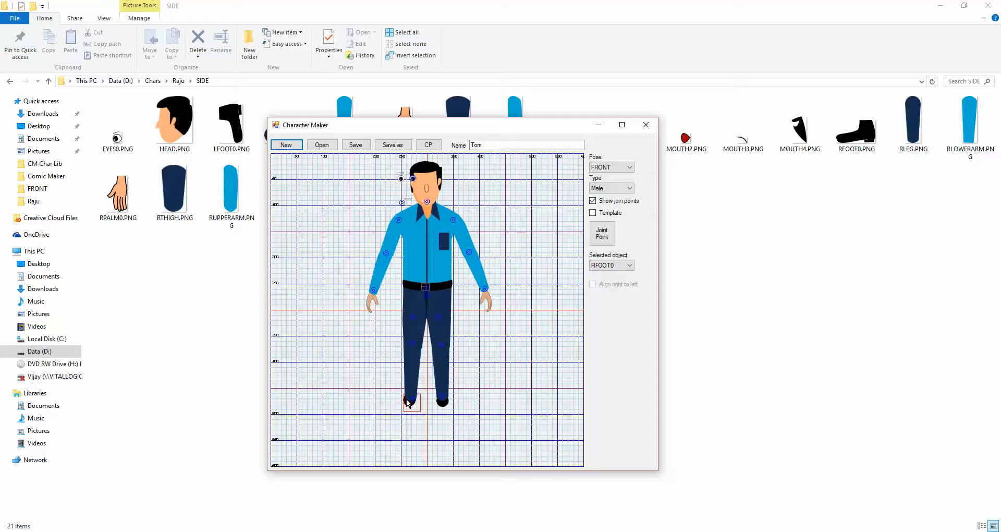
click(610, 233)
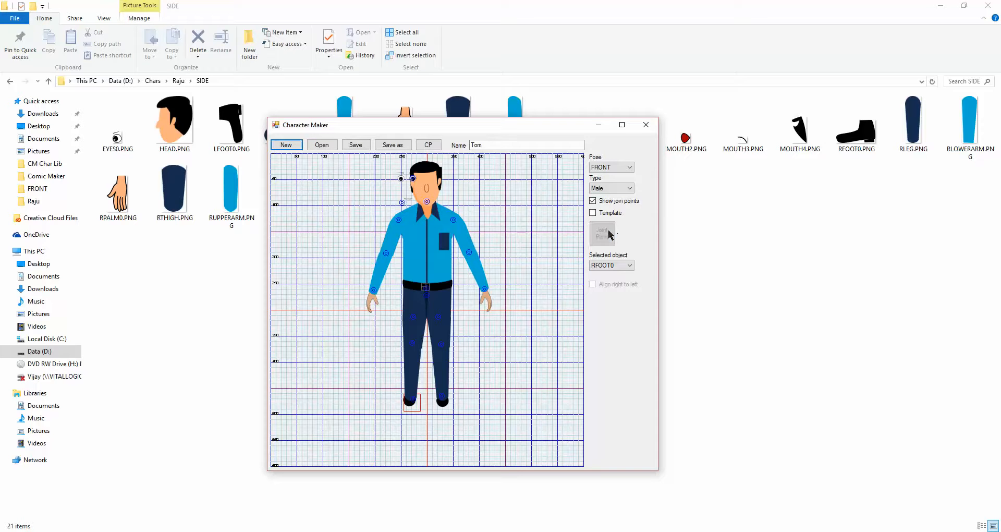
click(410, 399)
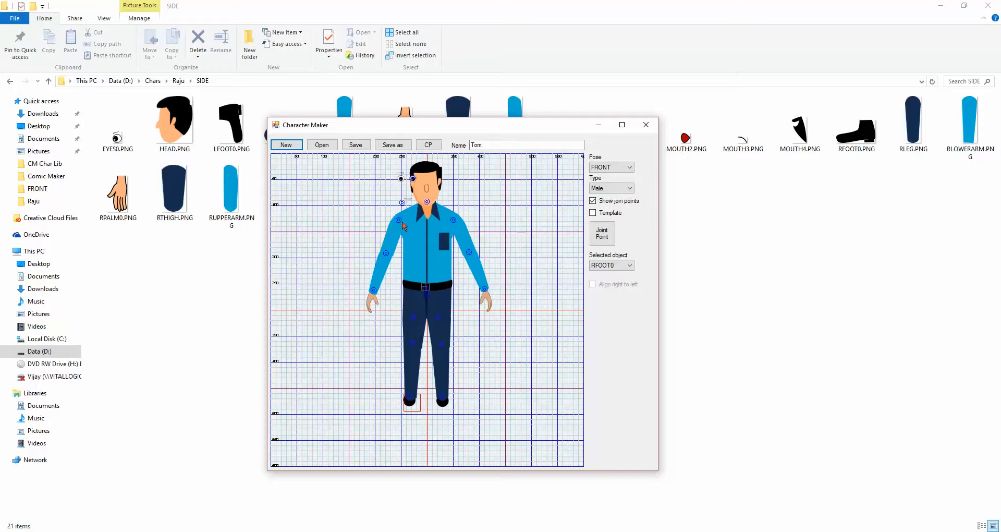
Place the eyes and mouth on the face and set the joint point of each at its centre.
drag(401, 181, 420, 188)
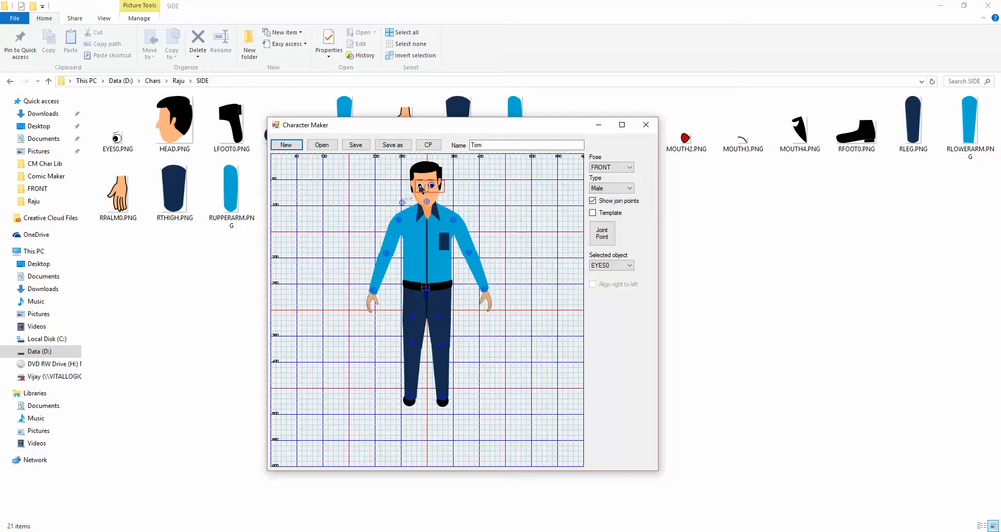
click(601, 233)
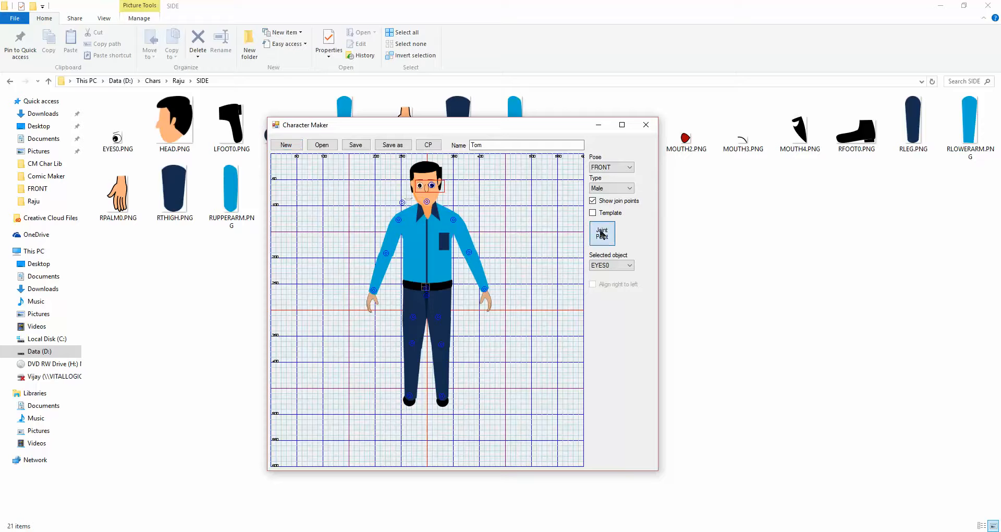
click(426, 184)
click(411, 206)
click(407, 203)
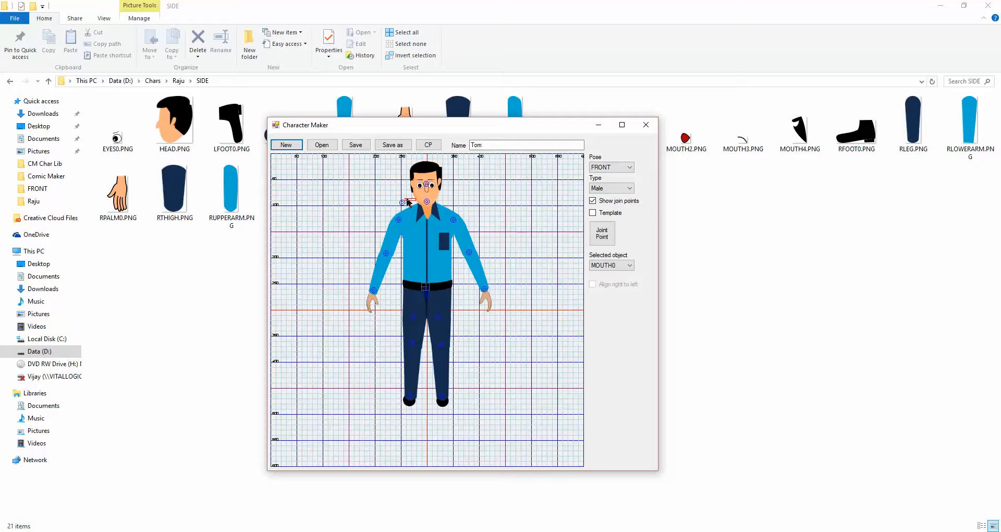
drag(407, 203, 433, 201)
click(591, 236)
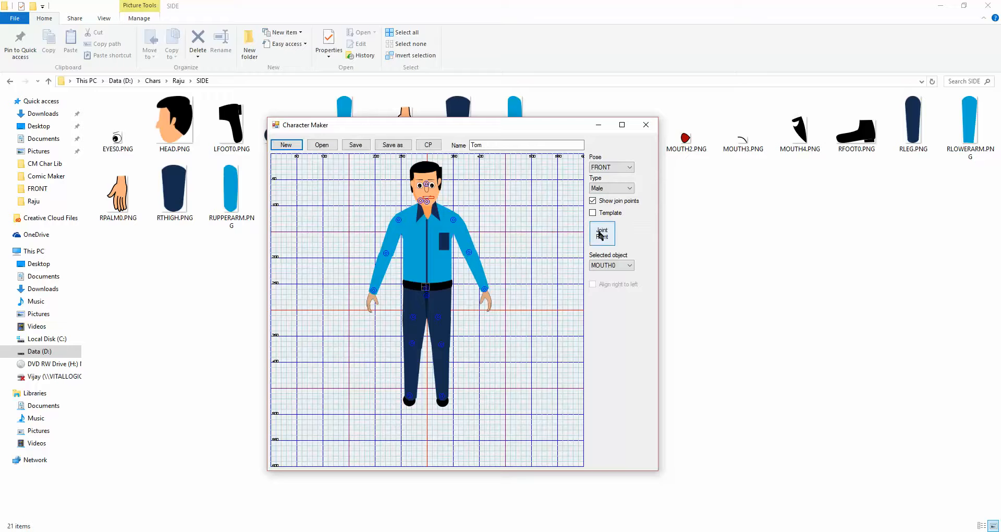
click(427, 202)
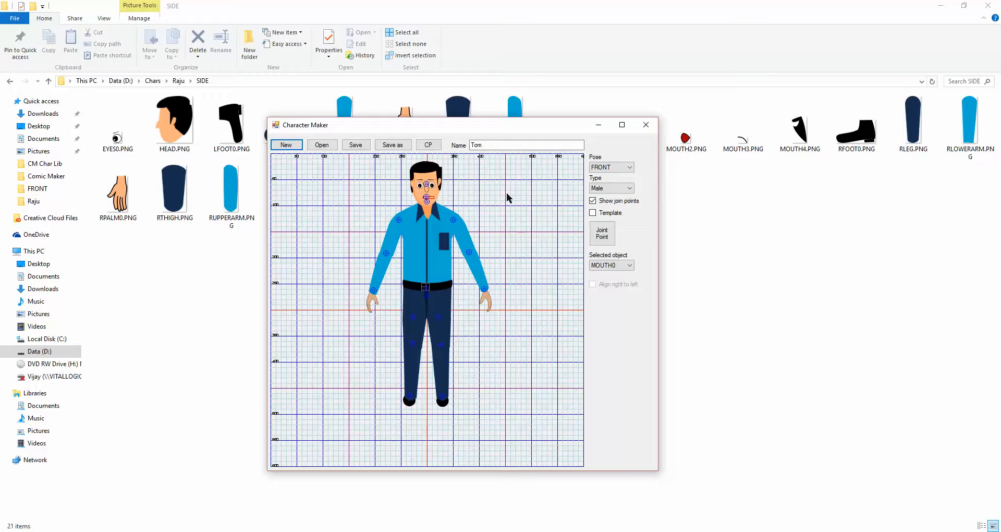
Save the character as Tom.cmk in the CM Char Lib folder.
click(356, 145)
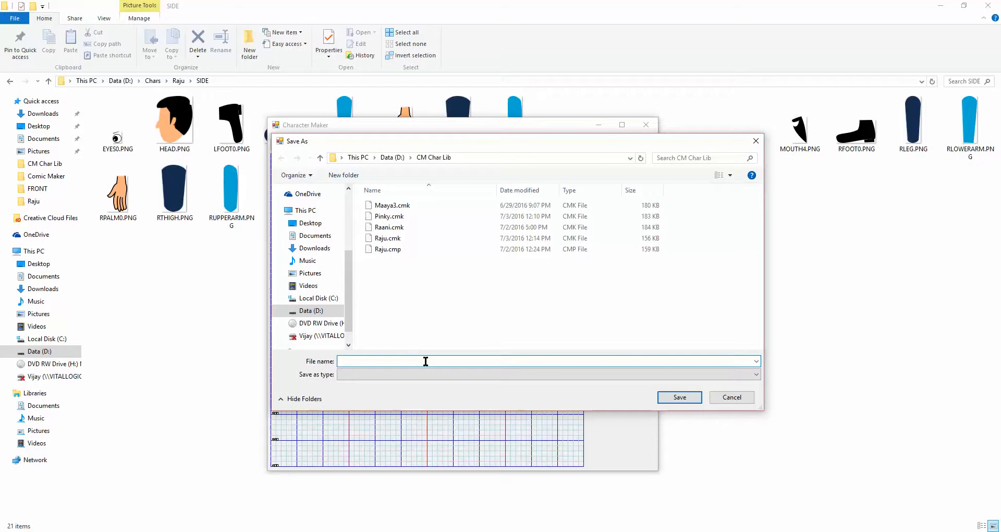
text(Tom.cmk)
click(675, 398)
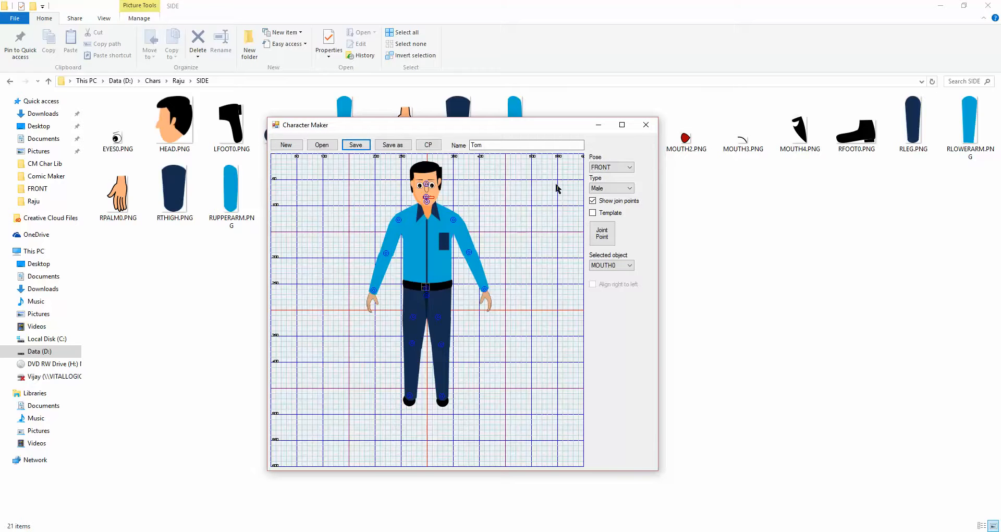
Switch the pose to SIDE and move the torso, waist and left thigh clear of the stacked parts.
click(621, 164)
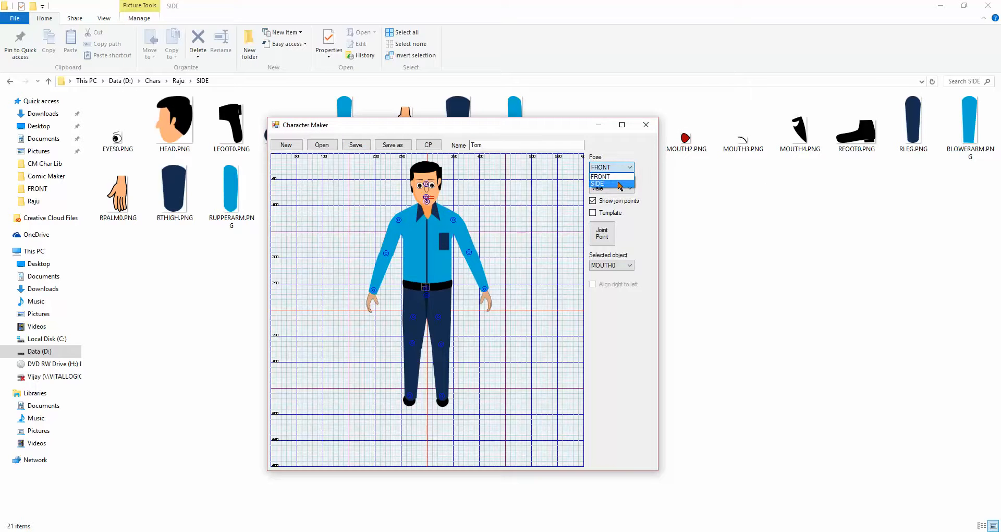
click(619, 183)
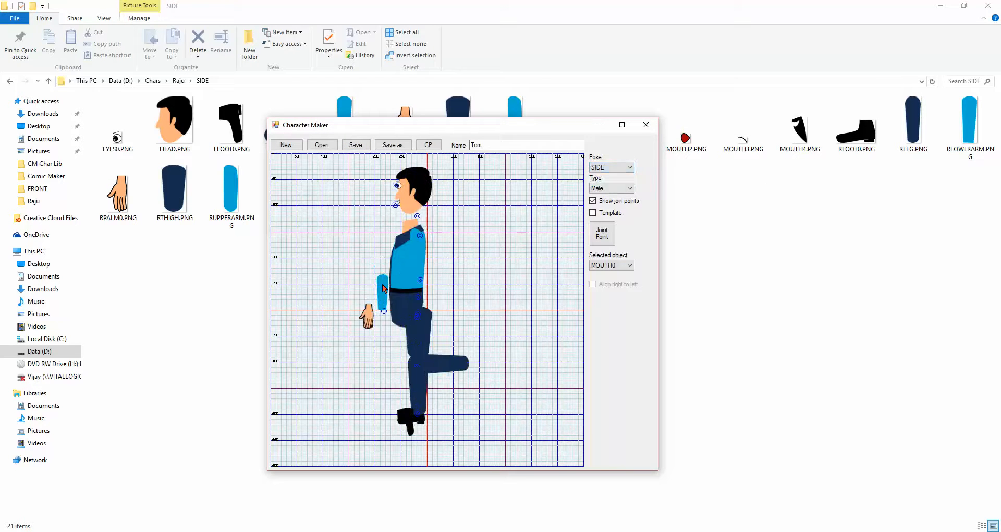
drag(419, 266, 501, 298)
drag(424, 301, 342, 247)
drag(430, 336, 535, 379)
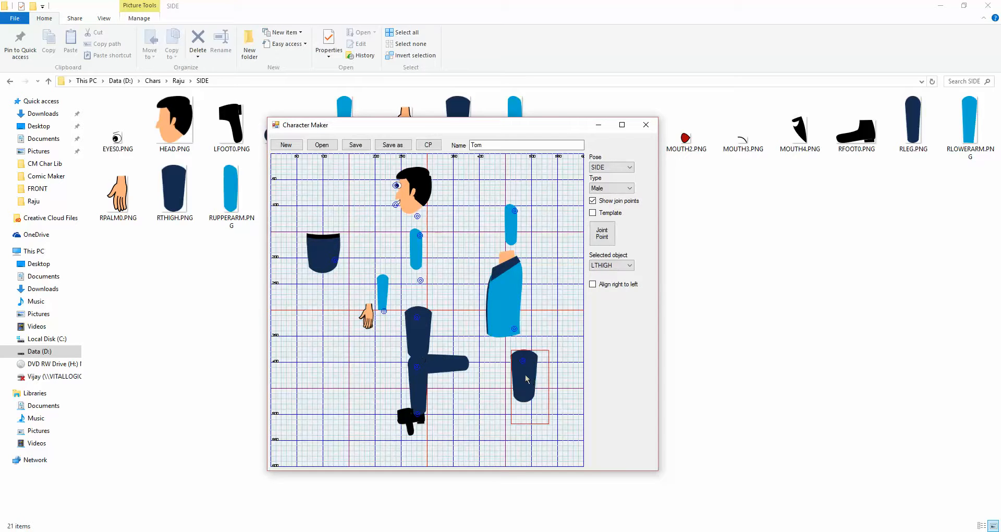
Spread the right thigh, lower legs, left foot, head and right upper arm apart so that each part stands alone.
drag(401, 336, 323, 369)
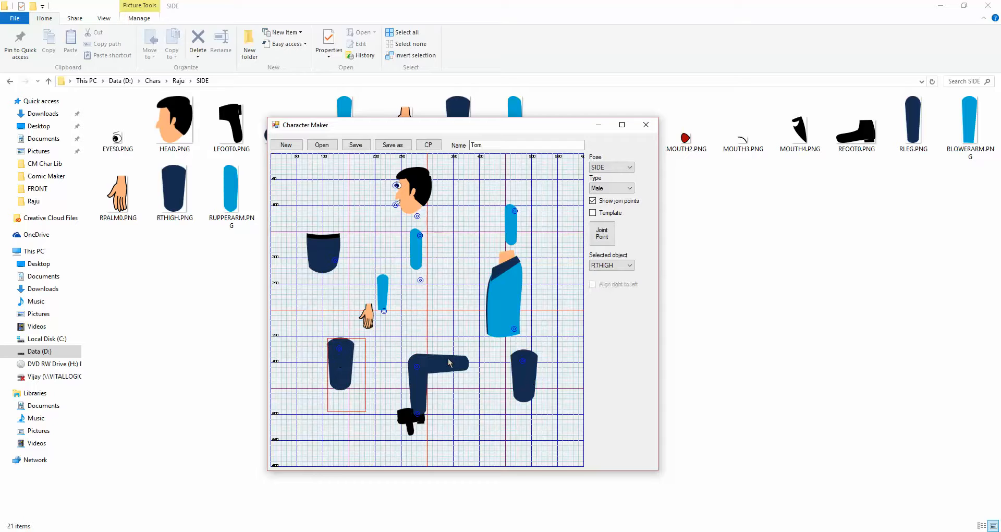
drag(449, 362, 377, 387)
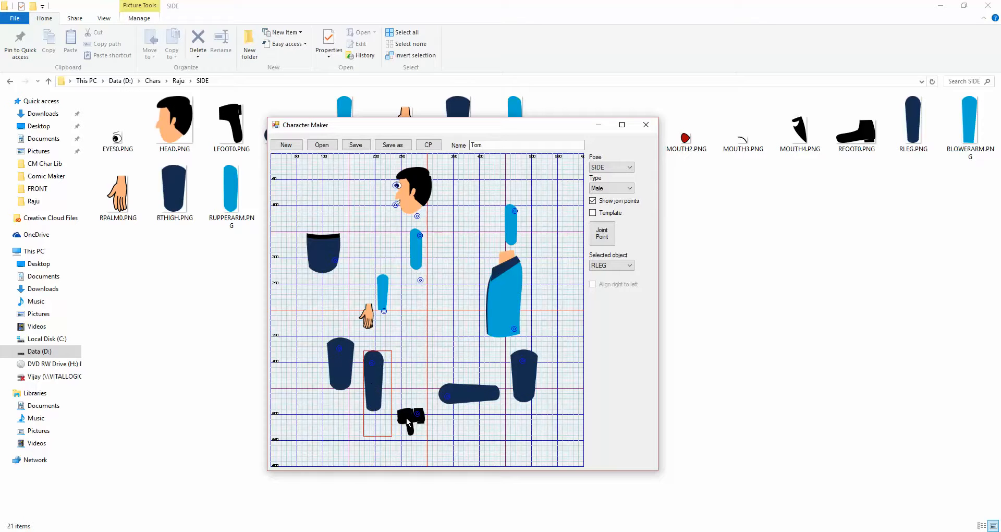
drag(408, 418, 344, 420)
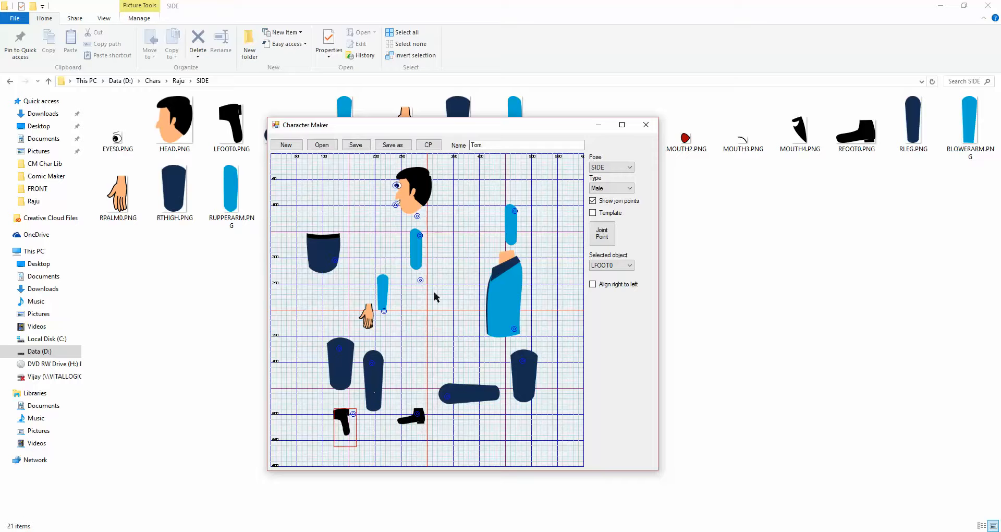
drag(420, 203, 443, 201)
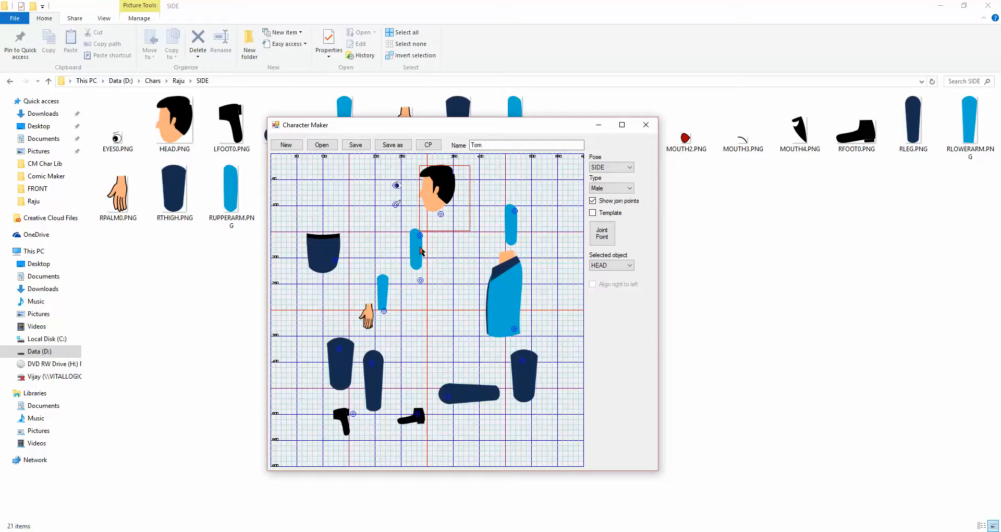
drag(421, 251, 555, 215)
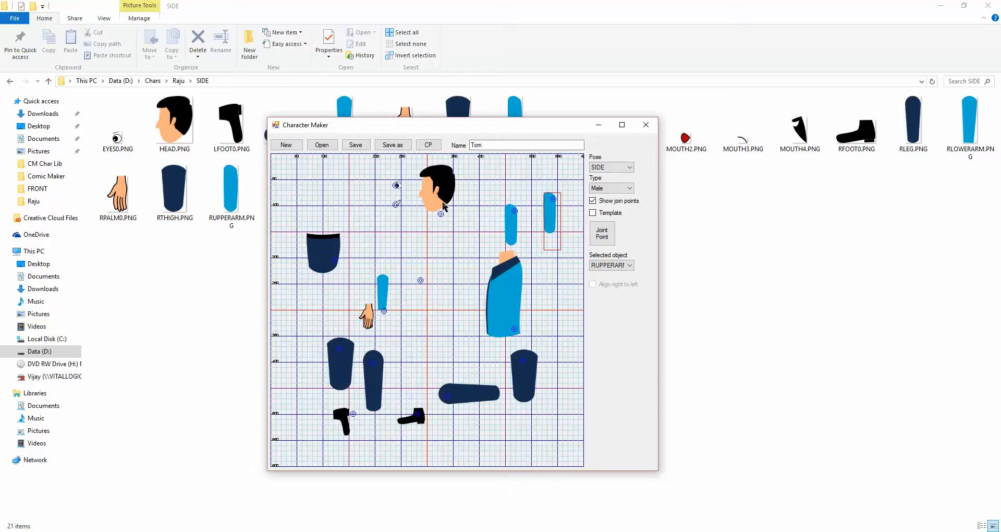
Set the joint points of the right and left upper arms at the centre of their upper ends.
click(602, 238)
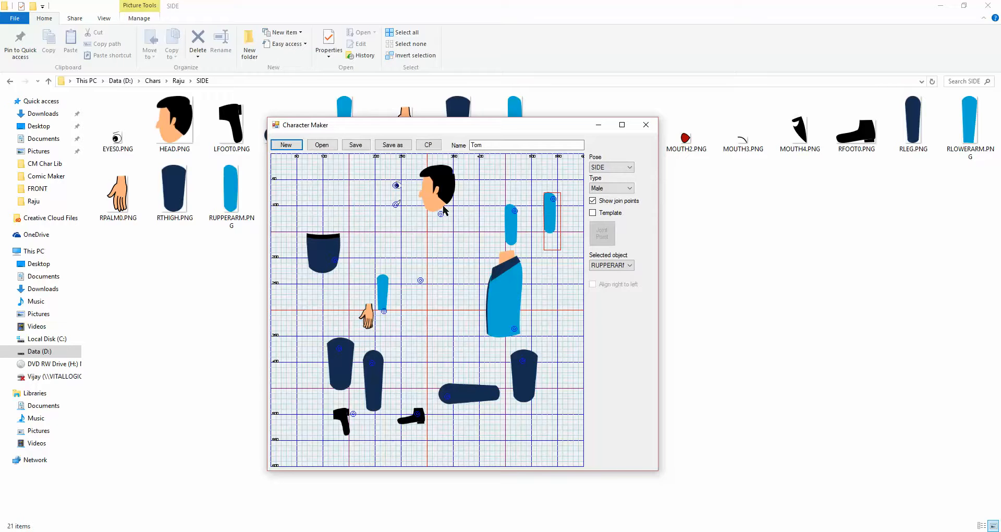
click(550, 196)
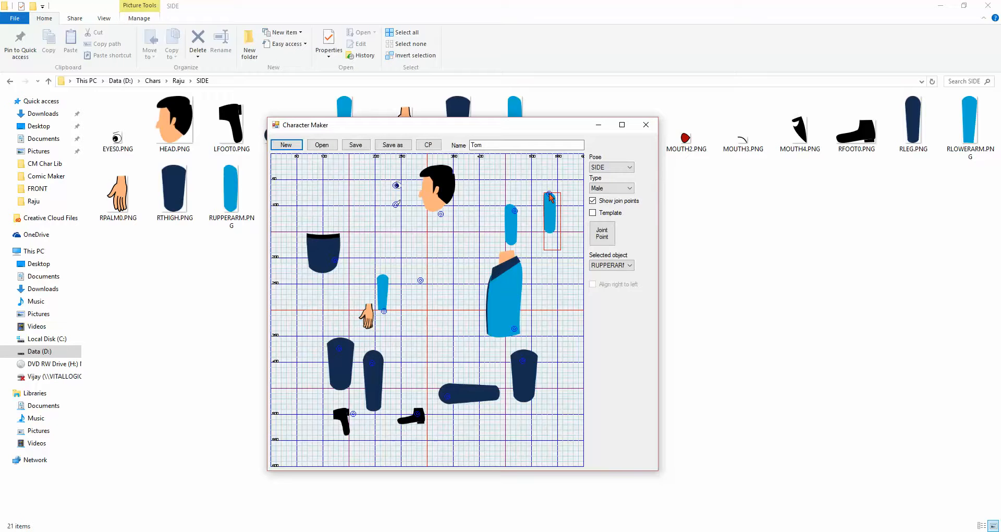
click(513, 239)
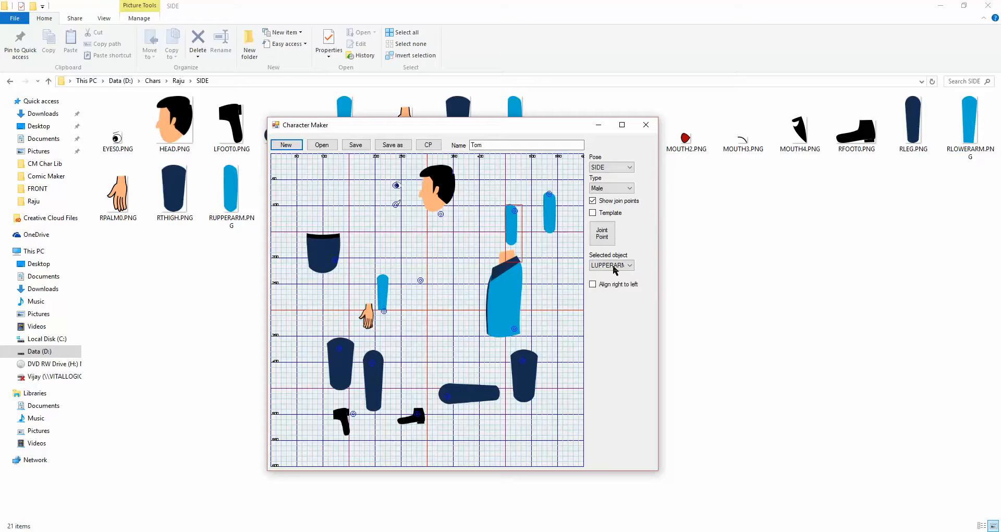
click(602, 231)
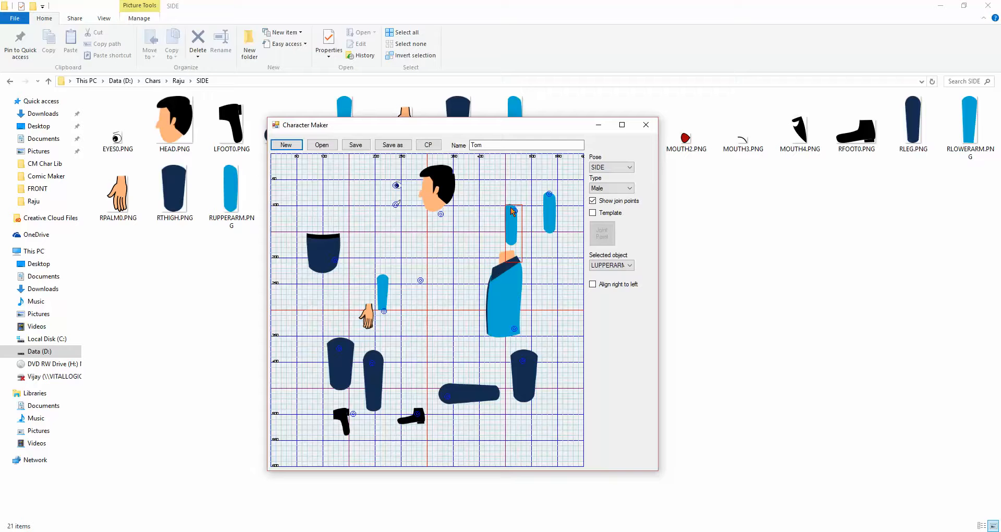
click(511, 207)
Set the head's joint point near the base of the head and the torso's at the centre of its lower edge.
click(445, 199)
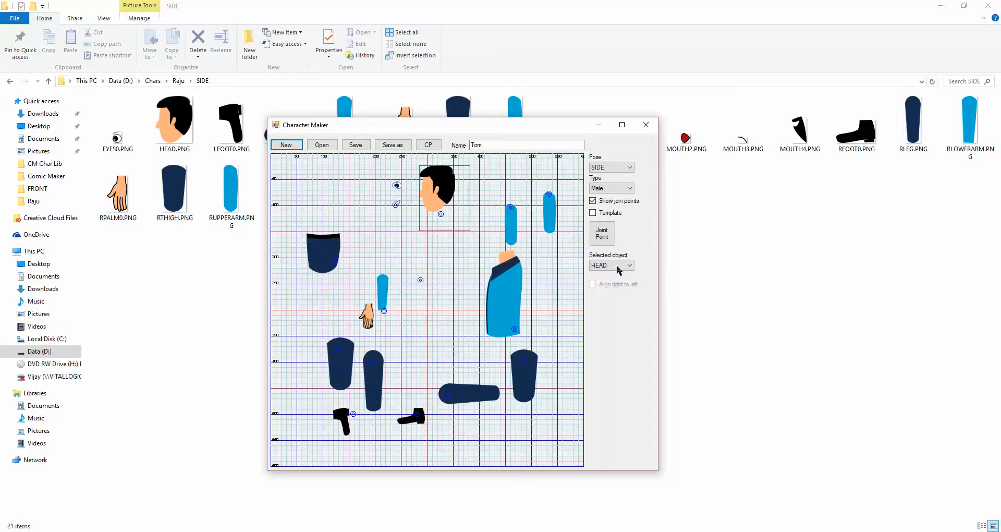
click(605, 236)
click(440, 204)
click(496, 289)
click(602, 233)
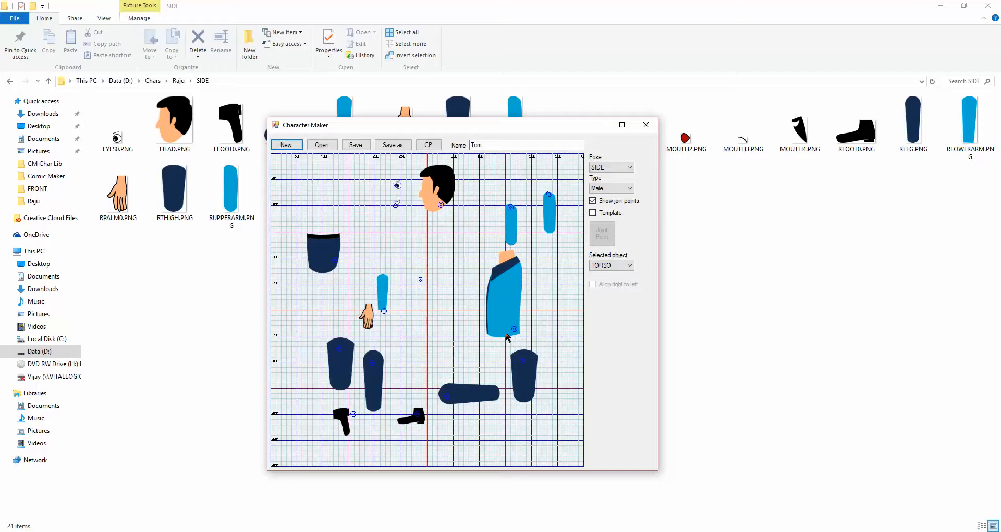
click(505, 333)
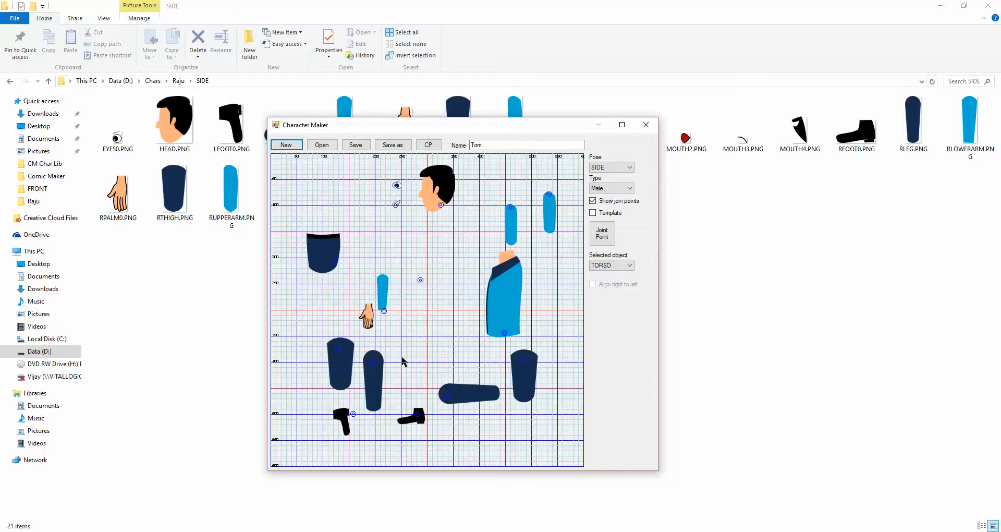
Move the right thigh to an open area of the grid and set its joint point at the centre of its upper end.
drag(340, 368, 435, 346)
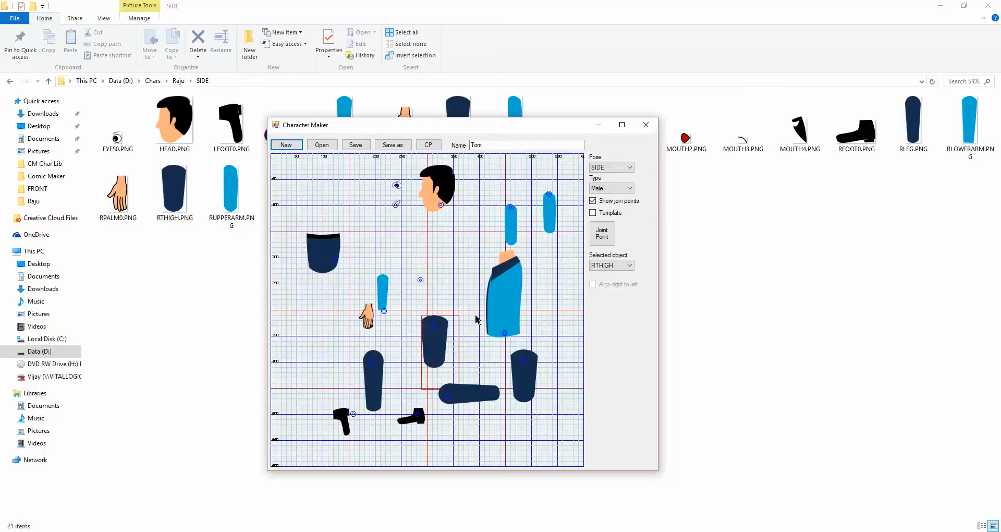
click(602, 233)
click(435, 323)
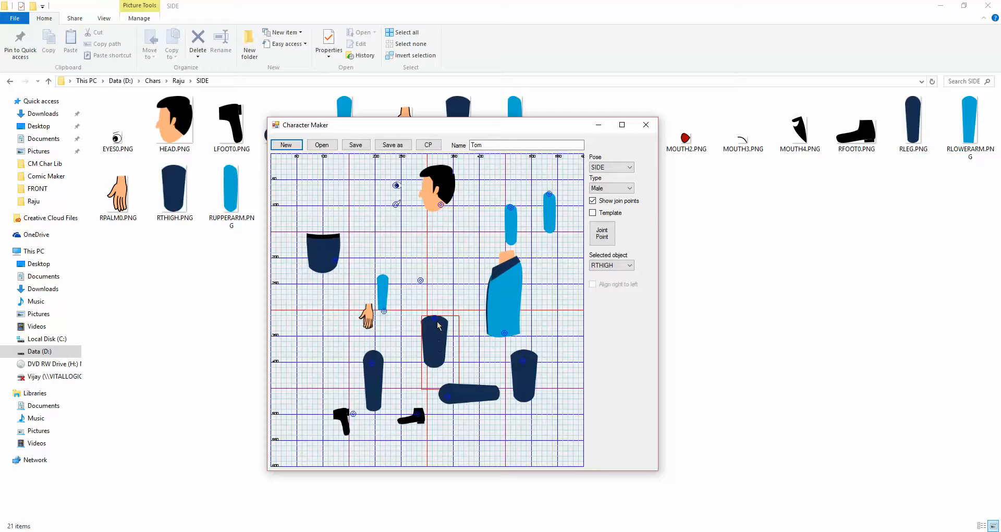
click(602, 233)
click(438, 326)
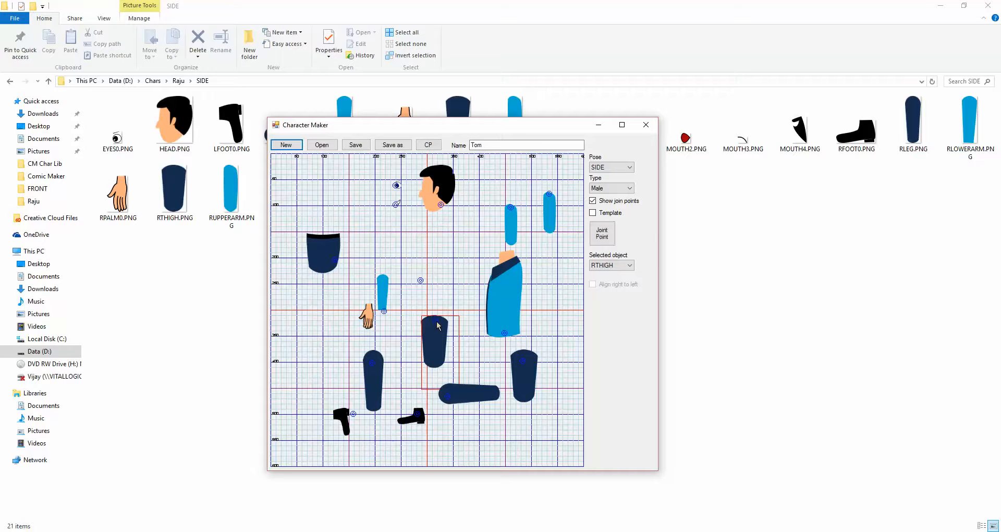
click(596, 239)
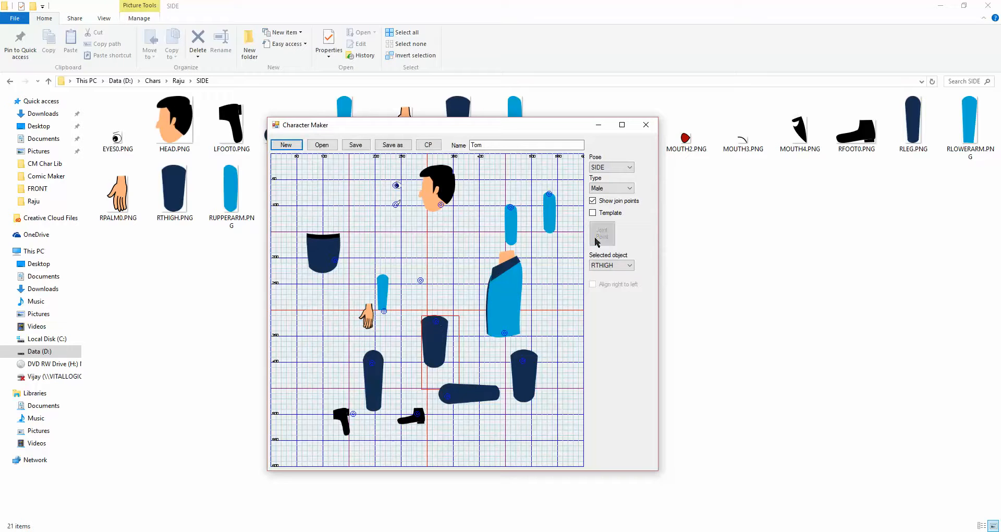
click(437, 325)
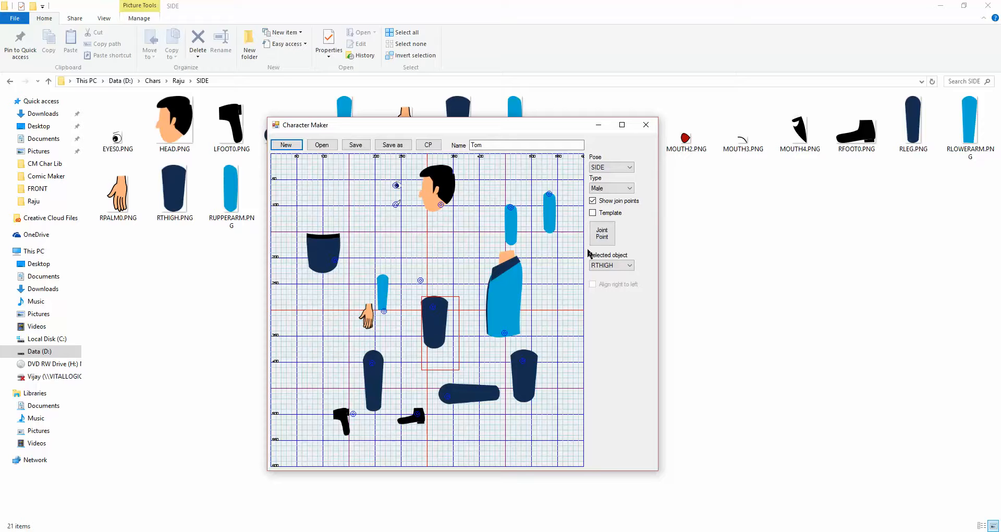
click(602, 235)
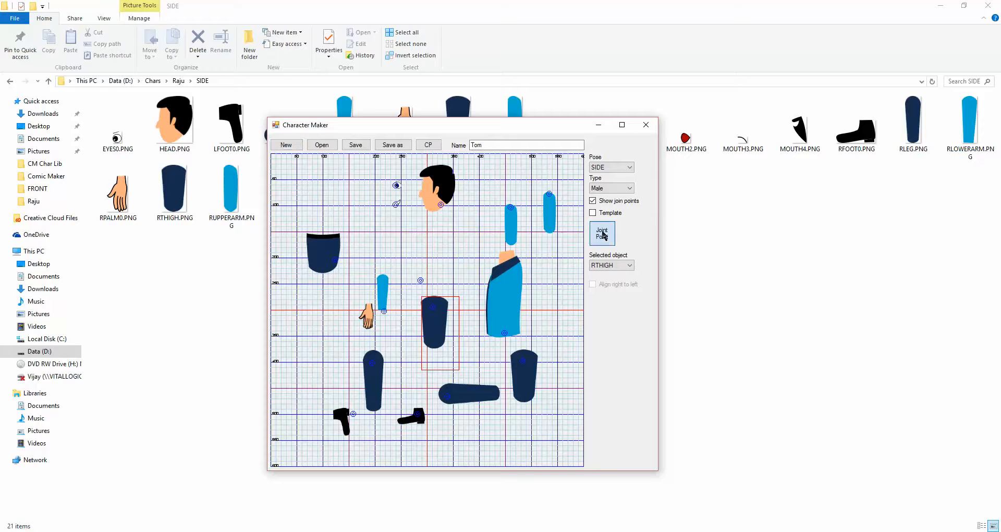
click(436, 303)
drag(434, 300, 434, 301)
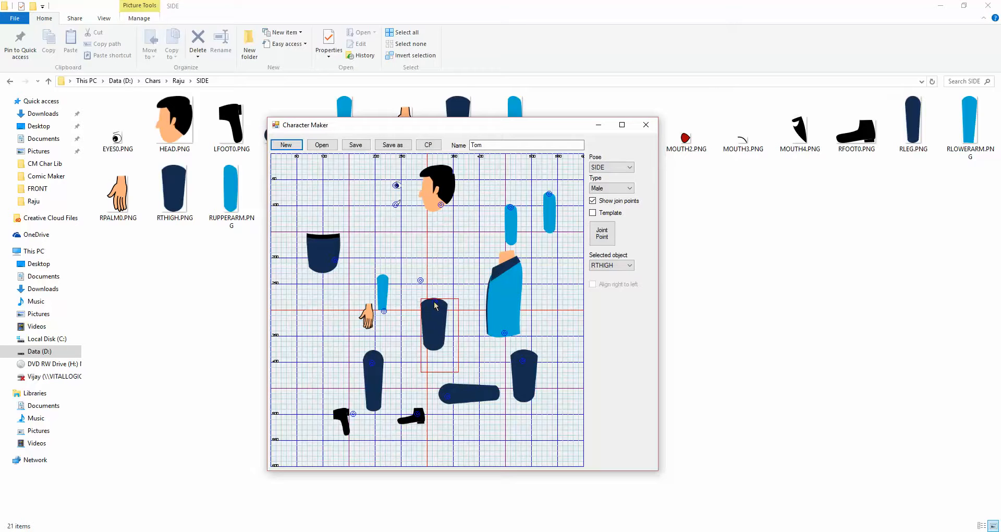
click(595, 236)
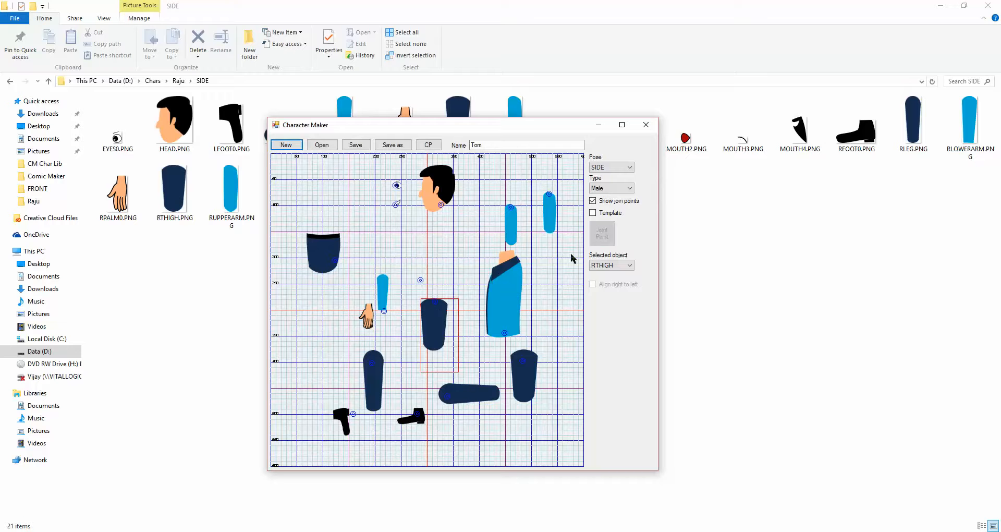
click(436, 306)
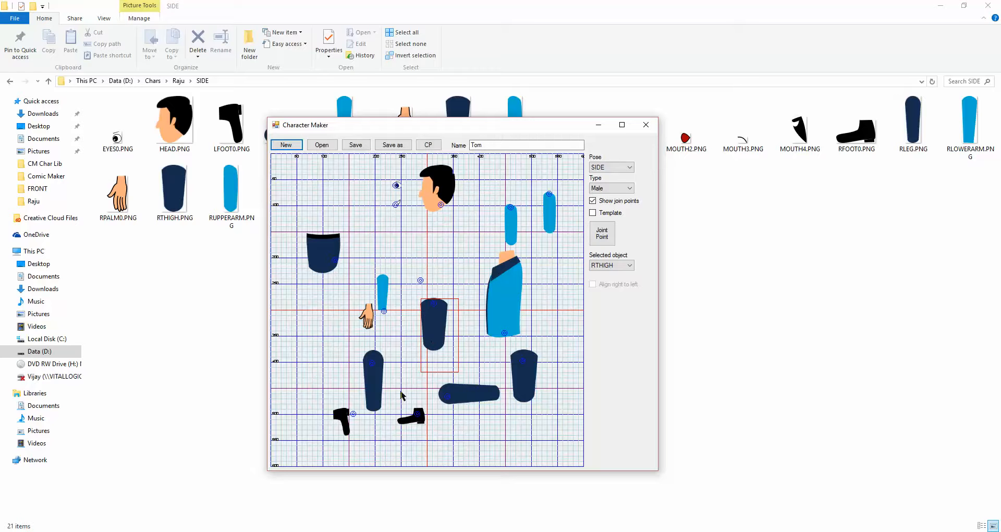
Move the right lower leg beside the thigh and set its joint point at the centre of its upper end.
click(383, 389)
drag(383, 389, 407, 373)
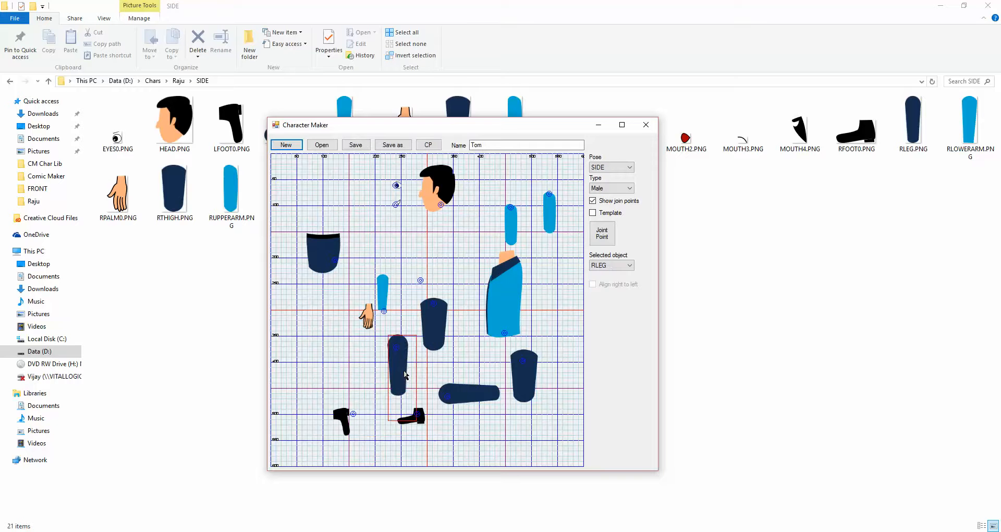
click(605, 235)
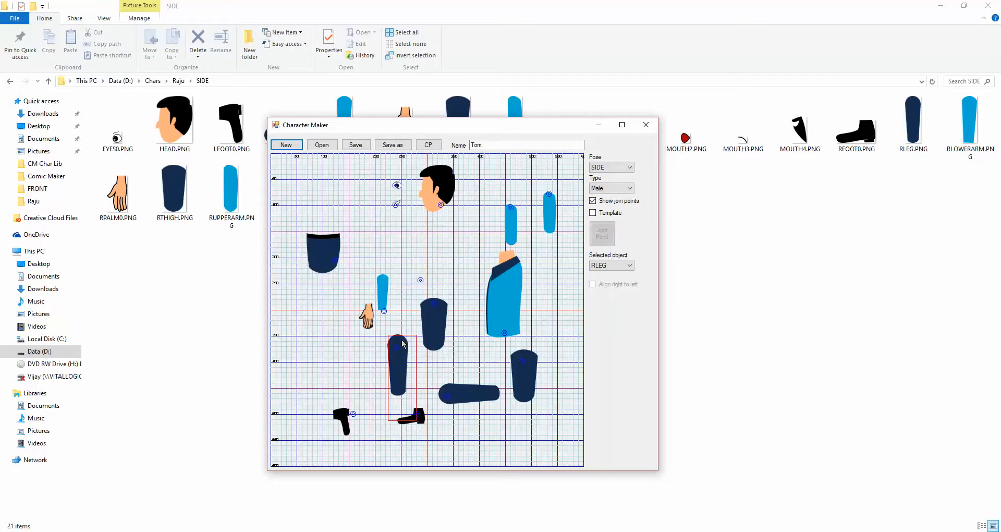
click(399, 342)
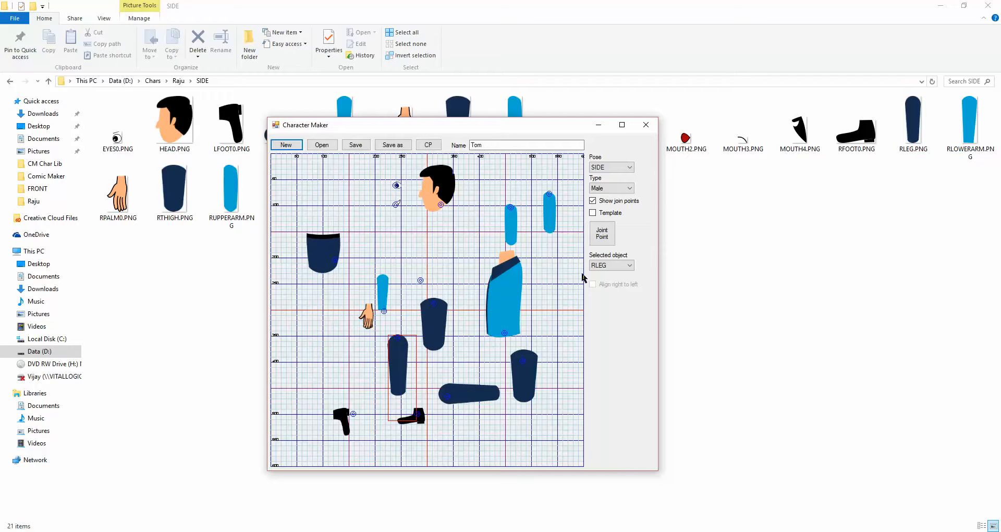
Move the left lower leg to an open area beside the left thigh and set its joint point at the centre of its wider end.
click(471, 395)
drag(470, 394, 454, 371)
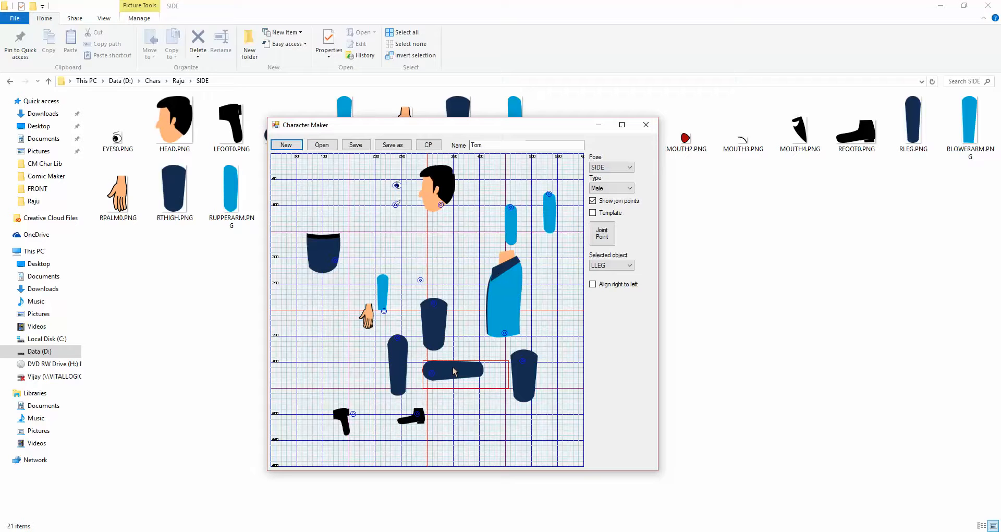
click(601, 236)
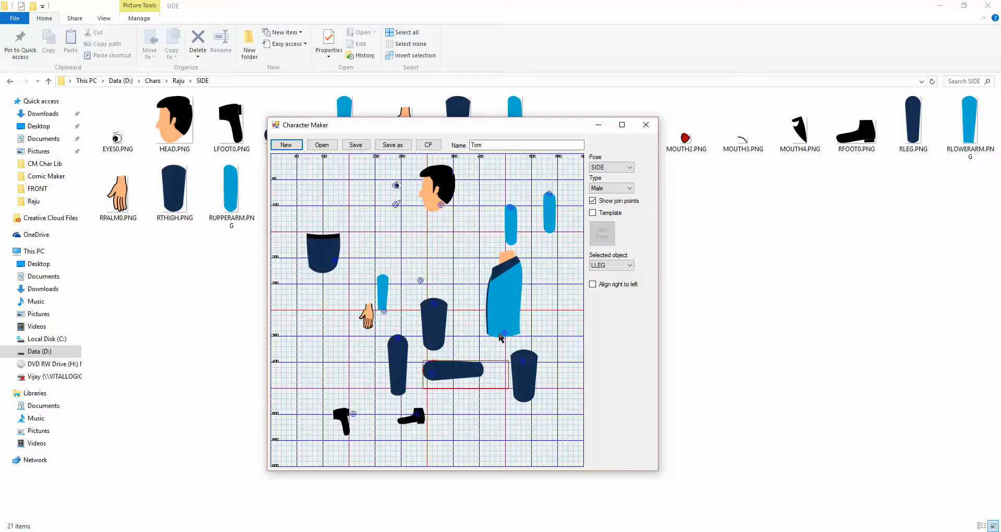
click(428, 372)
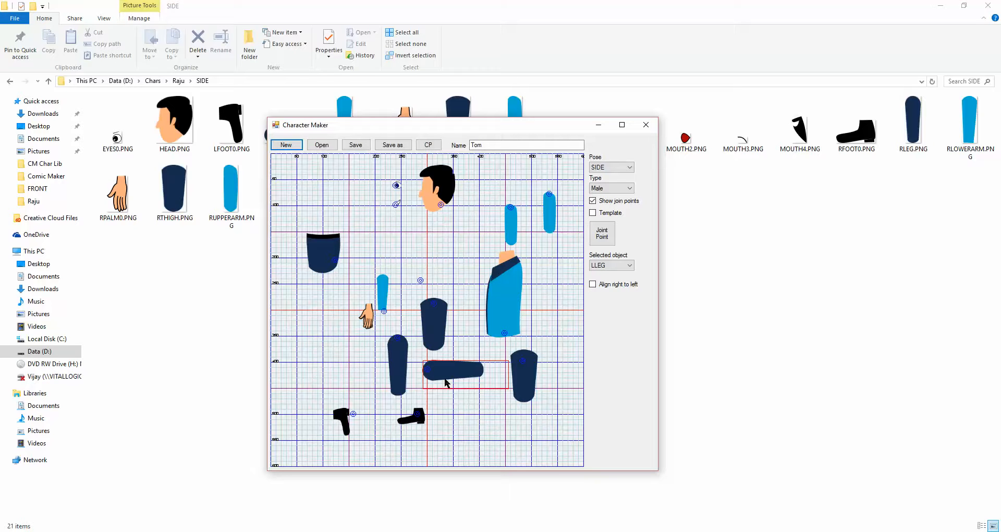
Move the left and right feet to open grid areas near the left lower leg and set each foot's joint point at its ankle.
drag(346, 424, 494, 375)
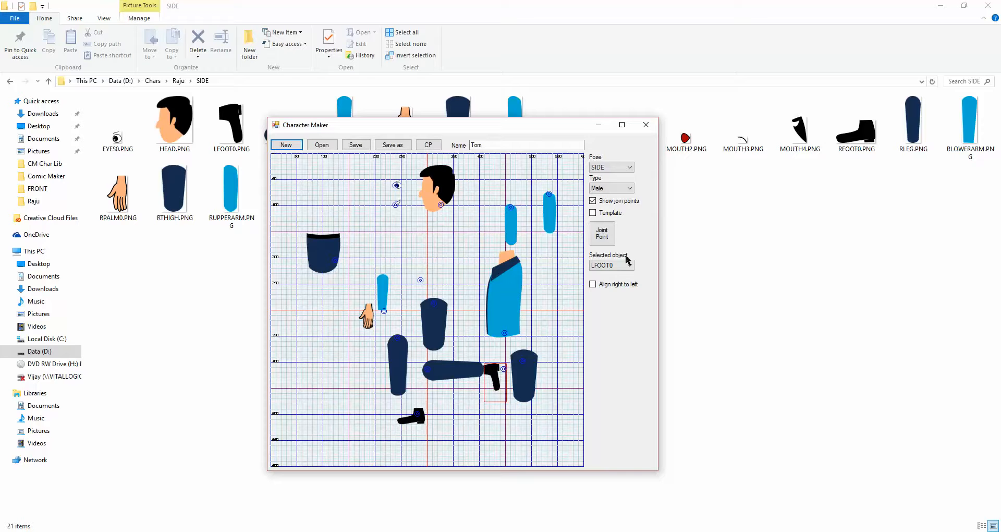
click(603, 233)
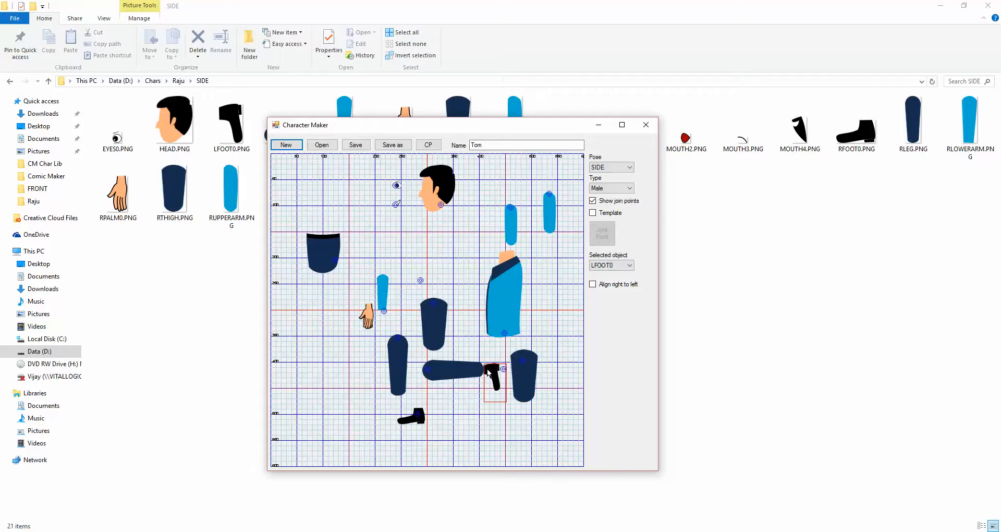
click(487, 372)
drag(420, 420, 463, 412)
click(602, 233)
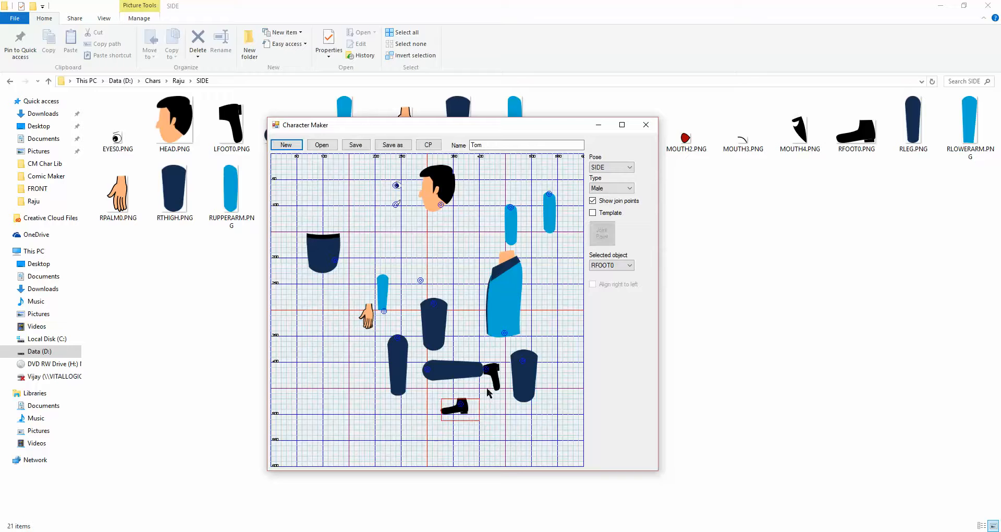
click(463, 406)
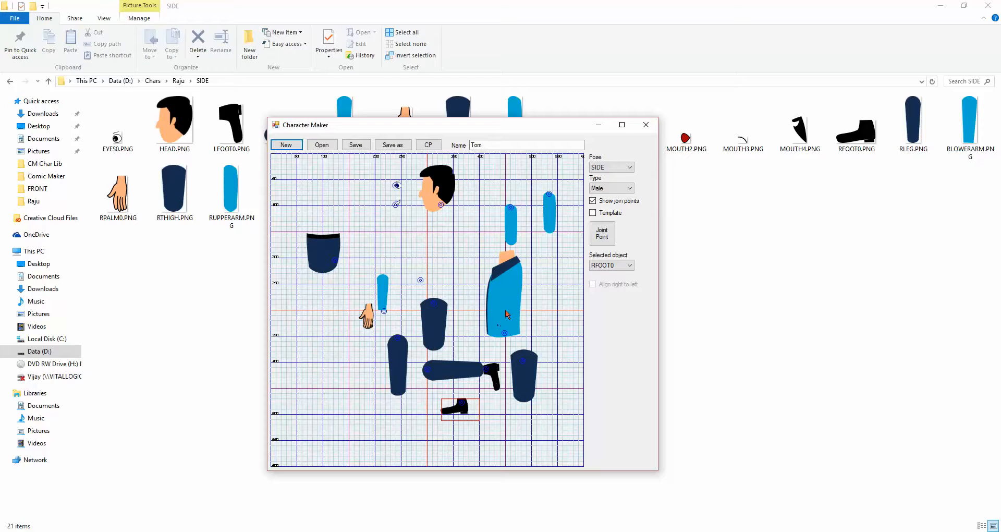
Set the left thigh's joint point at the centre of its upper end.
click(526, 379)
click(602, 233)
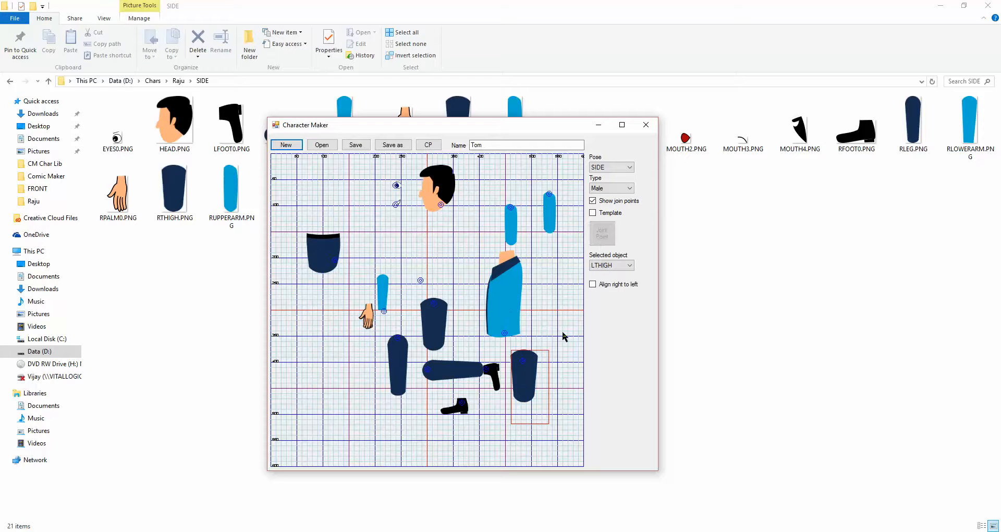
click(524, 358)
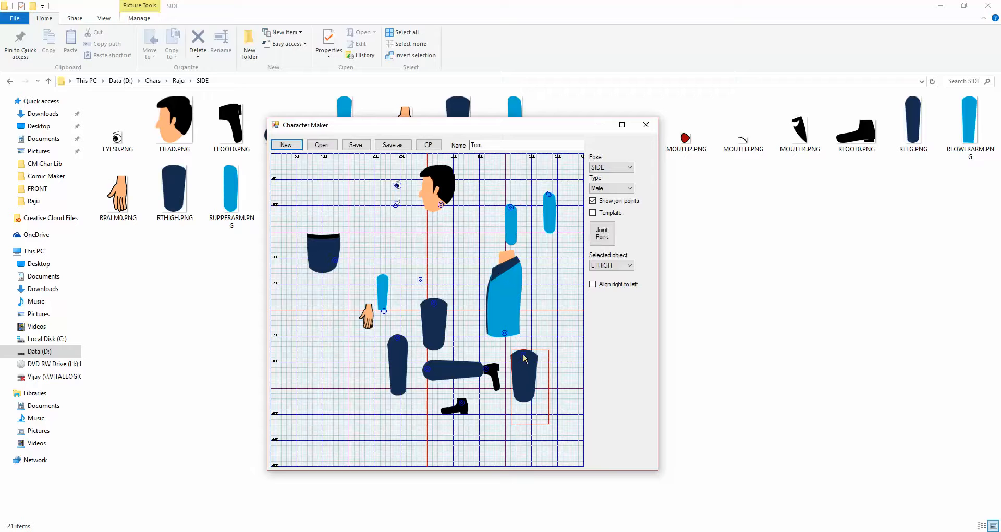
Set the left lower arm's joint point at the centre of its upper end and move it off the right lower arm.
click(386, 296)
click(602, 233)
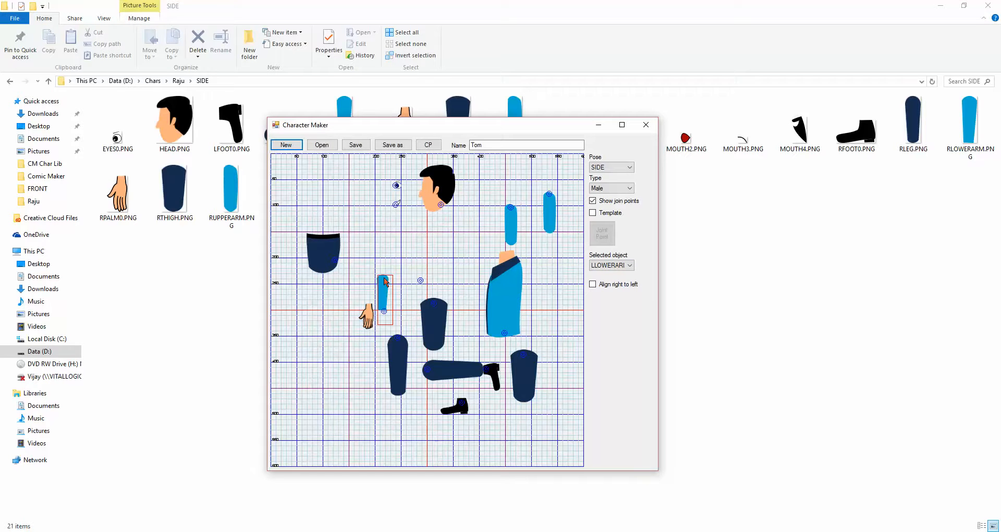
click(385, 279)
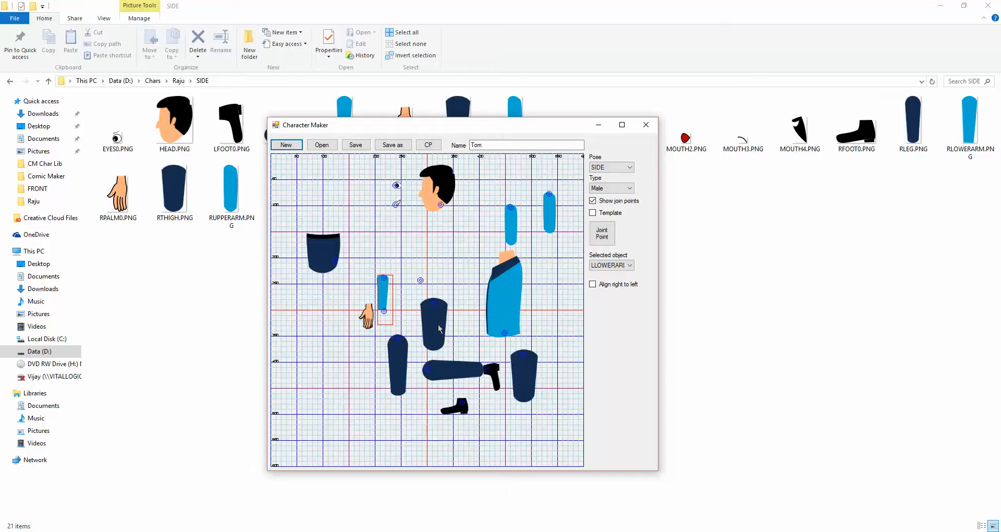
drag(390, 303, 436, 262)
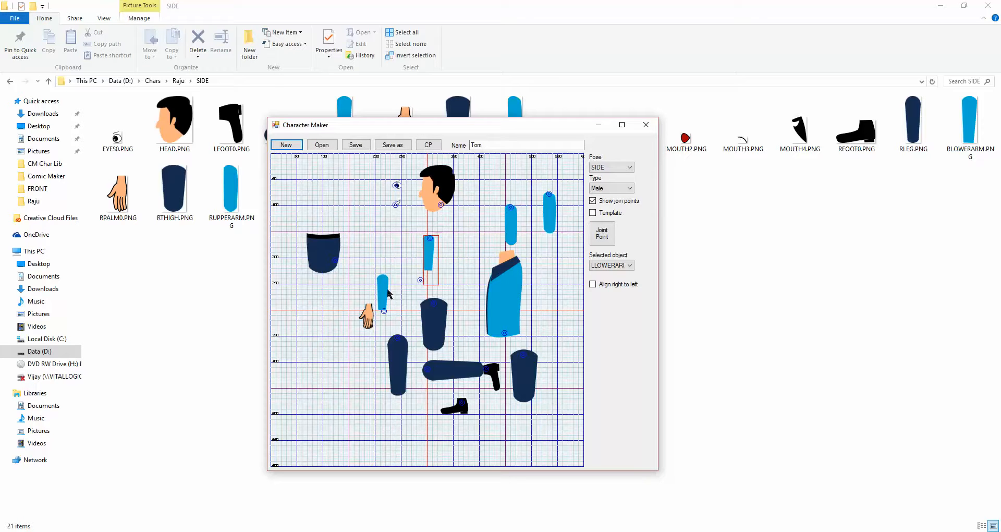
Set the right lower arm's joint point at the centre of its upper end and move it above the hands.
click(602, 233)
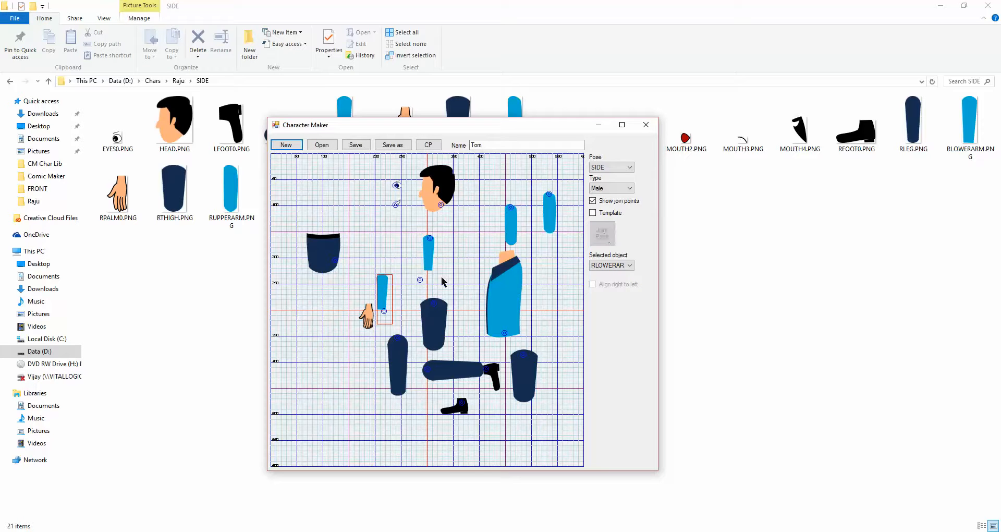
click(384, 281)
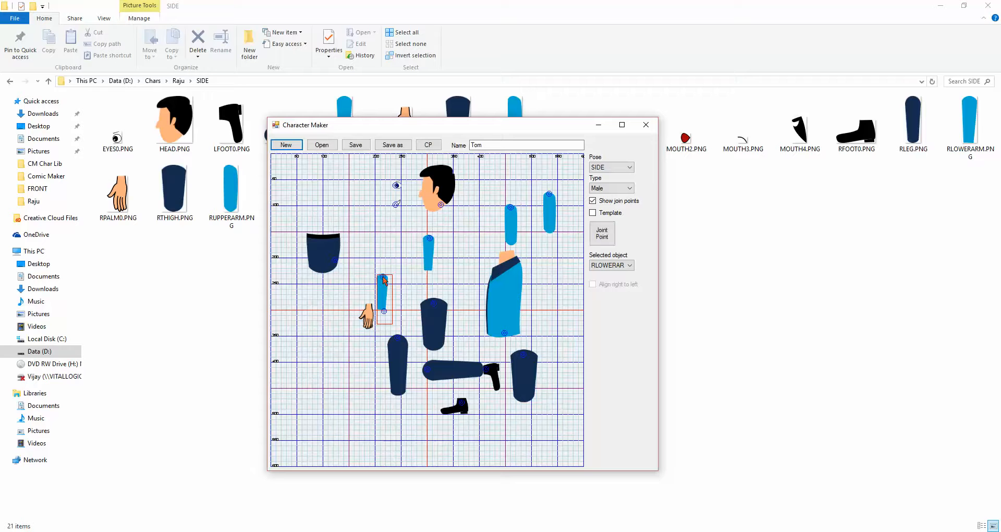
drag(394, 290, 393, 268)
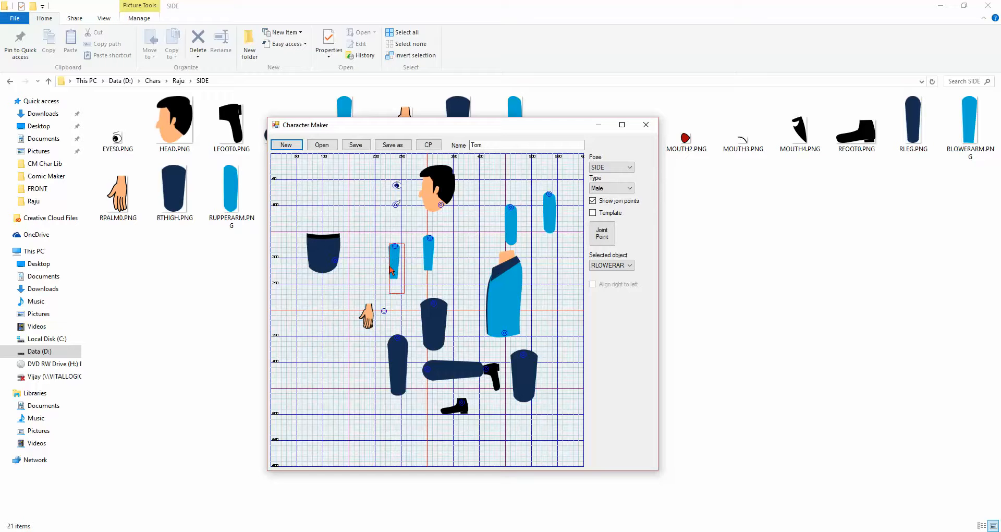
Separate the left palm from the right one and set both palms' joint points at the centre of their wrists.
drag(375, 313, 343, 340)
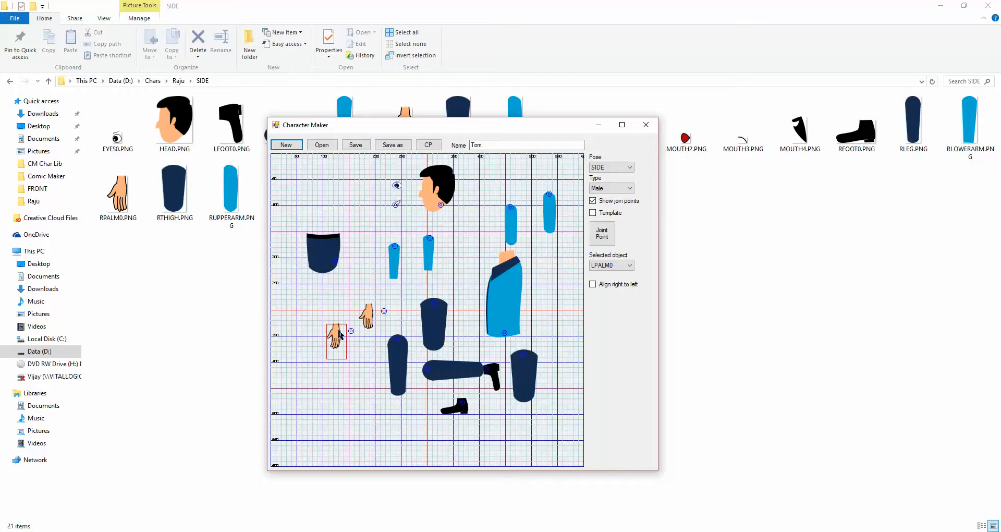
click(601, 233)
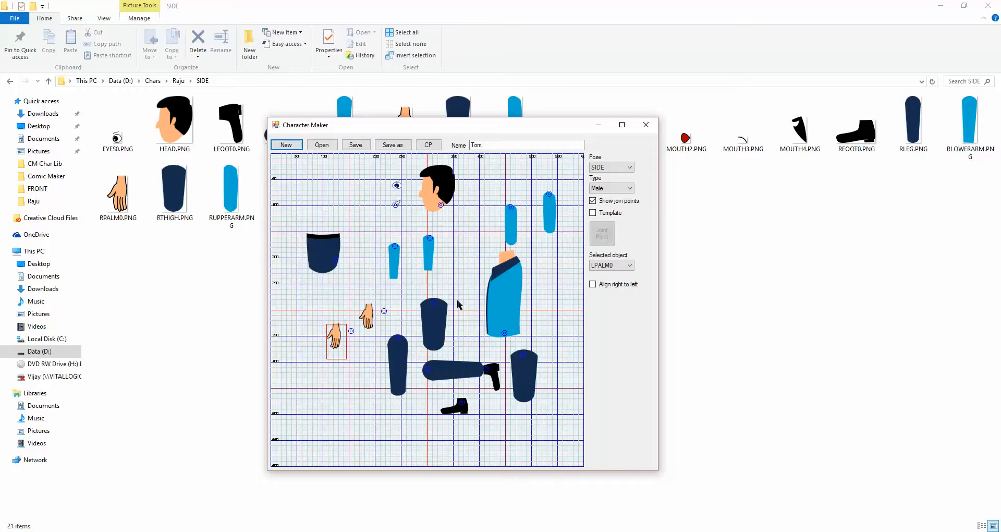
click(336, 325)
click(373, 313)
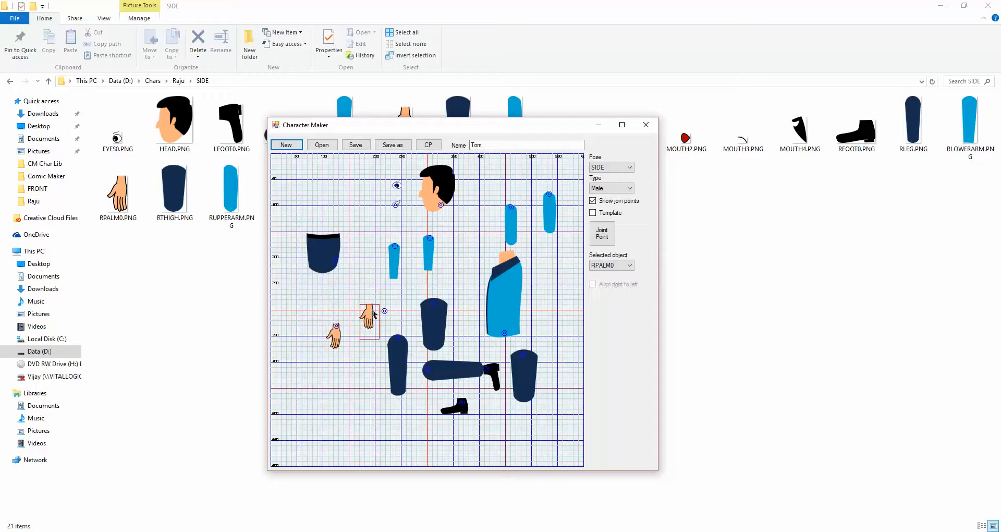
click(606, 234)
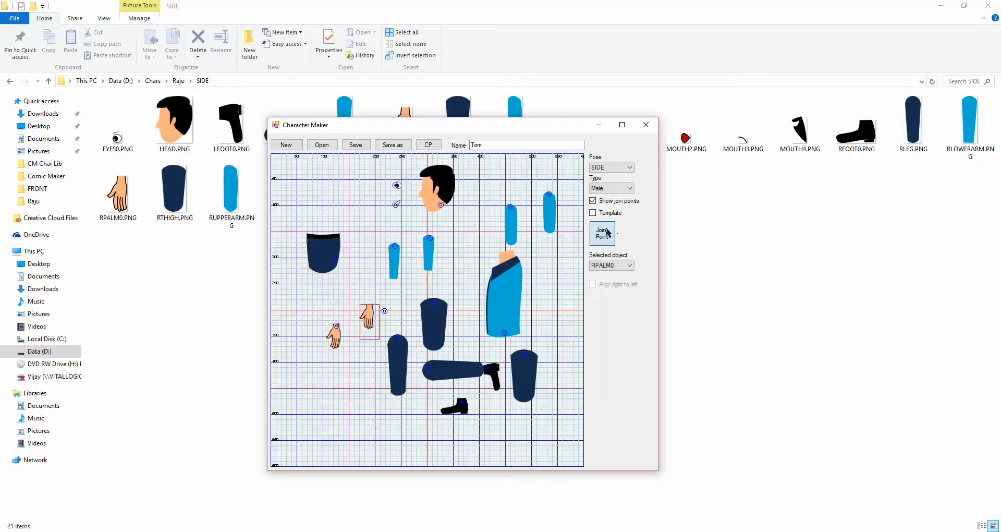
click(368, 307)
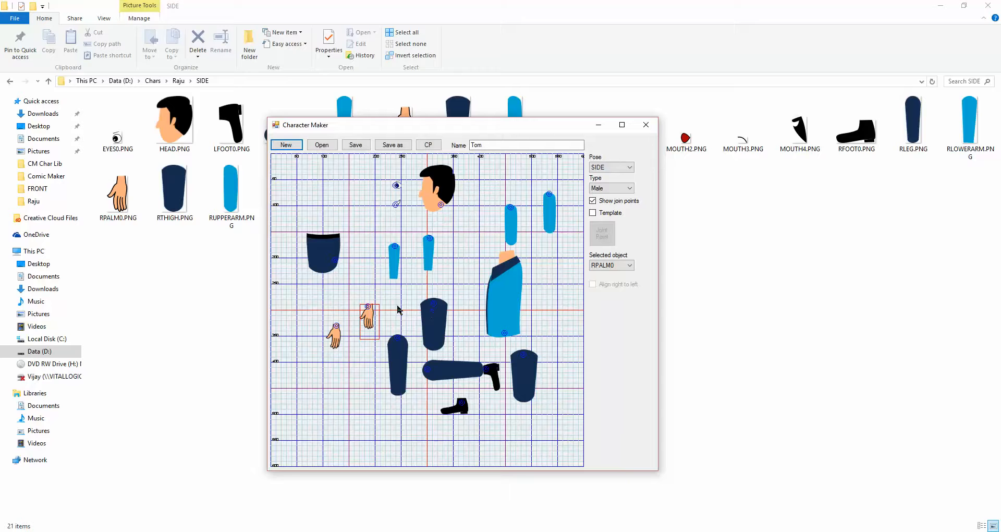
click(369, 306)
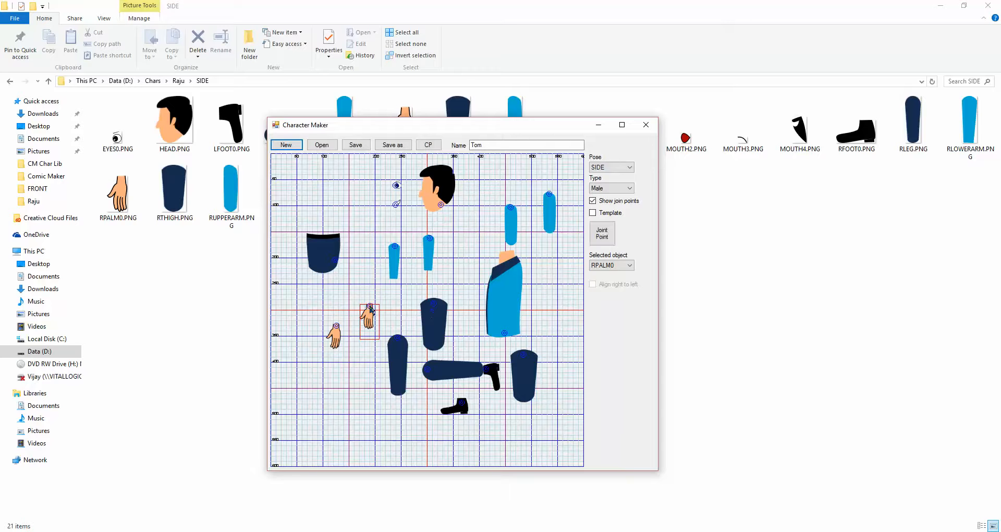
Set the waist's joint point at the centre, just below its black belt.
click(330, 252)
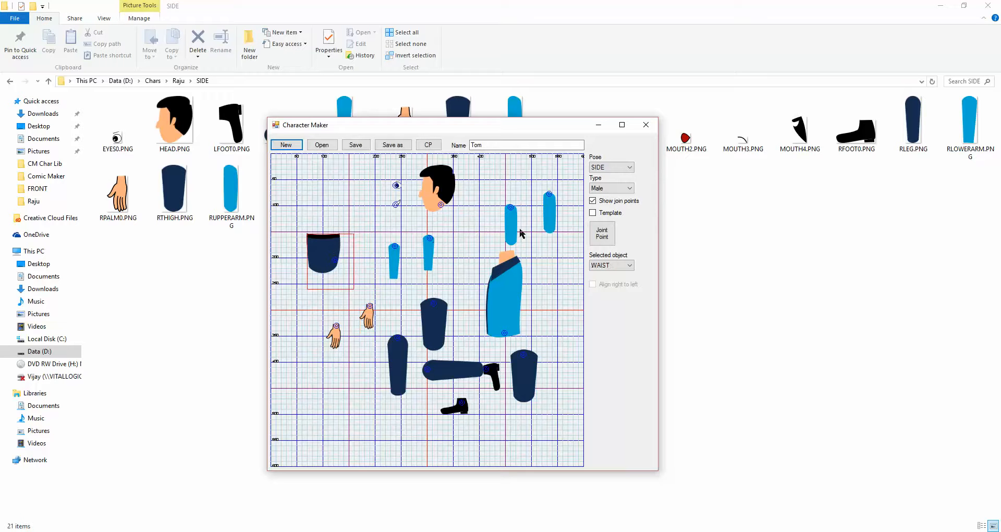
click(597, 233)
click(326, 243)
Move the right thigh and left lower leg aside and place the waist on the grid's vertical centre line.
drag(441, 343, 551, 317)
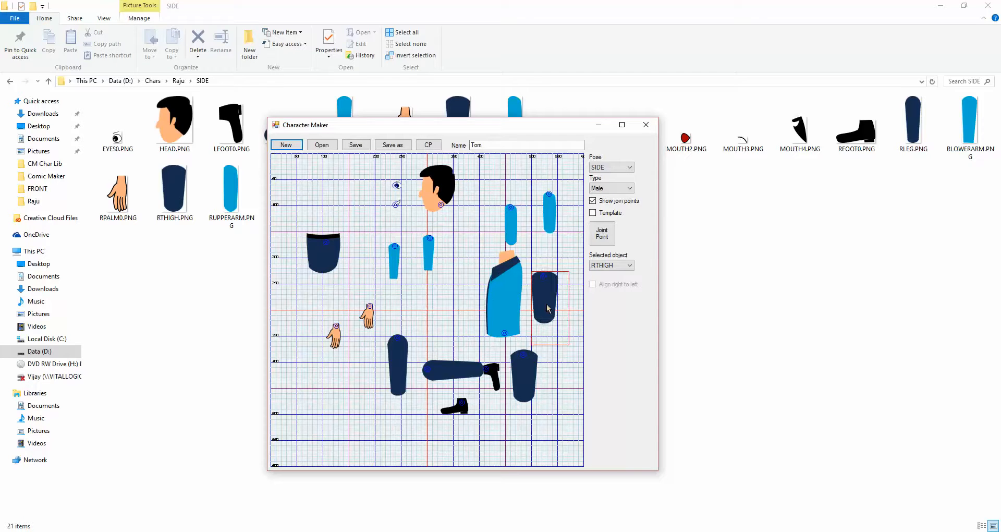
drag(461, 374, 522, 423)
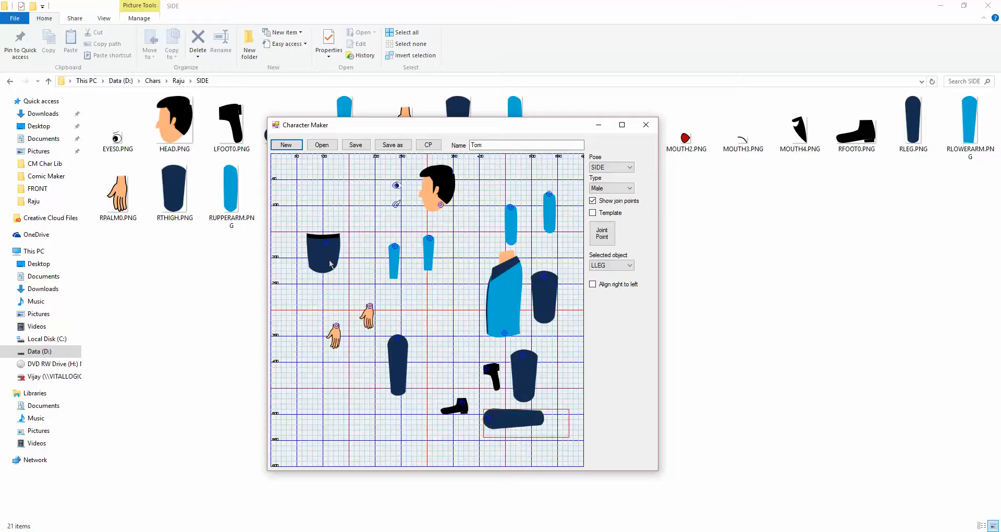
drag(331, 263, 432, 331)
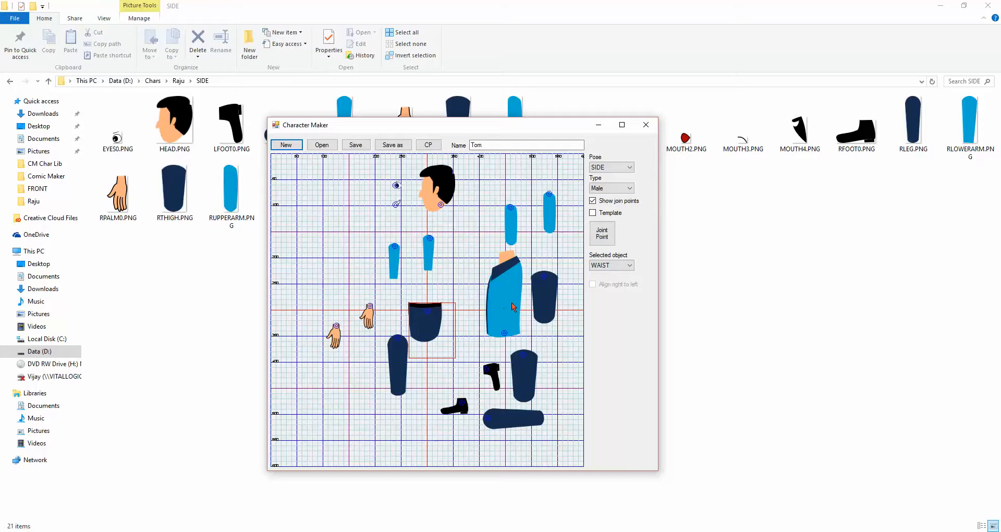
Assemble the head, torso and waist along the vertical centre line, moving the left lower arm out of the way.
drag(512, 302, 436, 278)
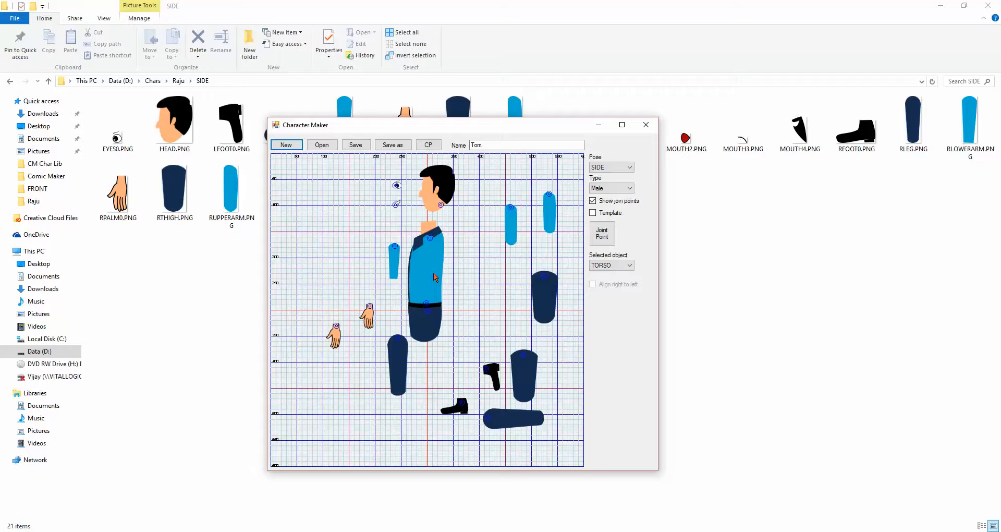
mouse_move(433, 196)
mouse_down()
mouse_move(427, 211)
mouse_move(422, 198)
mouse_up()
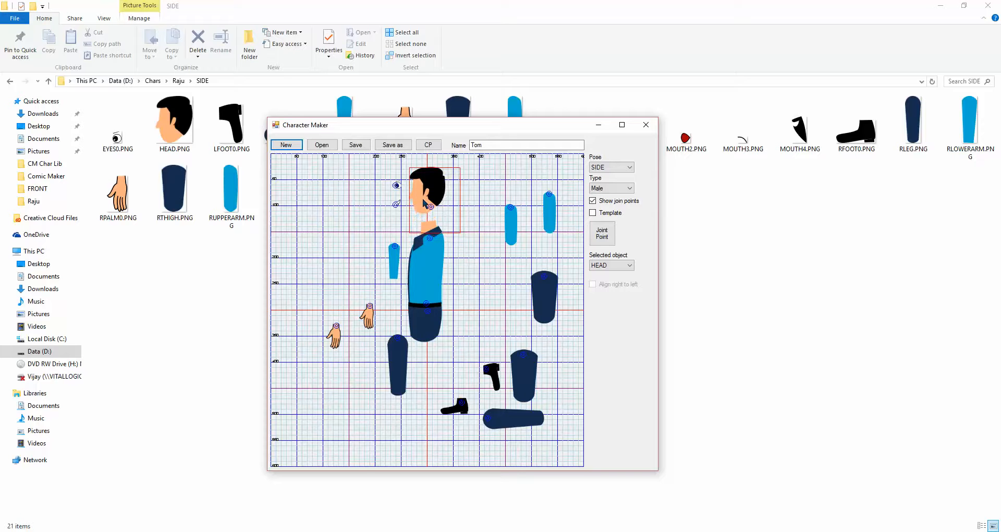
click(426, 253)
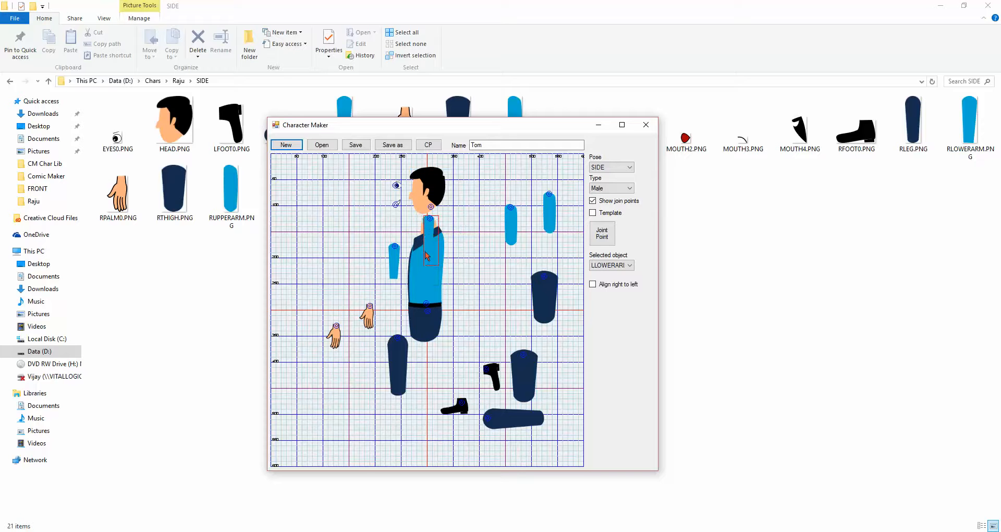
mouse_move(426, 255)
mouse_down()
mouse_move(469, 258)
mouse_move(439, 270)
mouse_move(435, 257)
mouse_up()
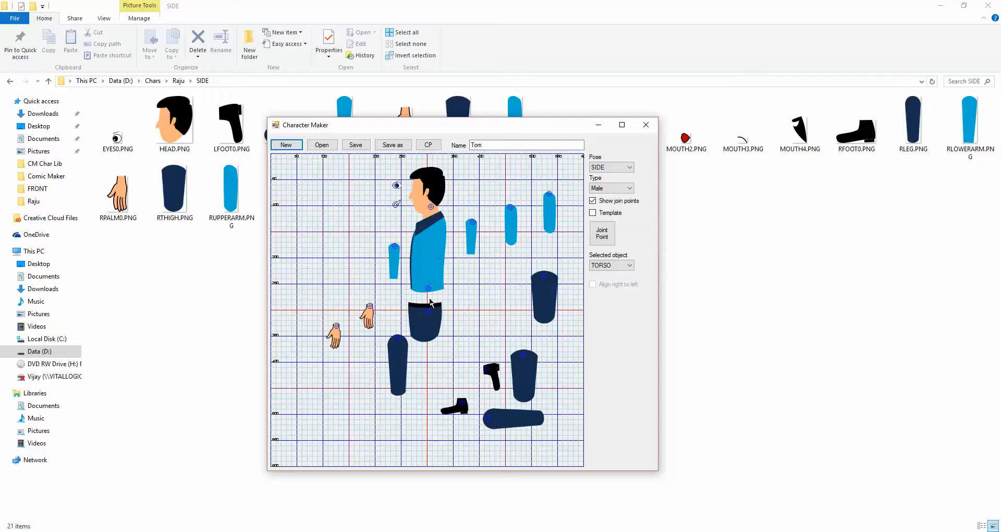
click(428, 343)
drag(427, 343, 431, 325)
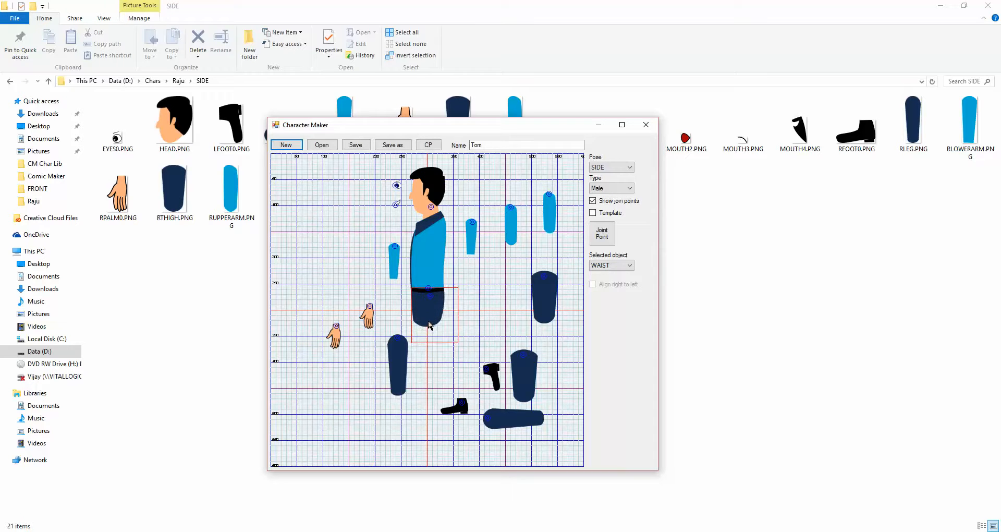
Attach the left thigh beneath the waist and align the right thigh to it with Align right to left.
drag(554, 307, 502, 307)
drag(532, 298, 546, 298)
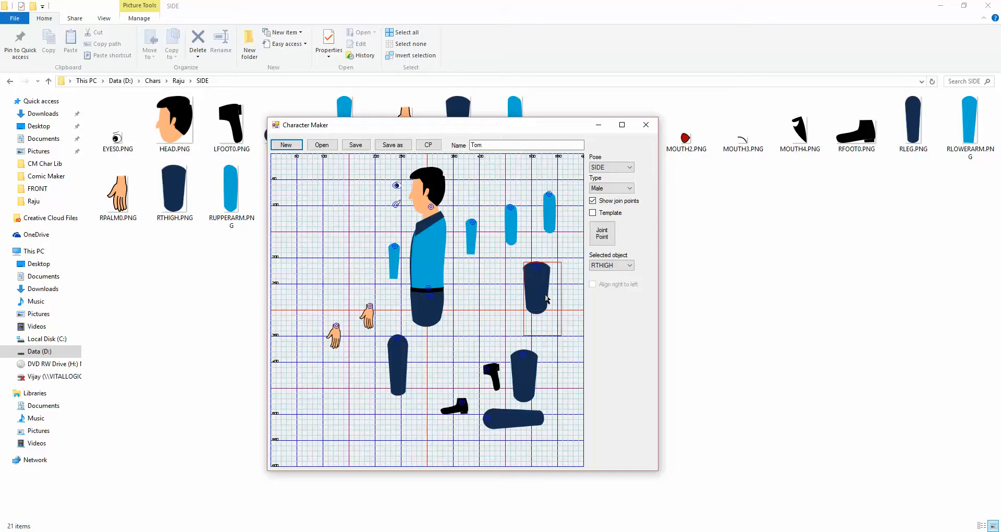
drag(523, 365, 428, 346)
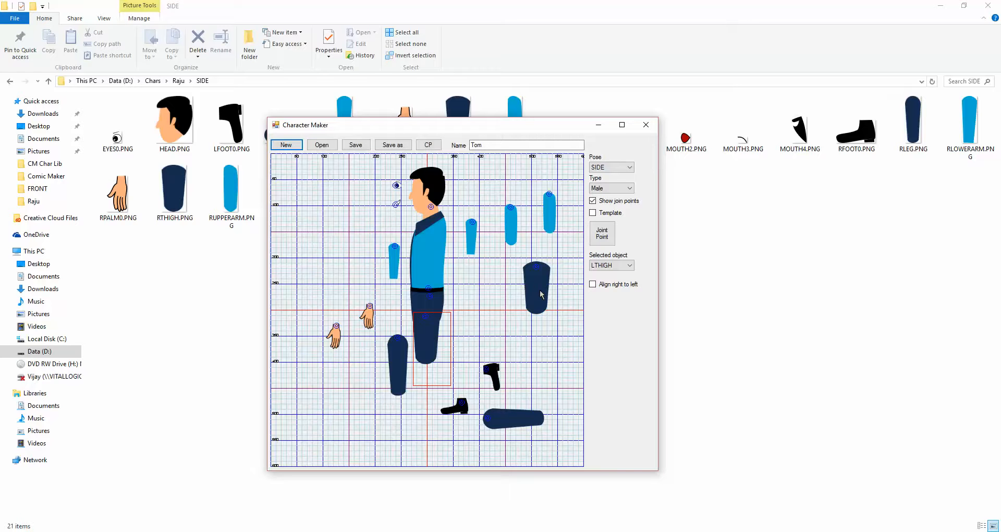
mouse_move(539, 290)
mouse_down()
mouse_move(540, 313)
mouse_move(427, 343)
mouse_move(529, 302)
mouse_up()
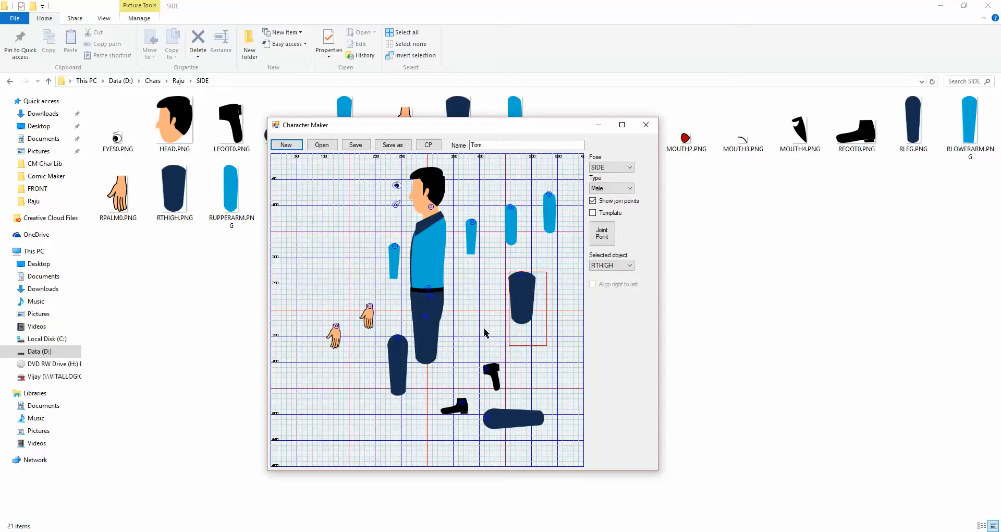
click(429, 345)
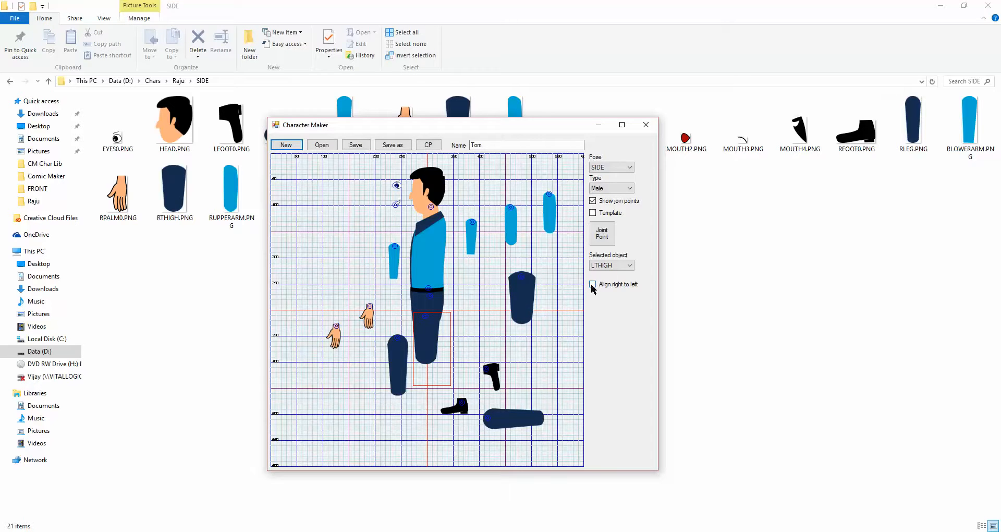
click(592, 285)
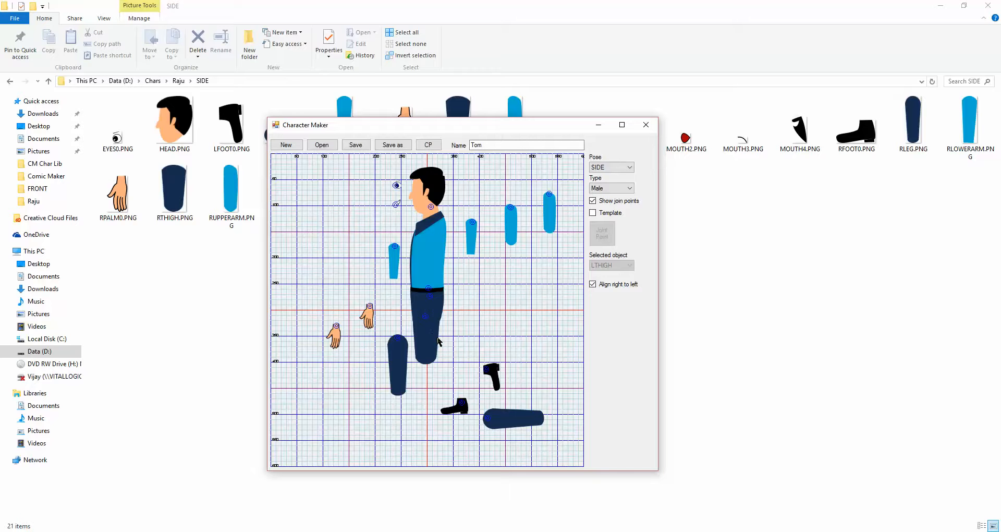
Attach both lower legs at the knee beneath the thighs and align the right one to the left with Align right to left.
click(401, 362)
drag(403, 370, 431, 384)
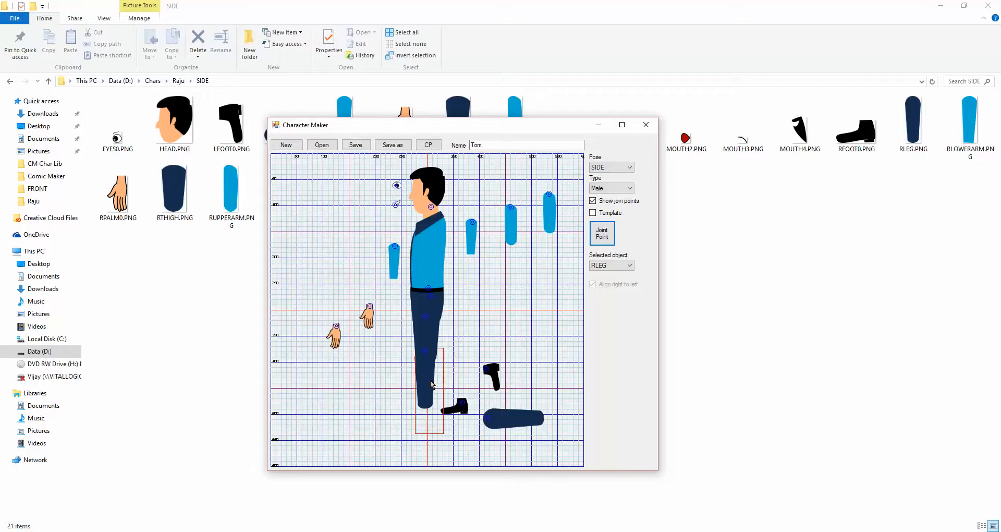
click(532, 421)
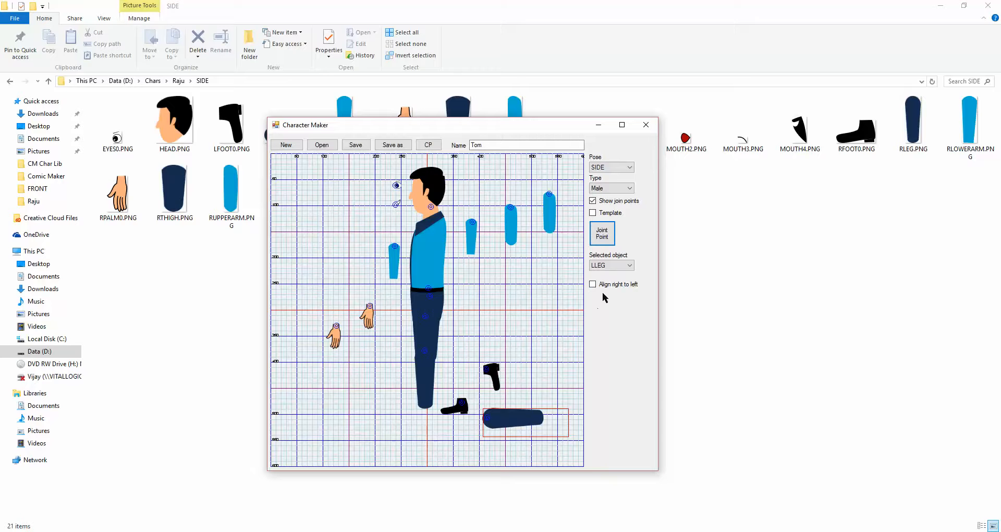
click(592, 284)
drag(525, 423, 457, 361)
Attach the left foot to the end of the bent left leg and the right foot beneath the straight right leg.
click(498, 386)
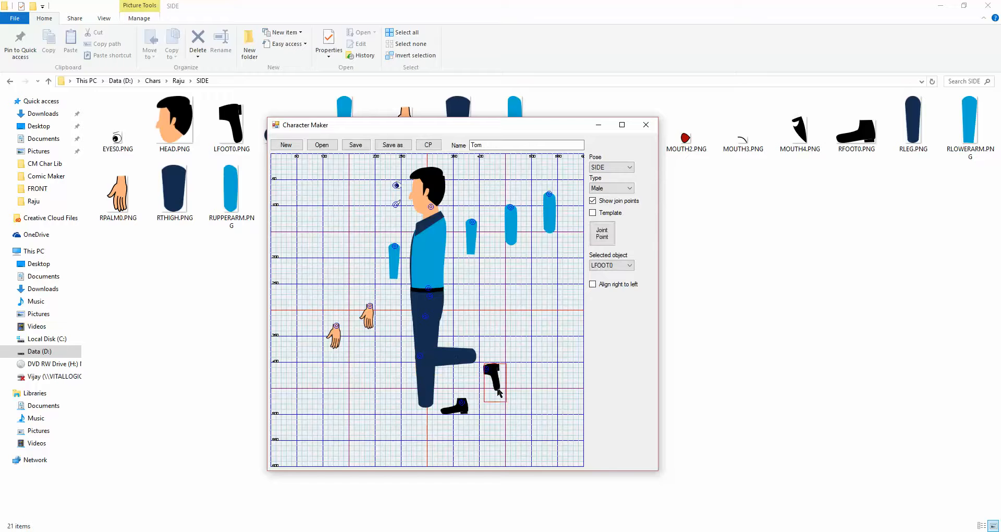
drag(499, 388, 488, 376)
drag(467, 410, 428, 414)
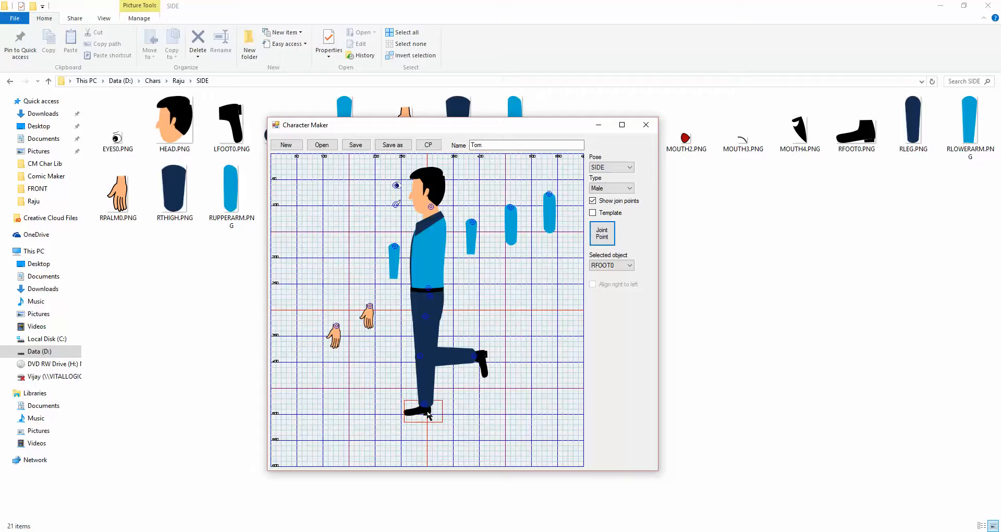
Shift the left upper arm nearer the body and move the torso aside to clear space for the arm.
click(475, 231)
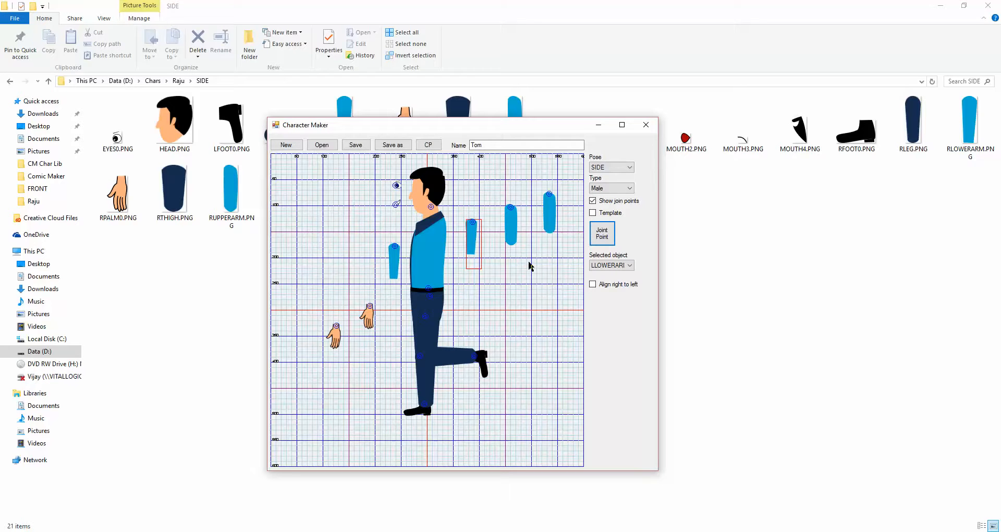
drag(516, 225, 511, 253)
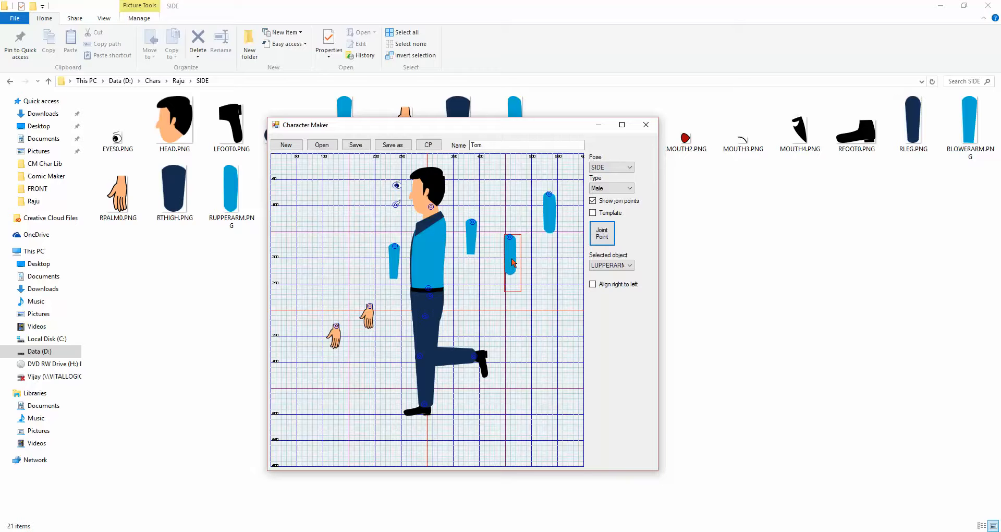
mouse_move(512, 263)
mouse_down()
mouse_move(439, 260)
mouse_move(498, 266)
mouse_up()
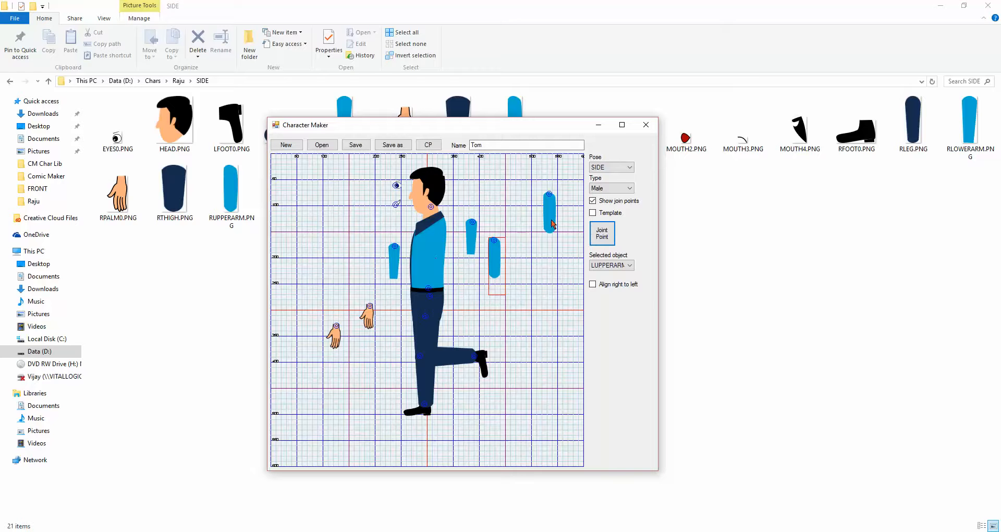
drag(495, 254, 552, 291)
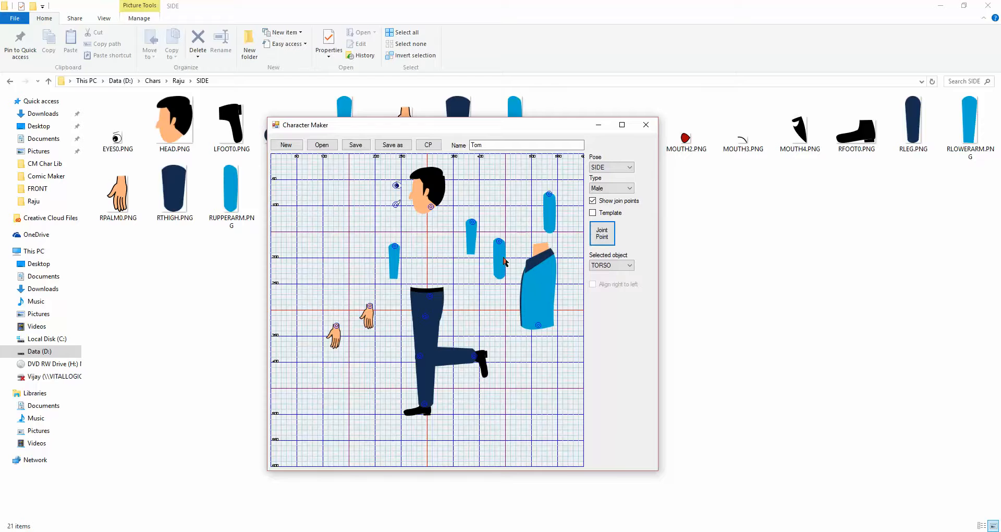
Assemble the left upper arm, lower arm and palm in a vertical line below the head, moving the torso farther aside.
drag(504, 261, 440, 249)
drag(532, 293, 556, 278)
drag(441, 251, 440, 280)
click(476, 241)
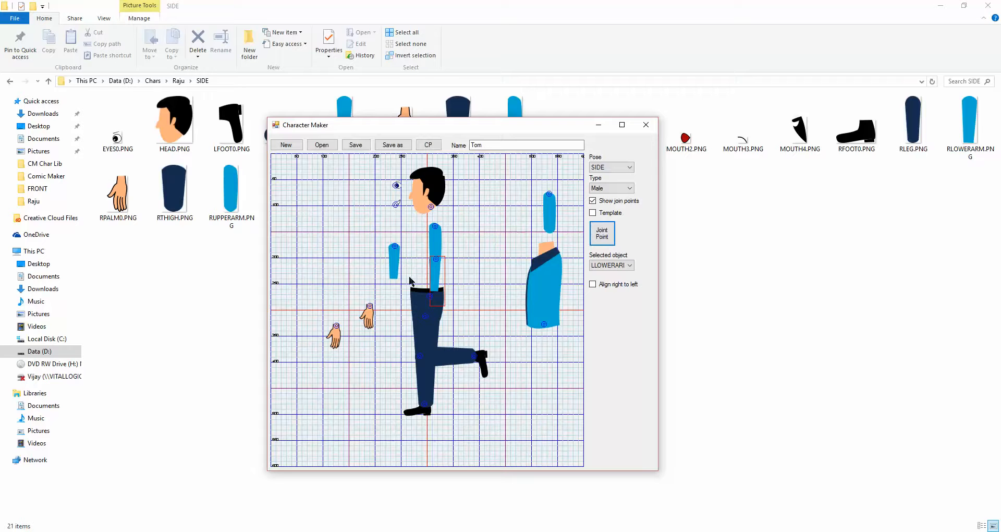
drag(343, 341, 439, 302)
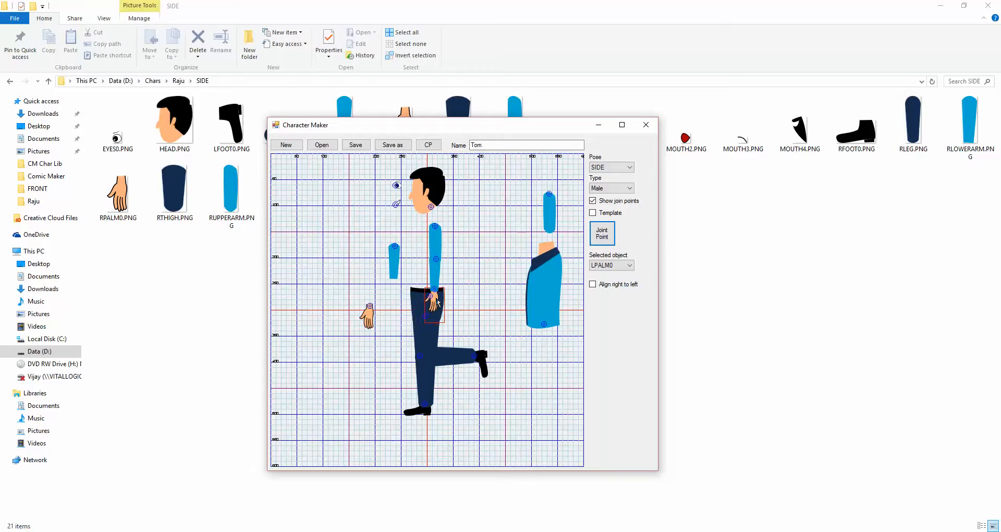
click(435, 275)
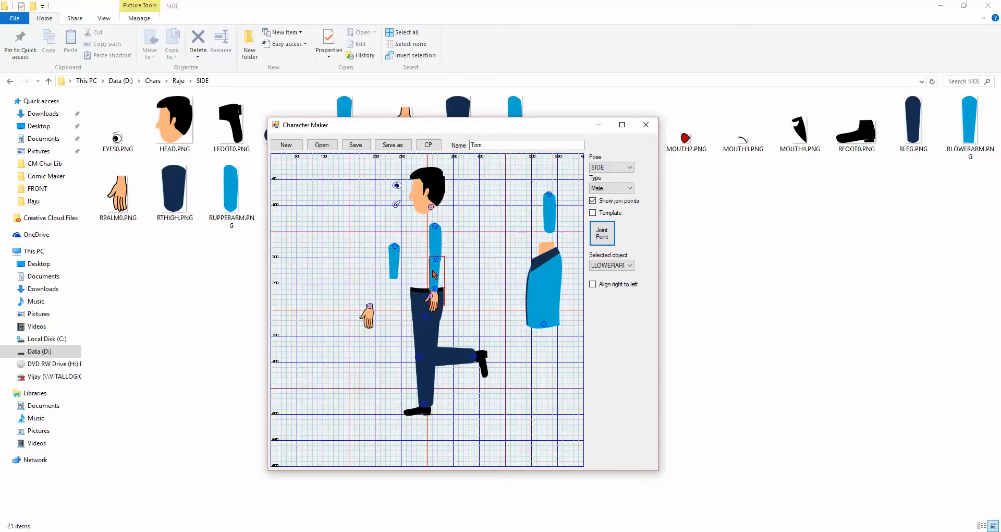
drag(433, 270, 434, 272)
Align the right upper arm, lower arm and palm to their left counterparts with Align right to left.
click(446, 228)
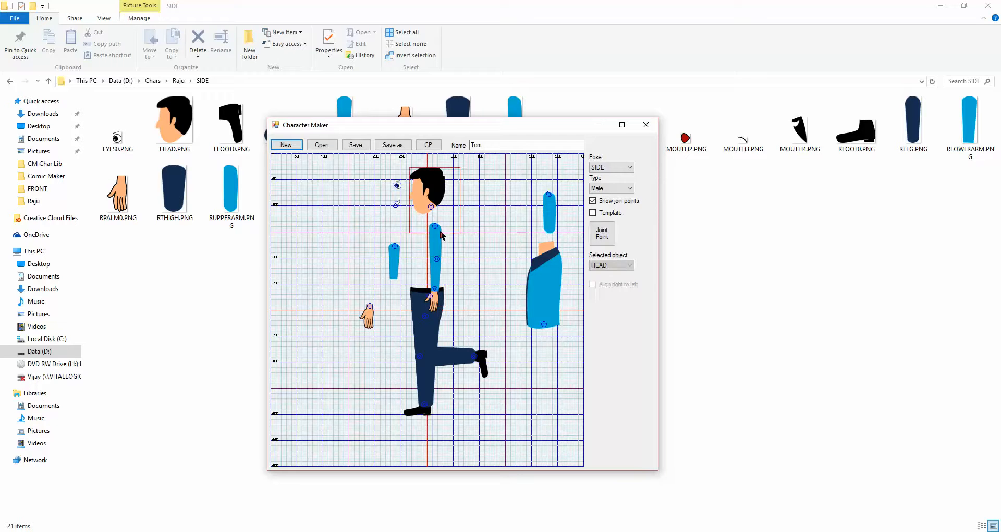
click(438, 245)
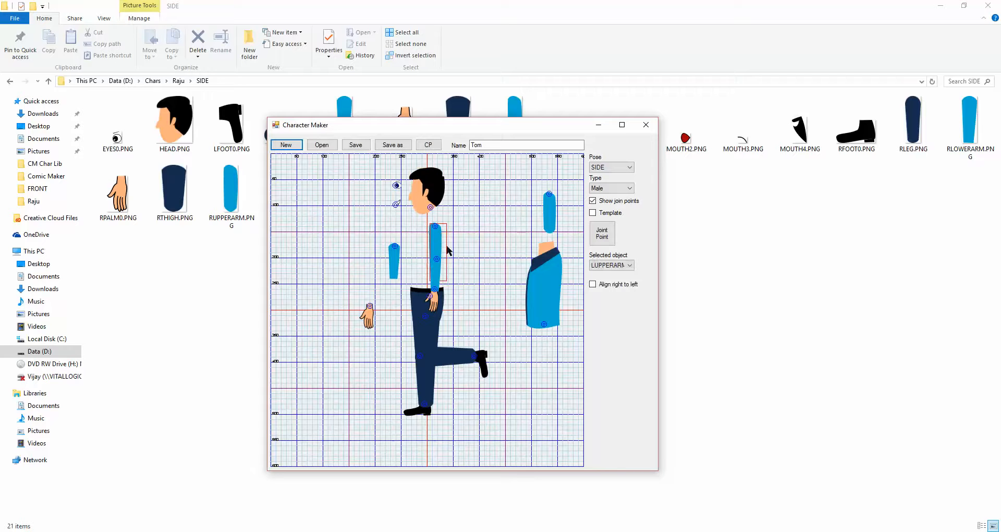
click(601, 287)
click(454, 287)
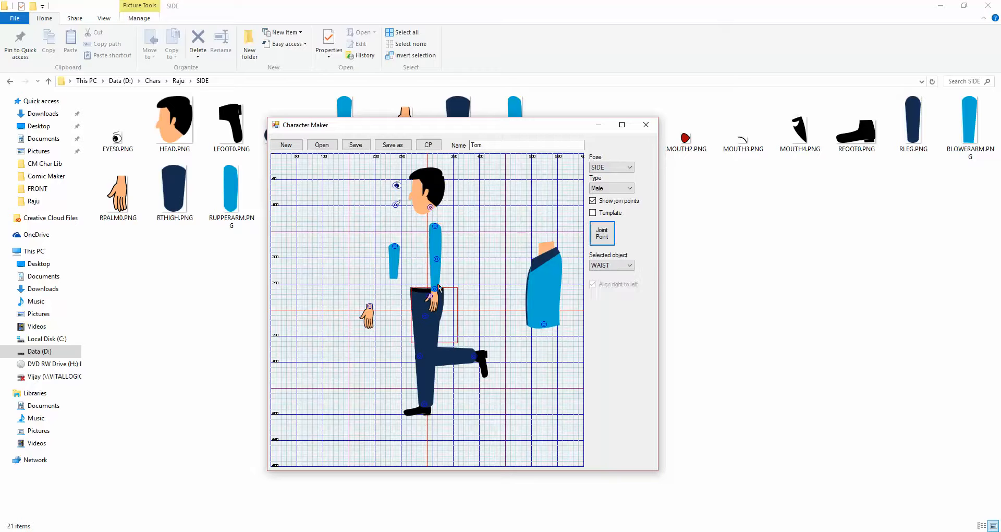
click(438, 285)
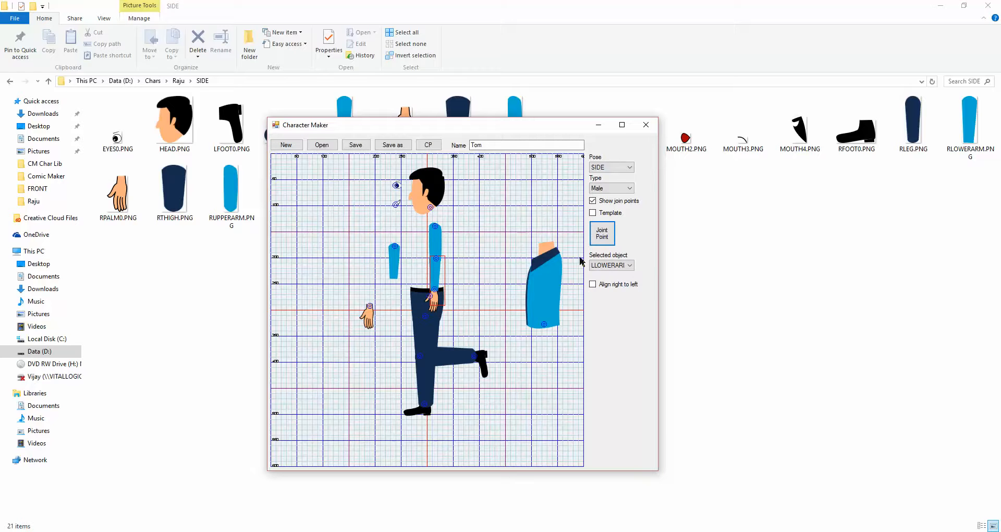
click(604, 286)
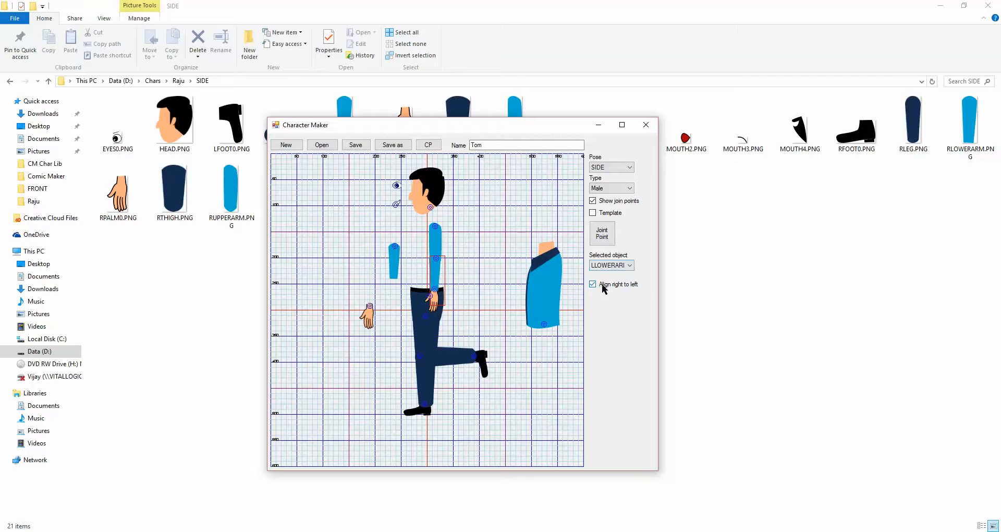
click(487, 310)
click(439, 306)
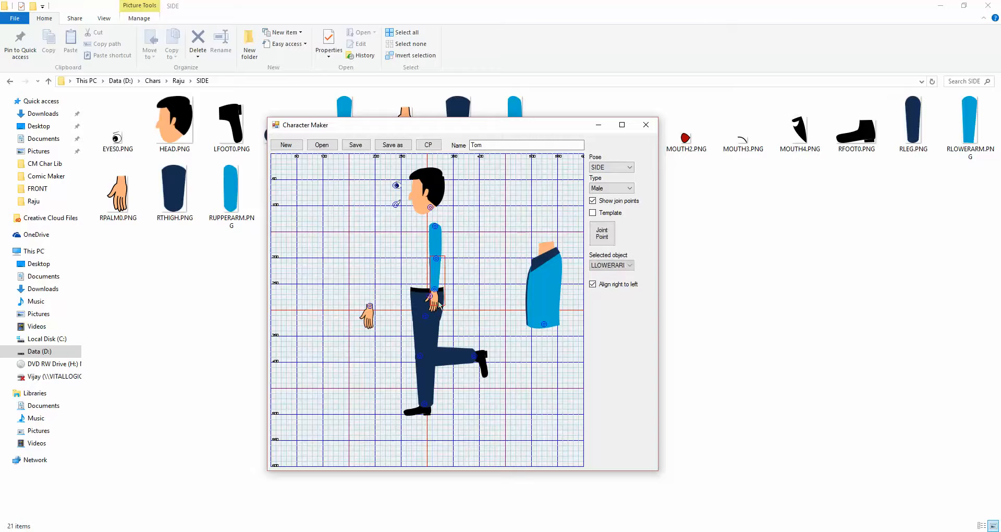
click(436, 312)
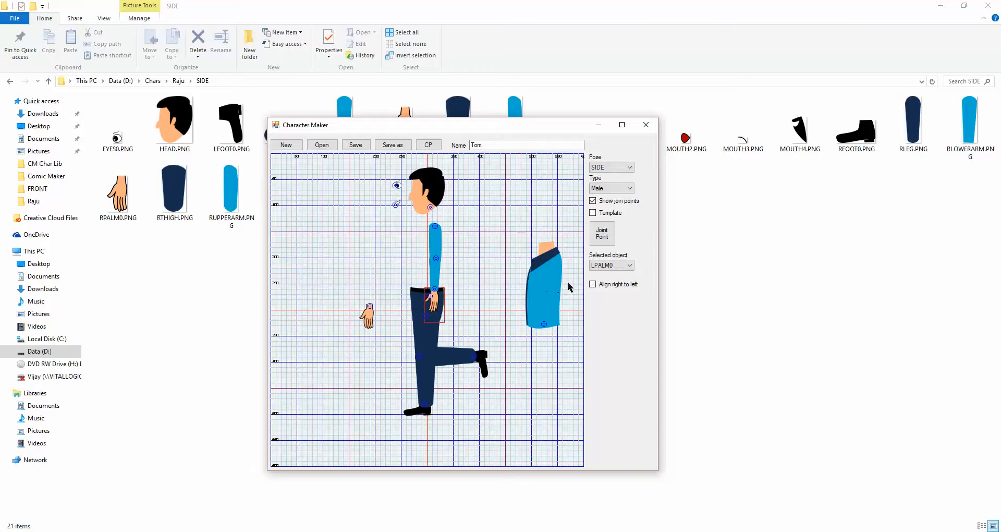
click(593, 284)
click(488, 308)
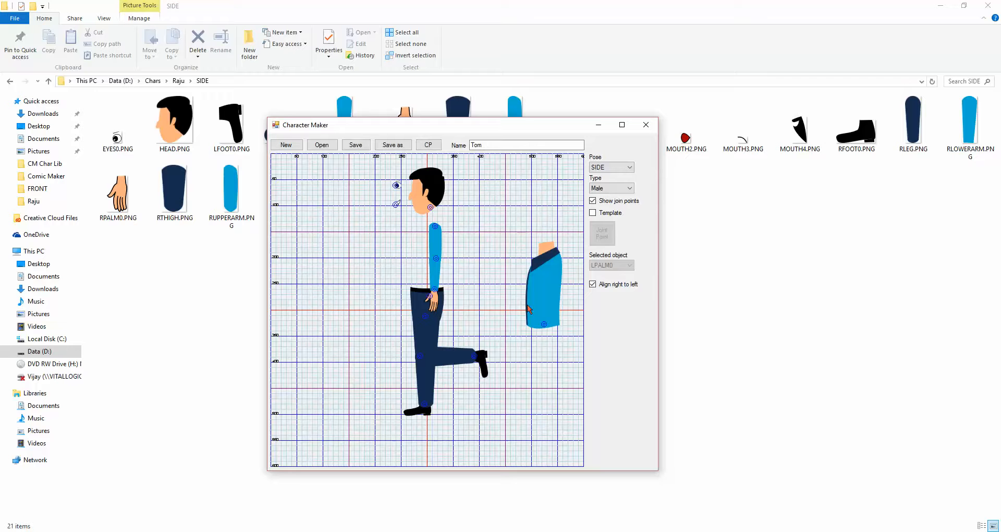
Return the torso between the head and waist, and place the mouth and eyes on the face.
drag(544, 300, 429, 262)
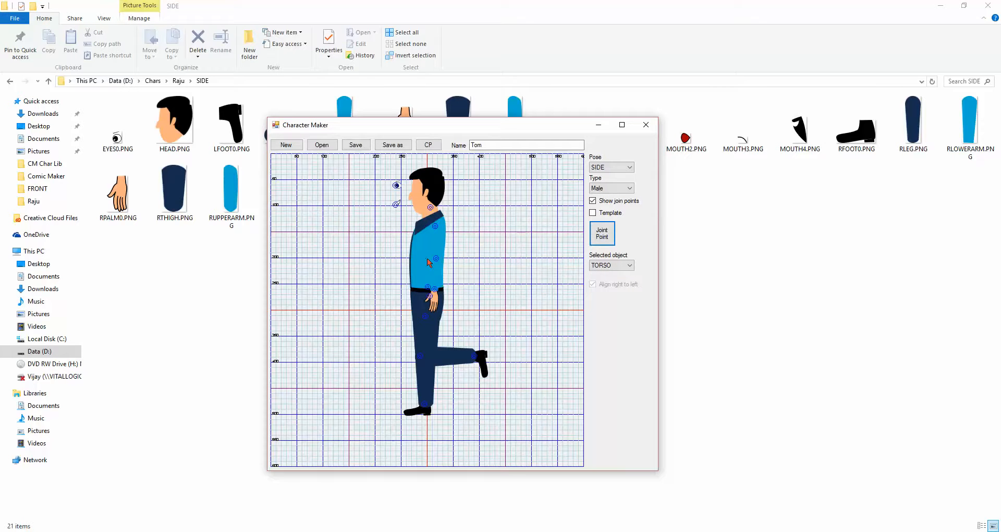
click(398, 207)
drag(401, 209, 418, 212)
click(396, 186)
drag(399, 188, 415, 194)
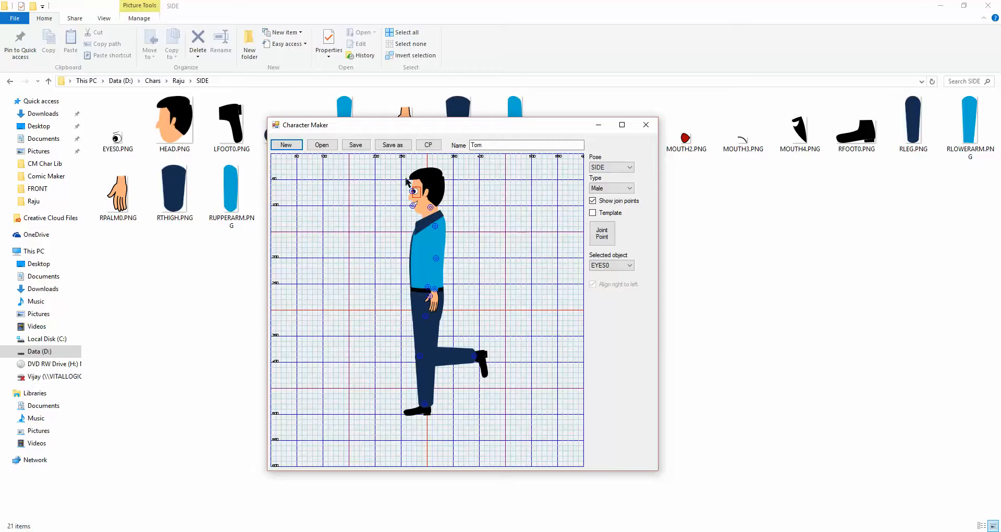
Save Tom, check the FRONT pose against the SIDE pose, and save the character again.
click(362, 146)
click(627, 171)
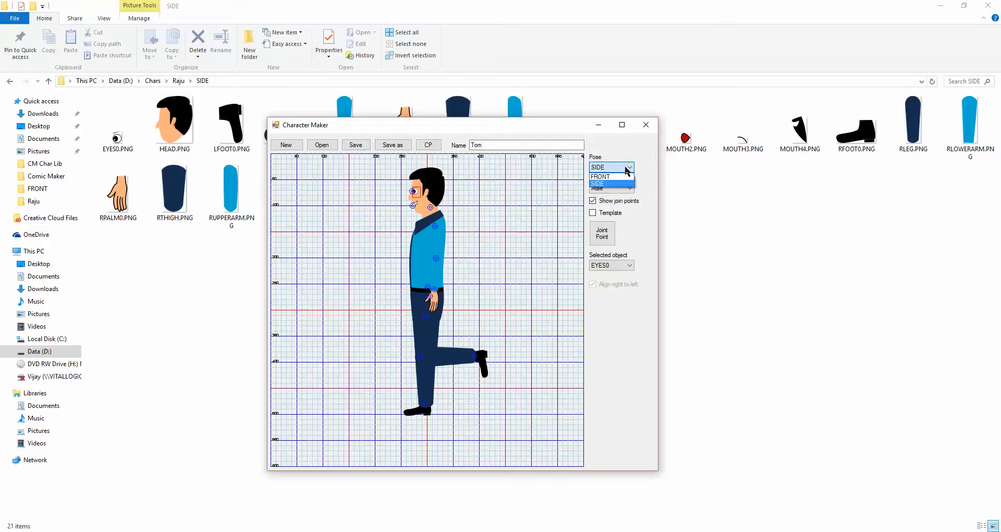
click(610, 177)
click(620, 168)
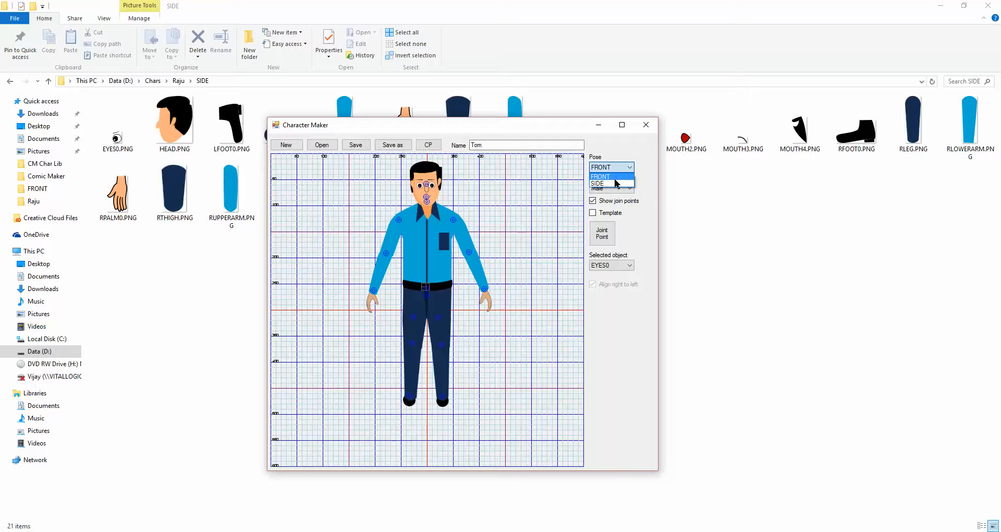
click(614, 178)
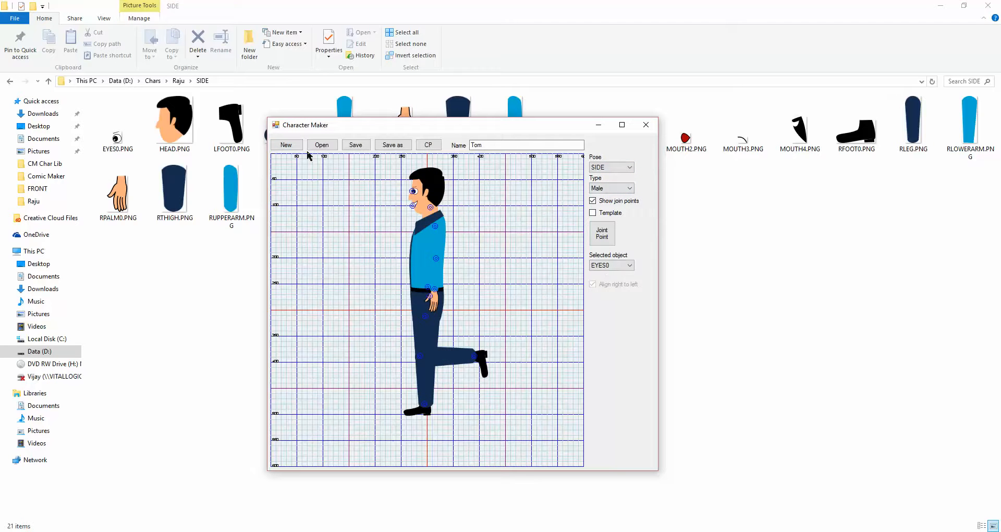
click(356, 147)
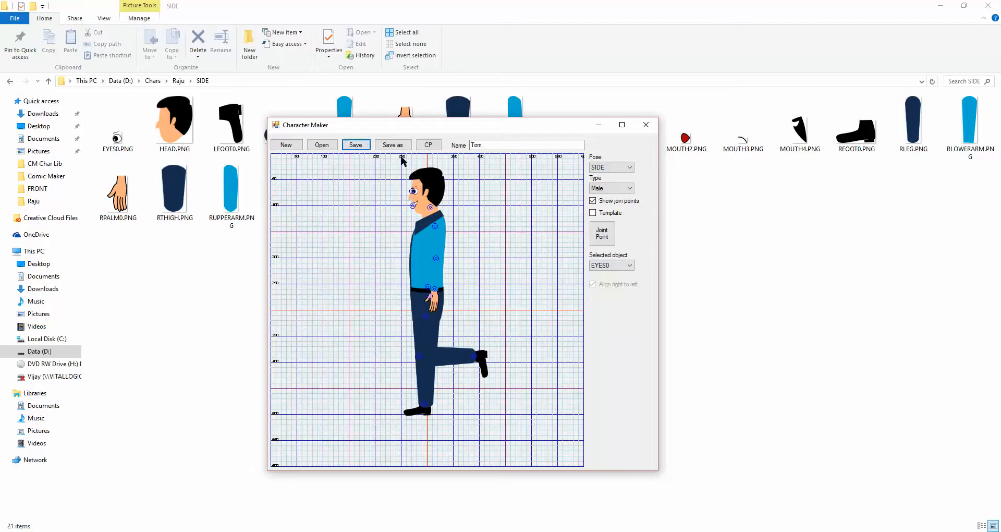
Close Character Maker and Comic Maker, and rerun Comic Maker from Visual Studio with the CM Char Lib folder.
click(650, 128)
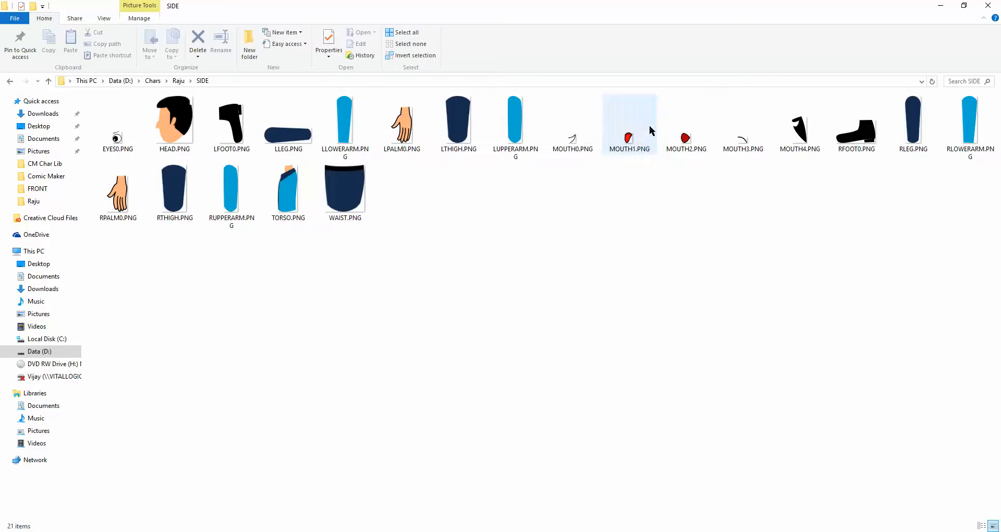
click(176, 531)
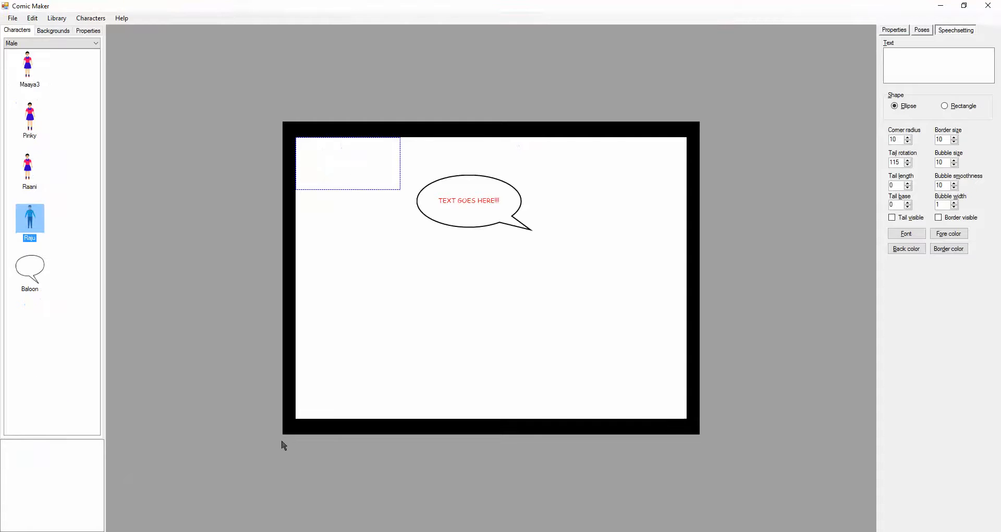
click(989, 5)
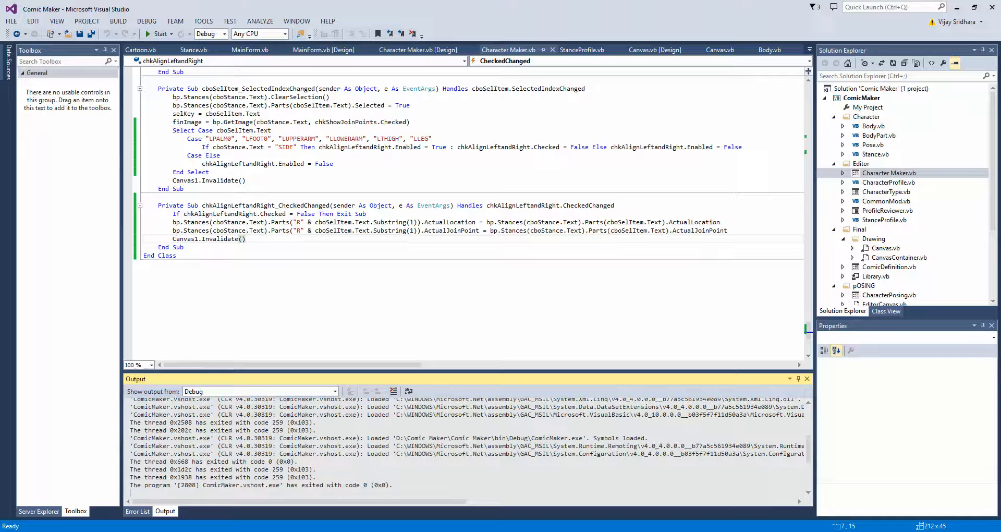
click(159, 33)
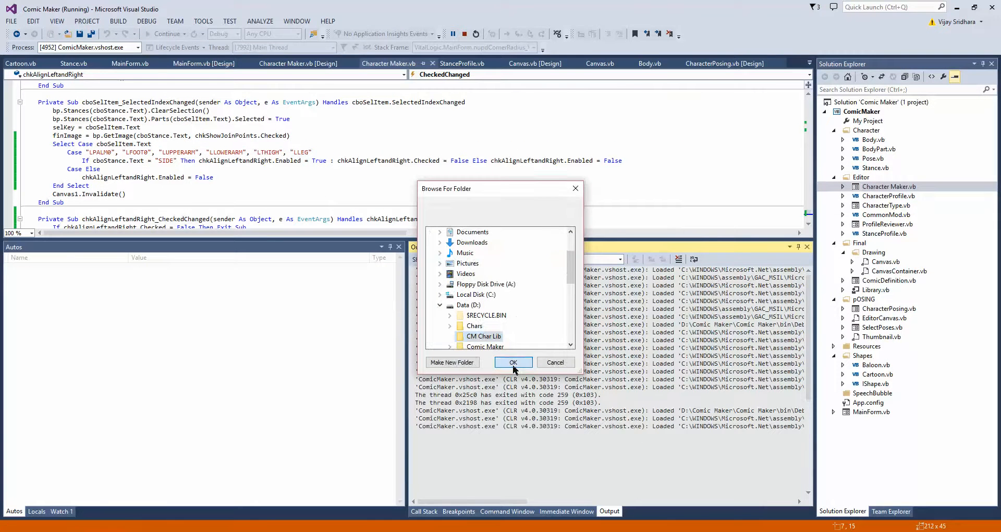
click(512, 358)
Maximize Comic Maker, add the character Tom to the comic panel and position him in the panel's left half.
click(182, 276)
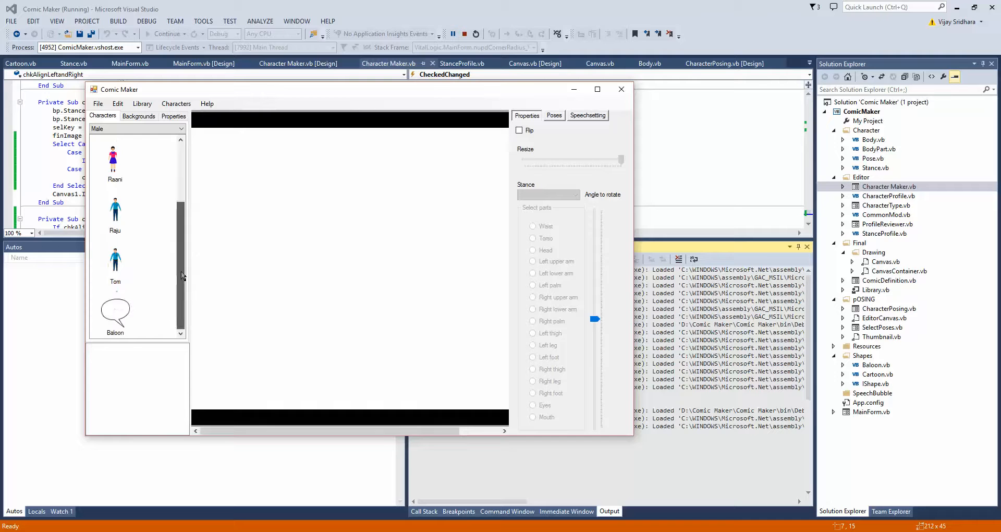
click(125, 266)
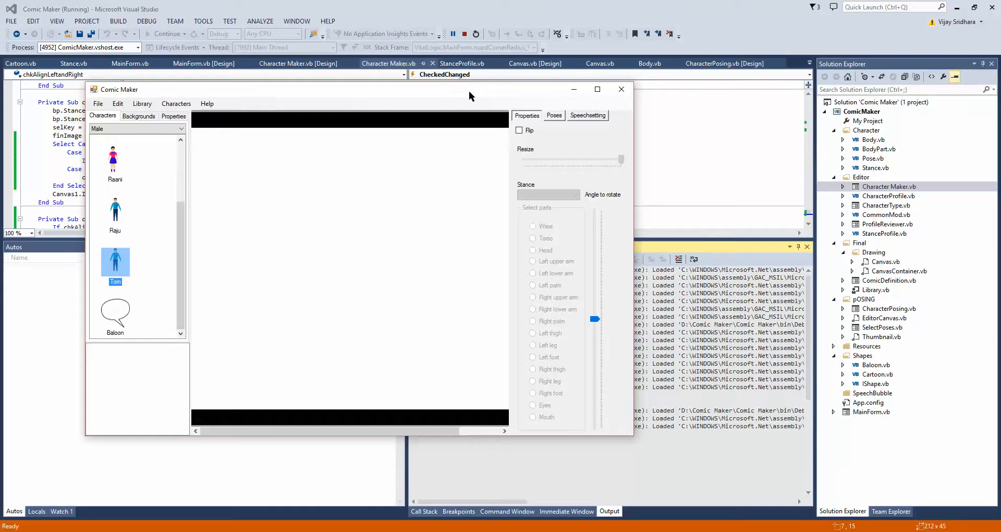
double_click(469, 94)
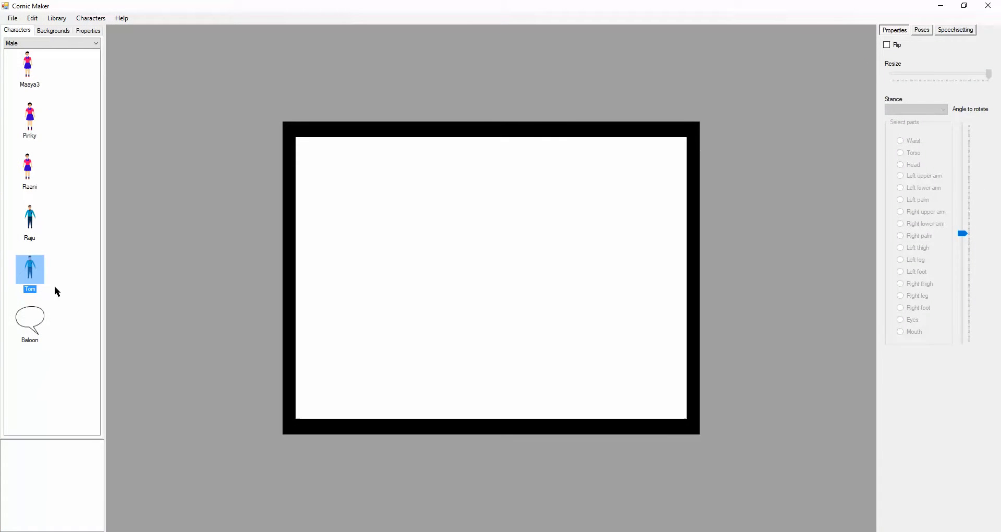
right_click(36, 267)
click(42, 271)
click(447, 271)
drag(448, 271, 431, 268)
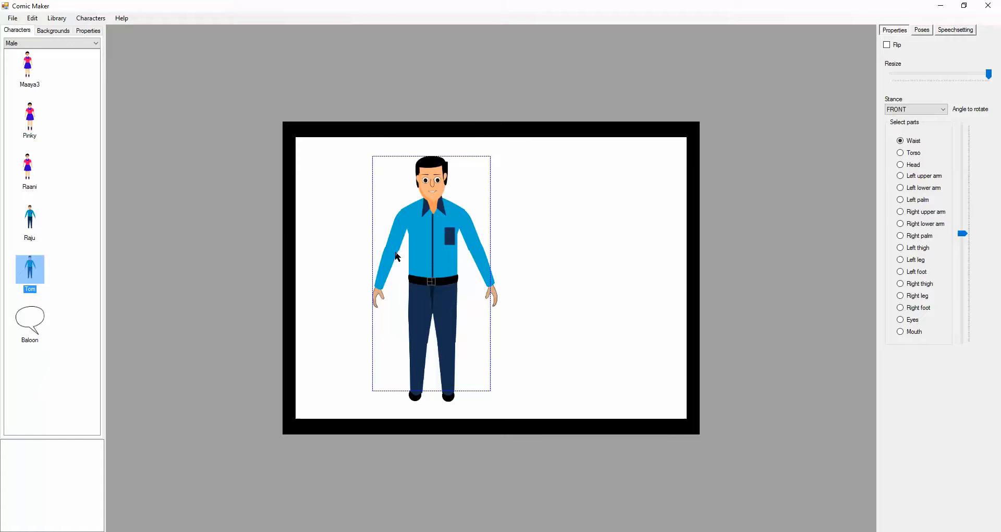
mouse_move(429, 264)
mouse_down()
mouse_move(412, 269)
mouse_move(438, 252)
mouse_up()
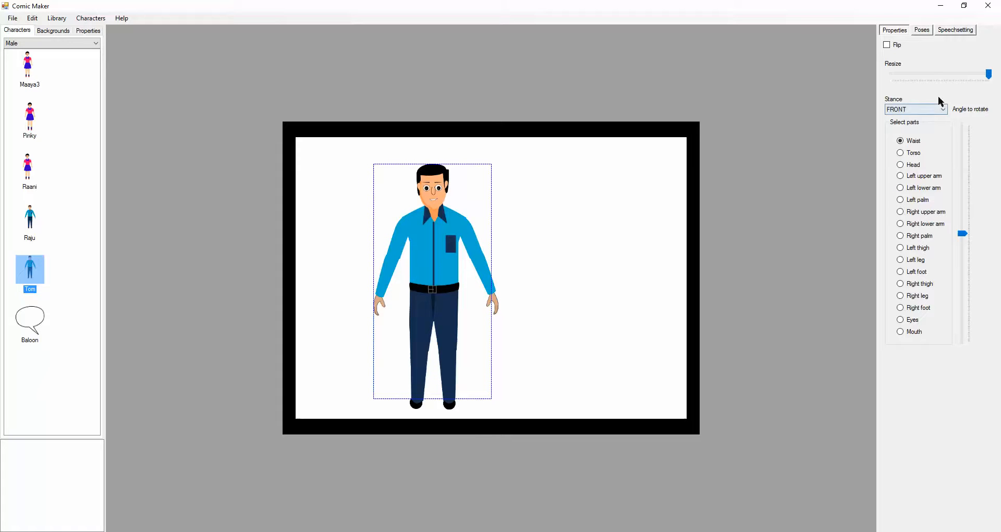
Try Tom at a smaller size, restore his full size and shift him slightly to the left.
click(956, 74)
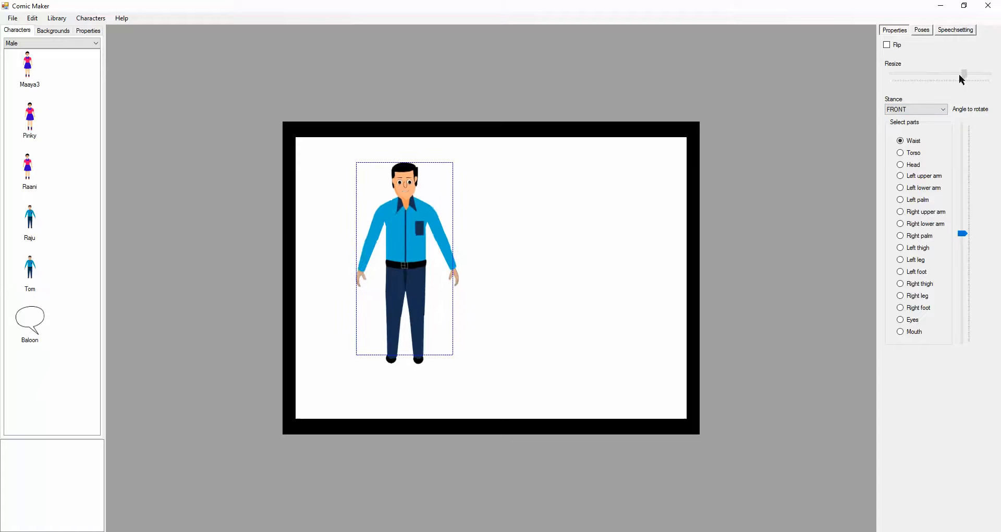
drag(955, 76, 997, 77)
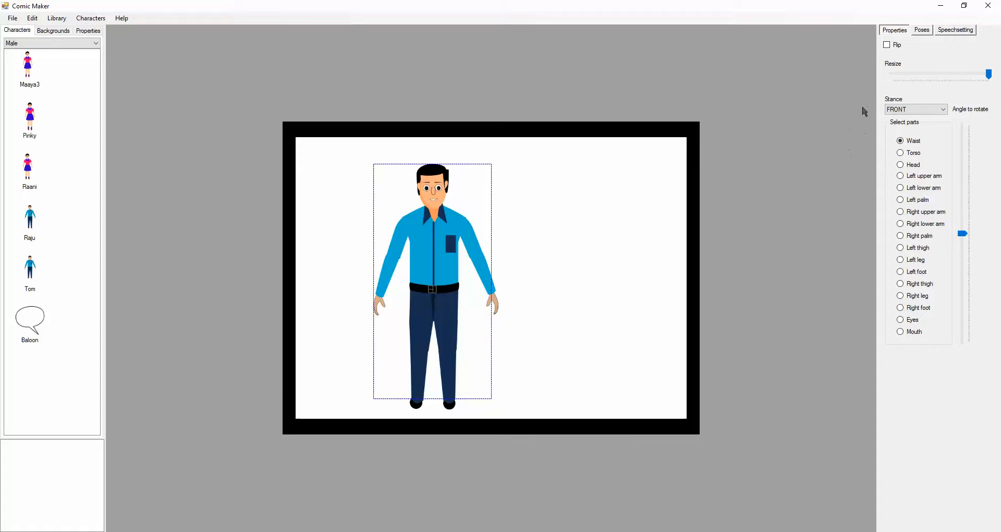
drag(434, 243, 422, 244)
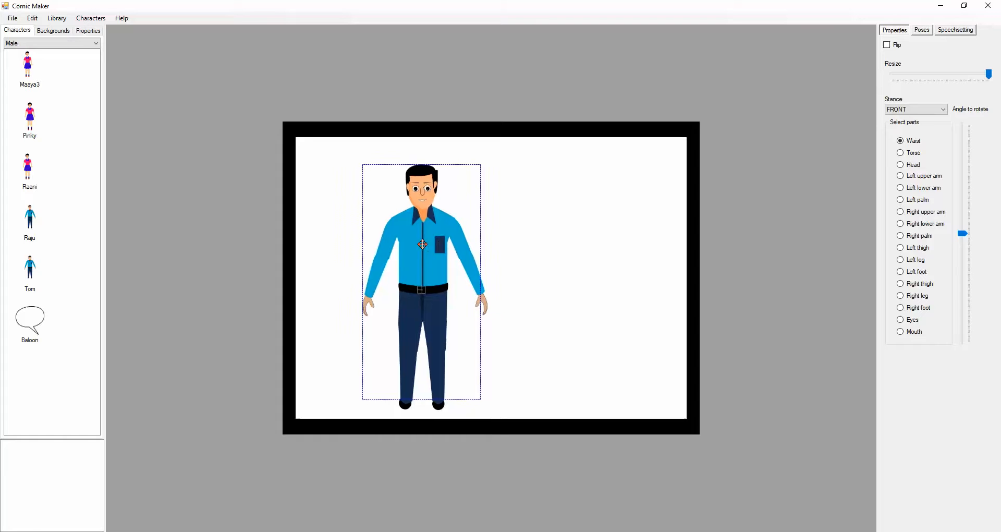
Add the character Pinky to the comic panel and place her to the right of Tom.
right_click(32, 122)
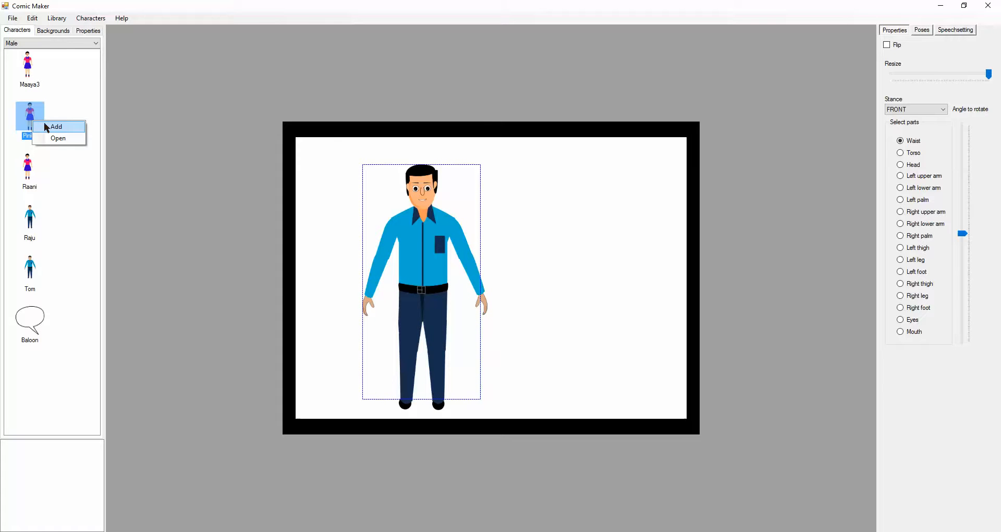
click(56, 127)
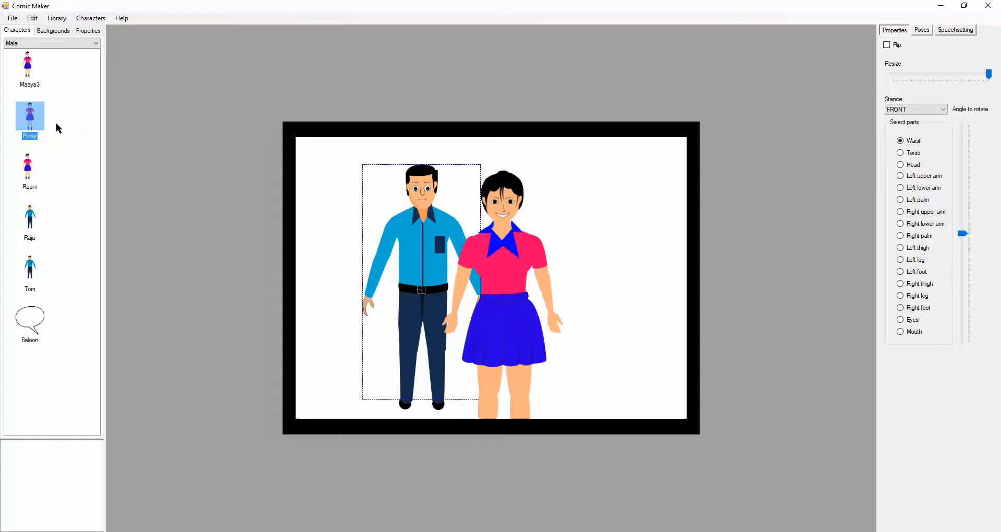
drag(518, 258, 633, 224)
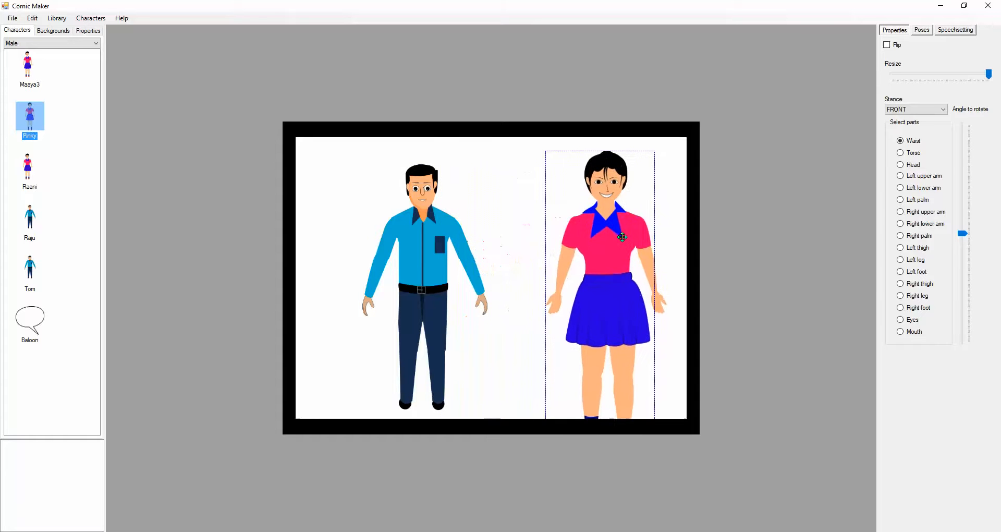
Change Pinky's stance to SIDE, shrink her to fit inside the panel and position her opposite Tom.
click(939, 107)
click(909, 126)
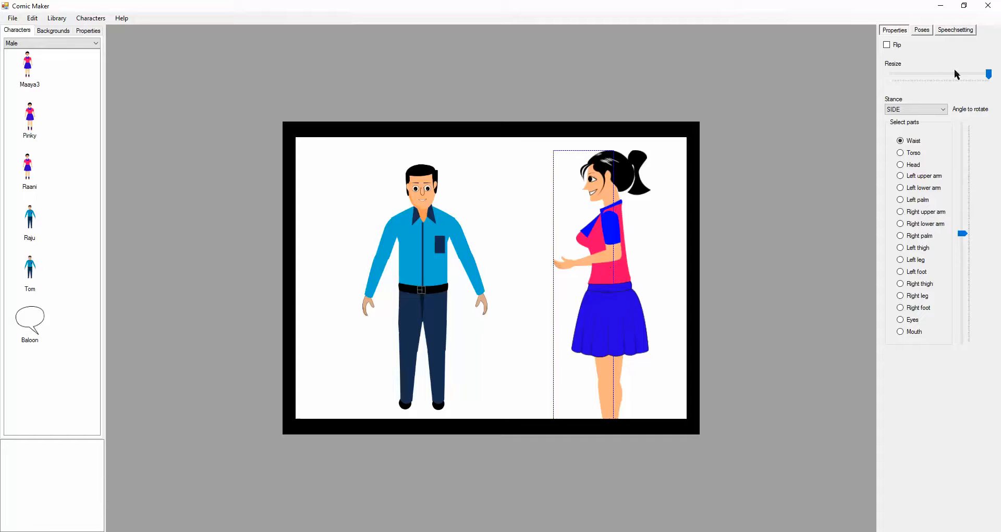
drag(988, 76, 953, 76)
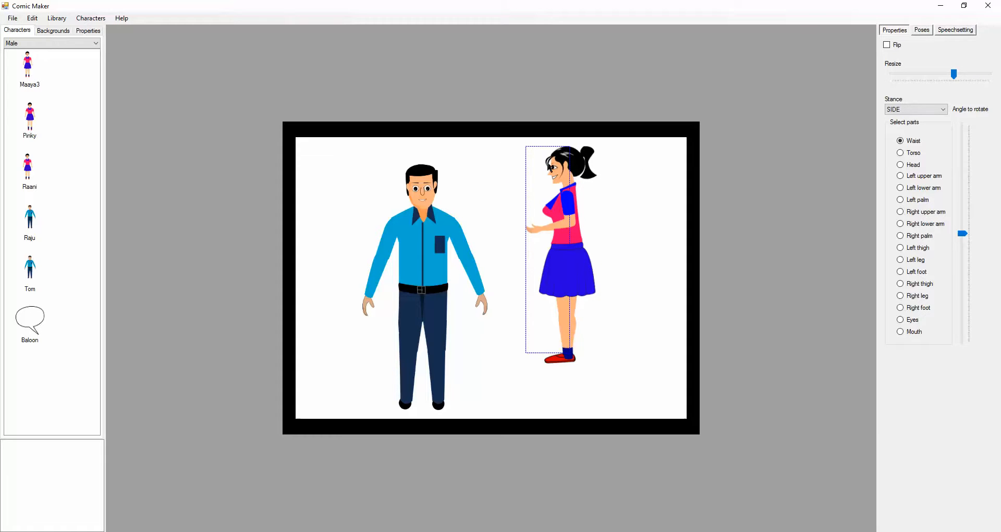
drag(564, 272, 590, 302)
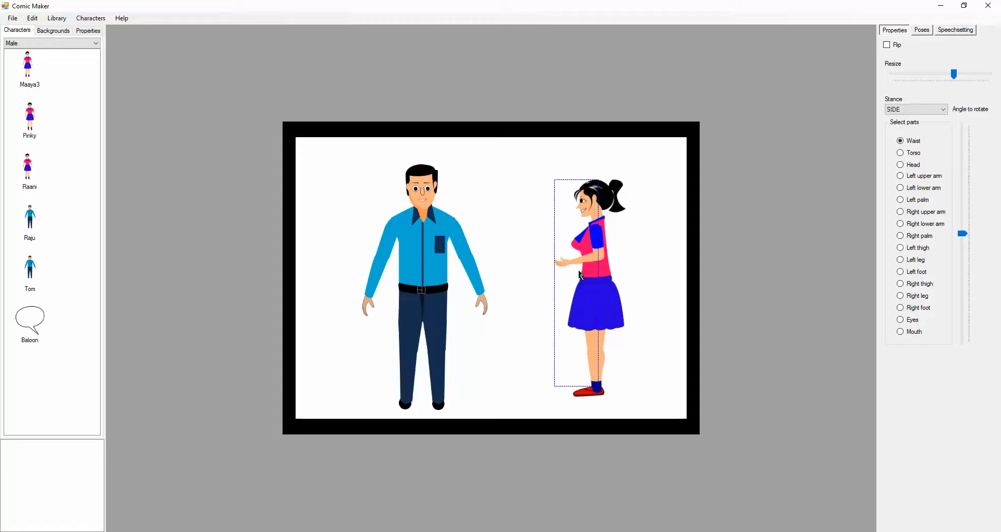
drag(599, 266, 580, 265)
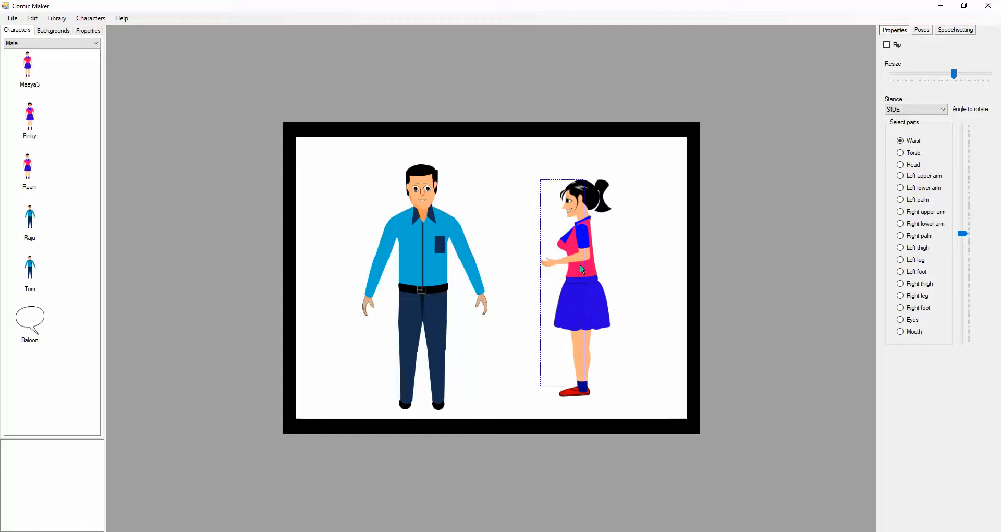
Change Tom to a flipped SIDE stance facing Pinky, shrink him slightly and reposition him within the panel.
click(431, 290)
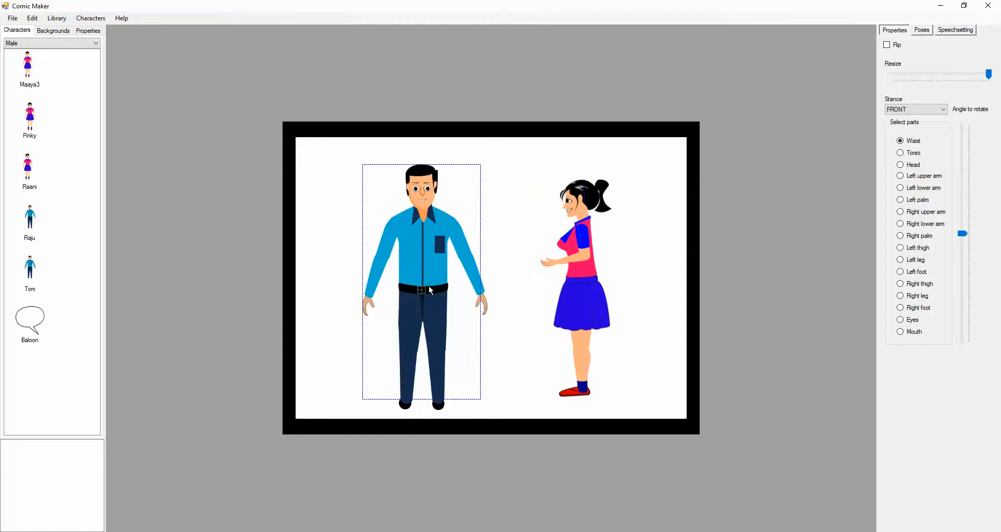
click(919, 110)
click(909, 125)
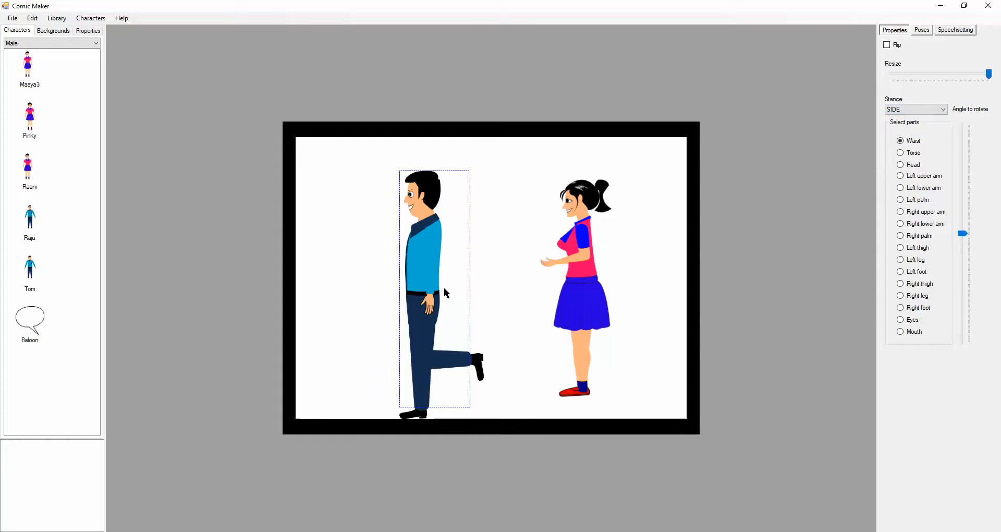
drag(428, 281, 433, 263)
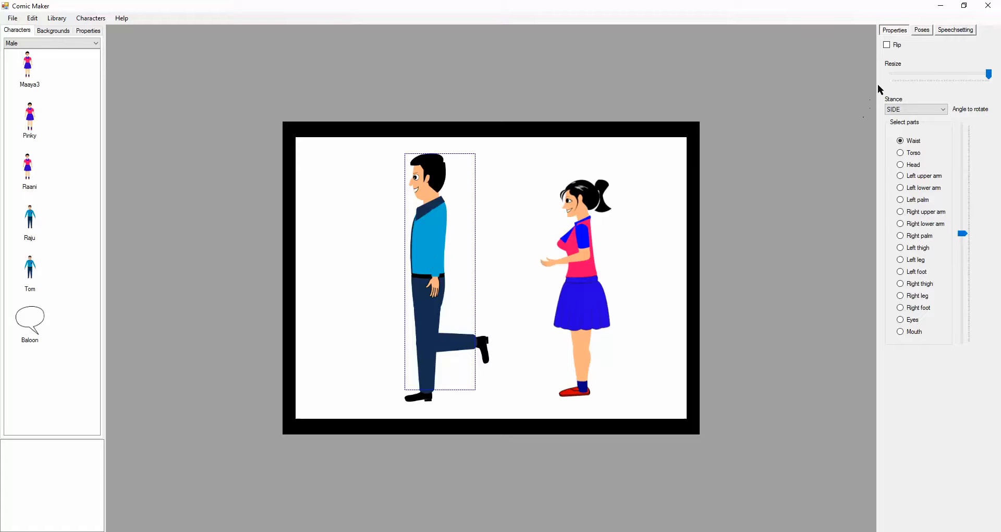
click(887, 45)
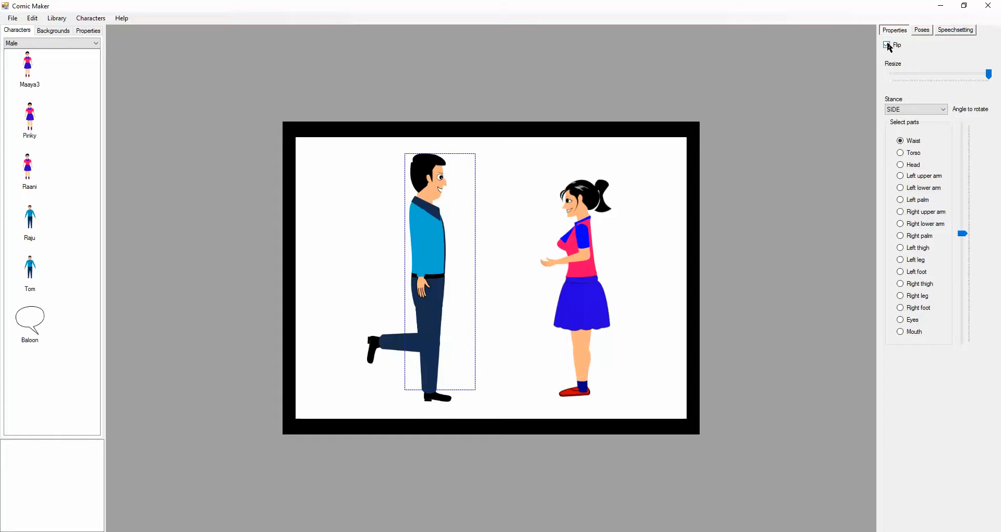
drag(988, 75, 975, 74)
drag(413, 285, 414, 304)
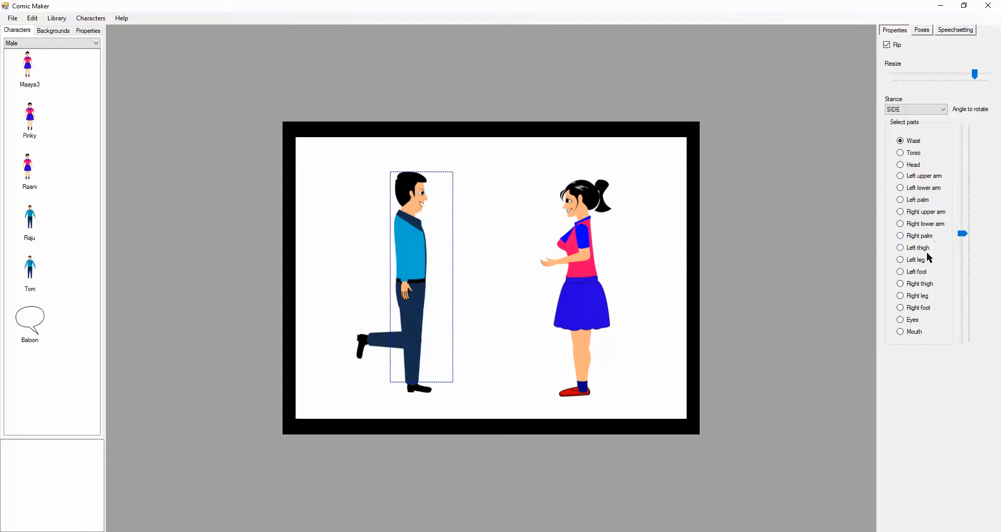
Rotate Tom's right leg backward at the knee and adjust his right thigh to form a kneeling pose.
click(918, 296)
drag(962, 233, 954, 322)
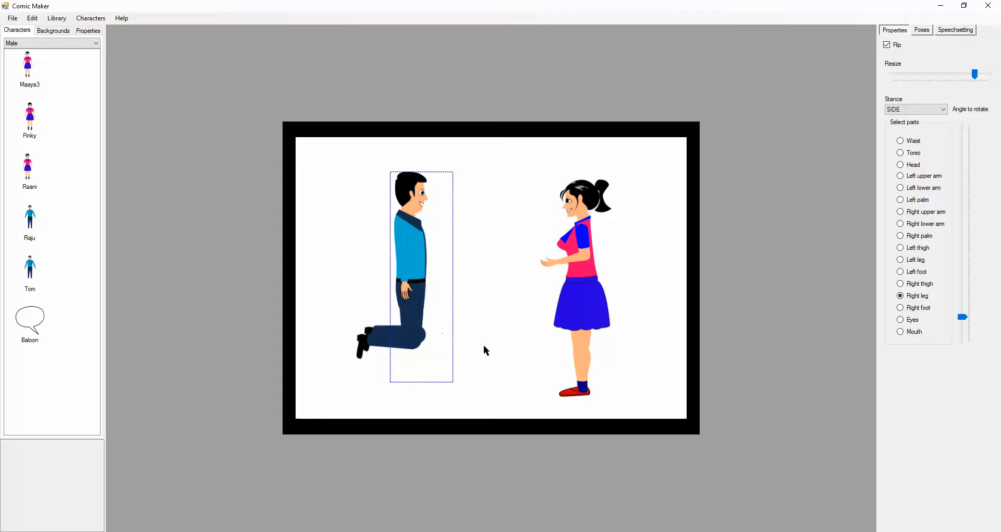
click(913, 287)
mouse_move(963, 234)
mouse_down()
mouse_move(963, 220)
mouse_move(959, 243)
mouse_up()
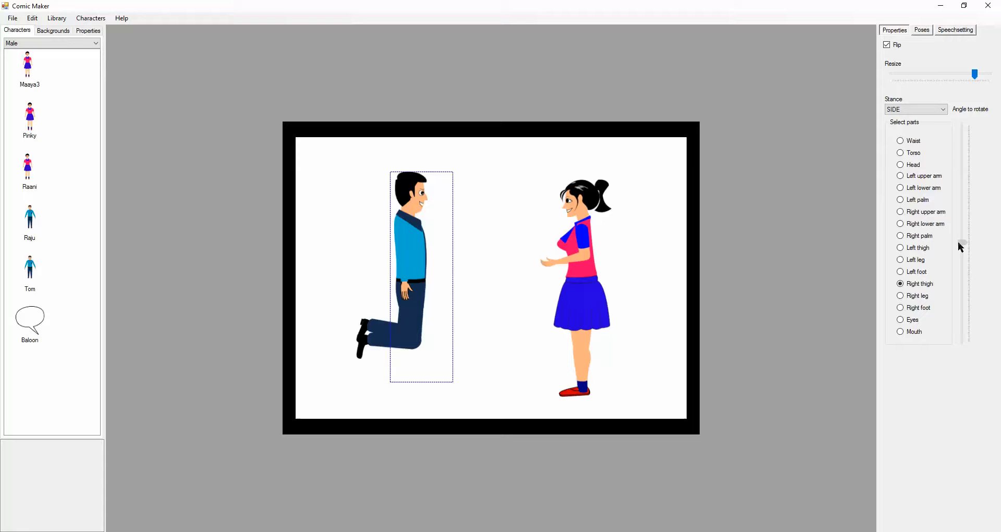
drag(960, 246, 961, 247)
Raise Tom's right upper arm toward Pinky and rotate the right lower arm until it is about horizontal.
click(920, 214)
drag(962, 237, 971, 184)
click(934, 226)
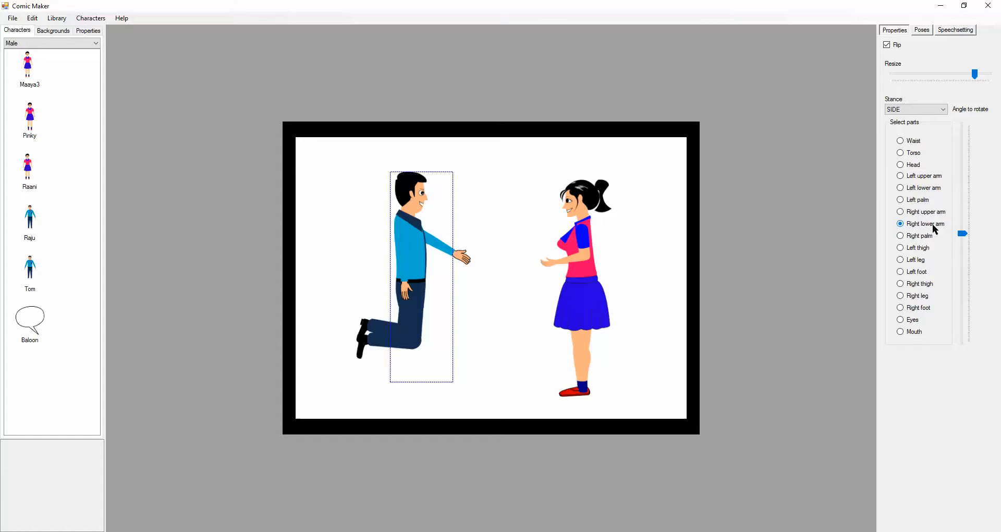
drag(960, 232, 963, 207)
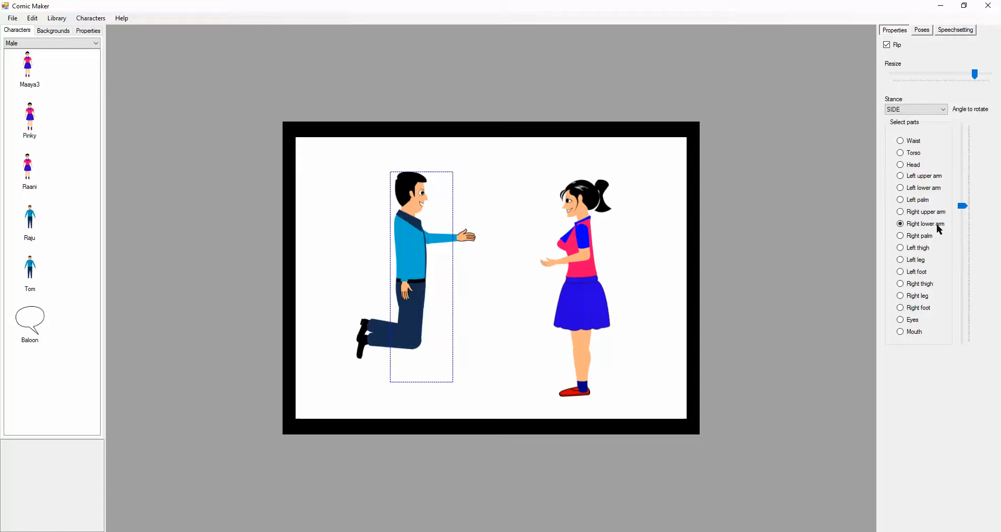
Raise Tom's left upper and lower arm forward so the left hand meets the right hand.
click(933, 188)
click(937, 177)
drag(961, 232, 968, 189)
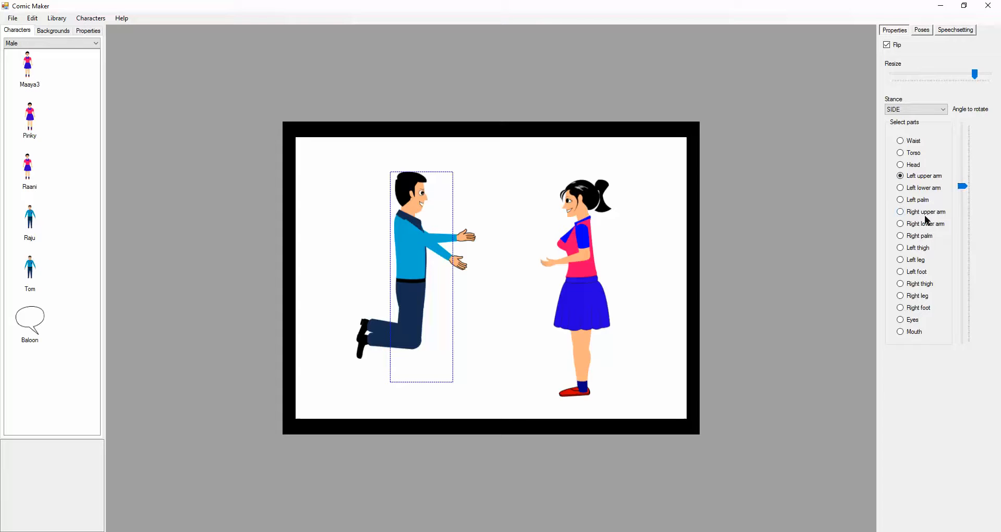
click(920, 189)
drag(964, 237, 963, 197)
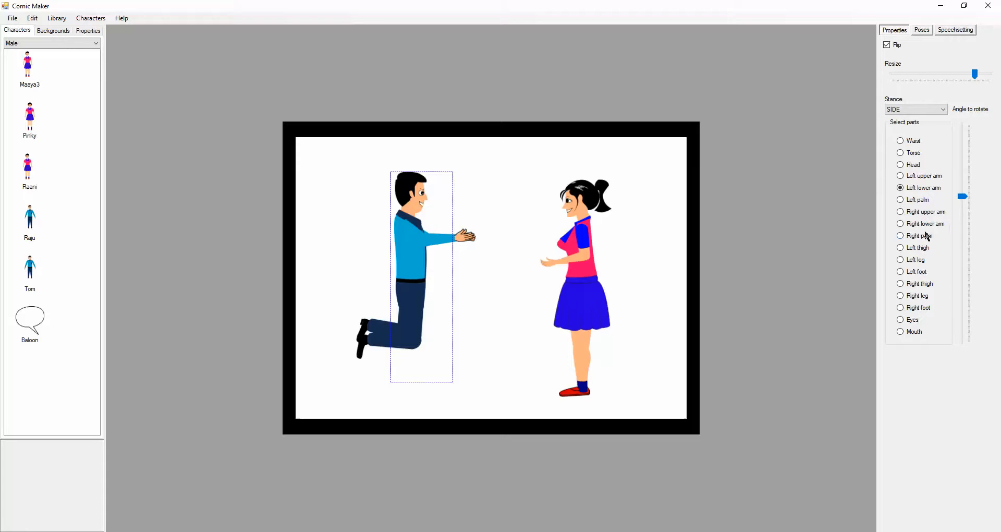
Move Tom down to the panel's floor level and rotate his left thigh and left leg for kneeling.
click(914, 142)
drag(420, 223, 418, 263)
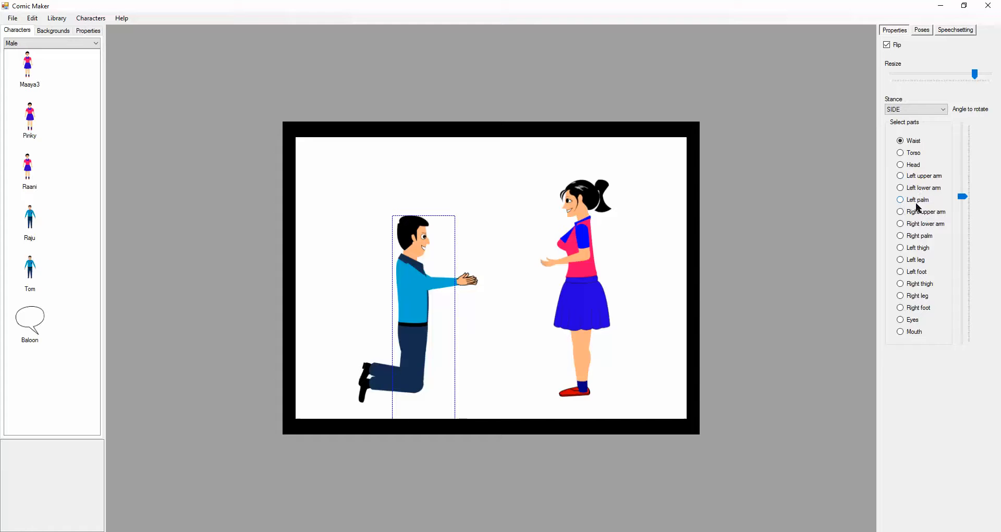
click(911, 156)
click(918, 250)
mouse_move(962, 238)
mouse_down()
mouse_move(962, 228)
mouse_move(964, 251)
mouse_up()
click(917, 260)
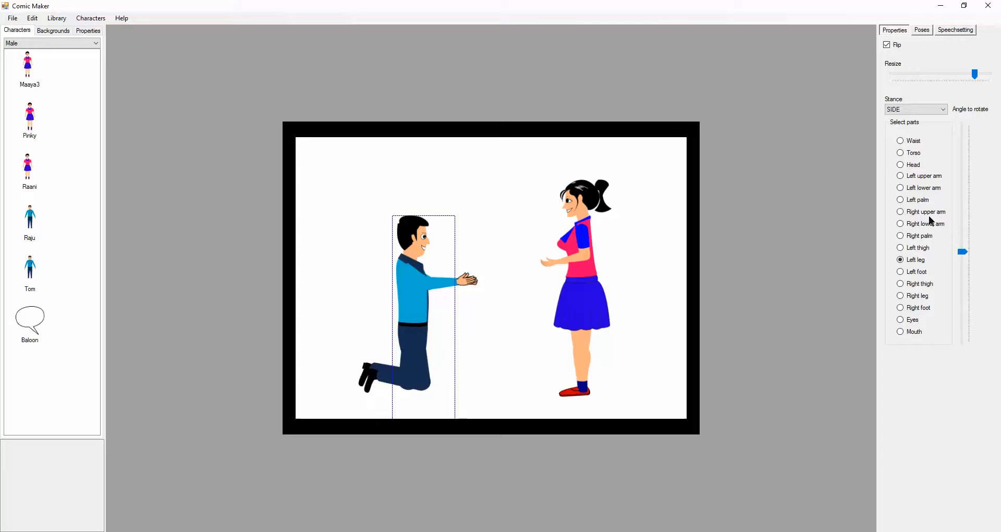
Refine Tom's kneeling pose by rotating his right thigh slightly forward and folding the right leg further back.
click(922, 284)
mouse_move(965, 239)
mouse_down()
mouse_move(964, 251)
mouse_move(964, 224)
mouse_up()
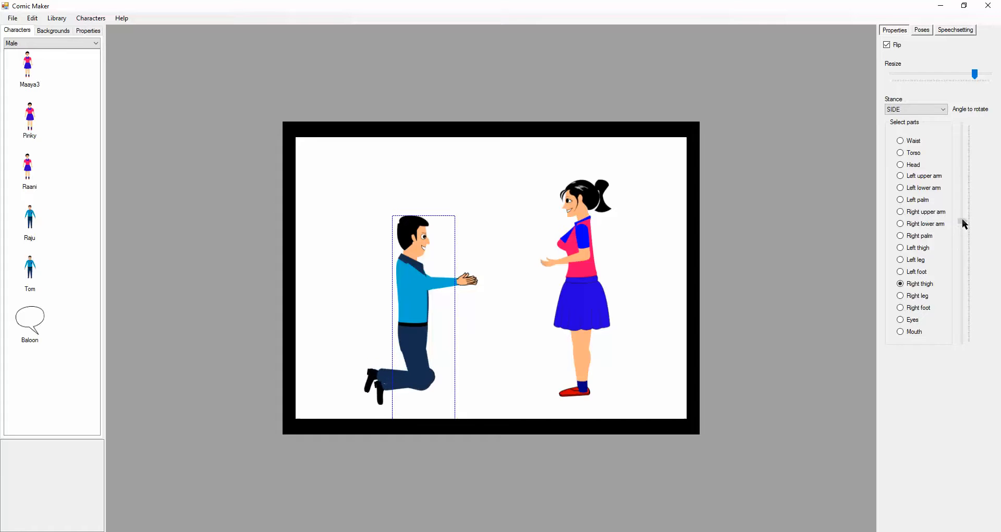
click(917, 295)
drag(964, 236, 958, 350)
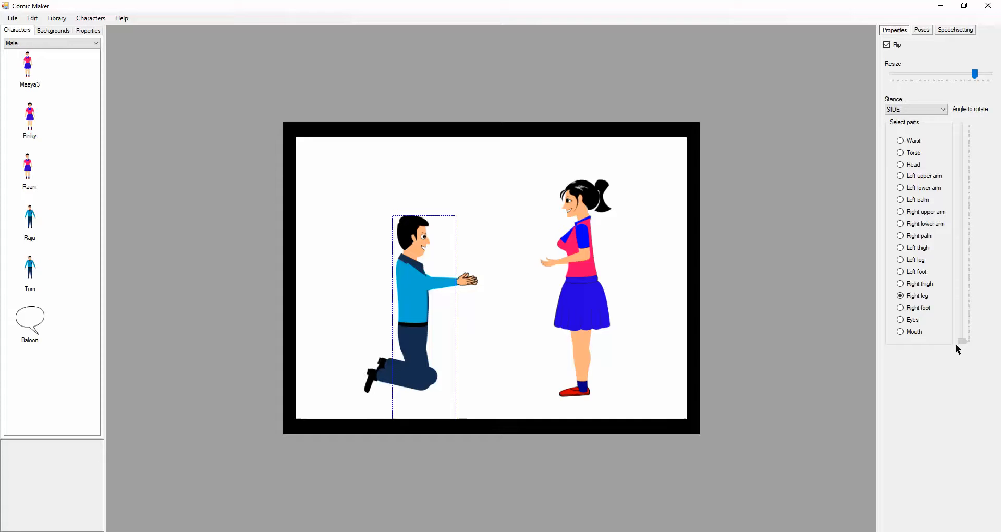
click(923, 284)
drag(962, 237, 963, 232)
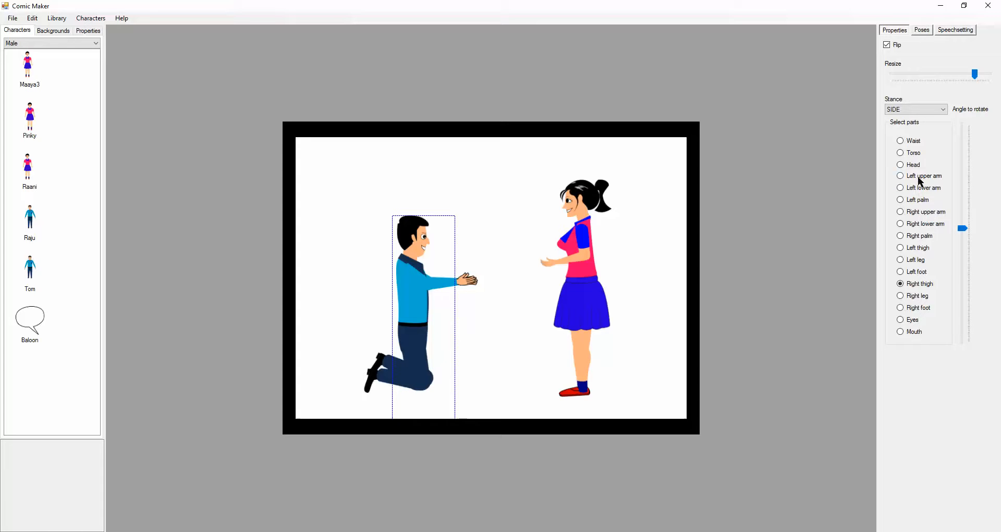
Tilt Tom's torso slightly forward and rotate him slightly back at the waist.
click(919, 155)
mouse_move(961, 232)
mouse_down()
mouse_move(967, 253)
mouse_move(966, 244)
mouse_up()
click(911, 141)
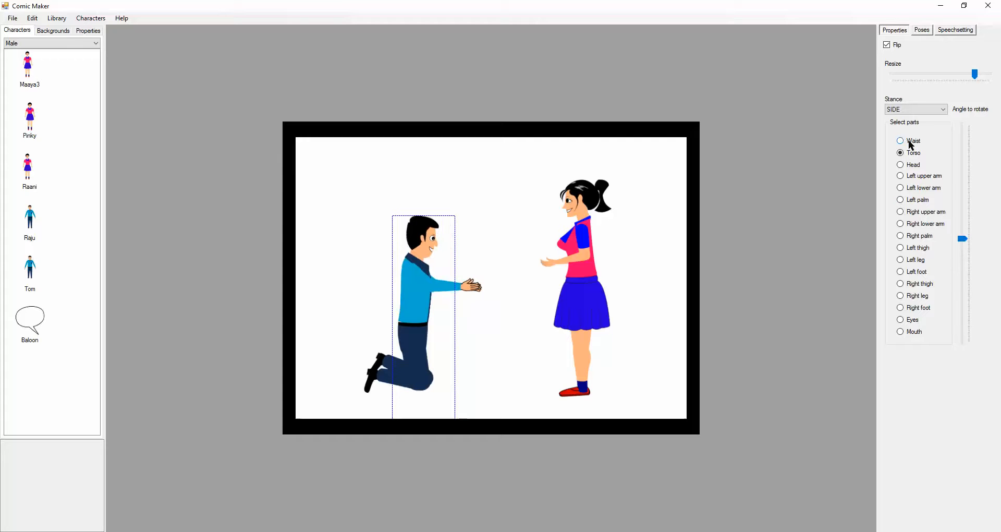
drag(962, 238, 961, 230)
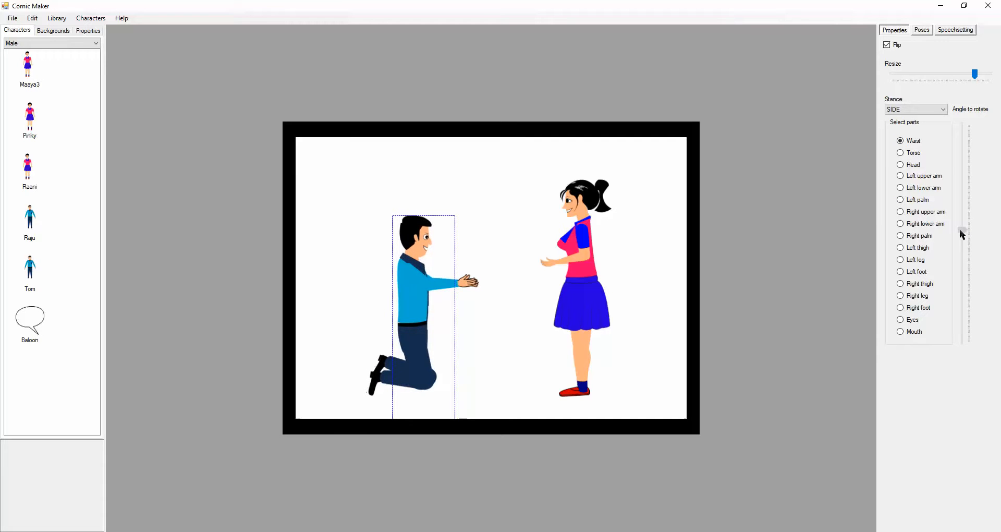
Readjust Tom's left lower and upper arm so both hands reach out together toward Pinky.
click(919, 187)
drag(961, 232, 963, 183)
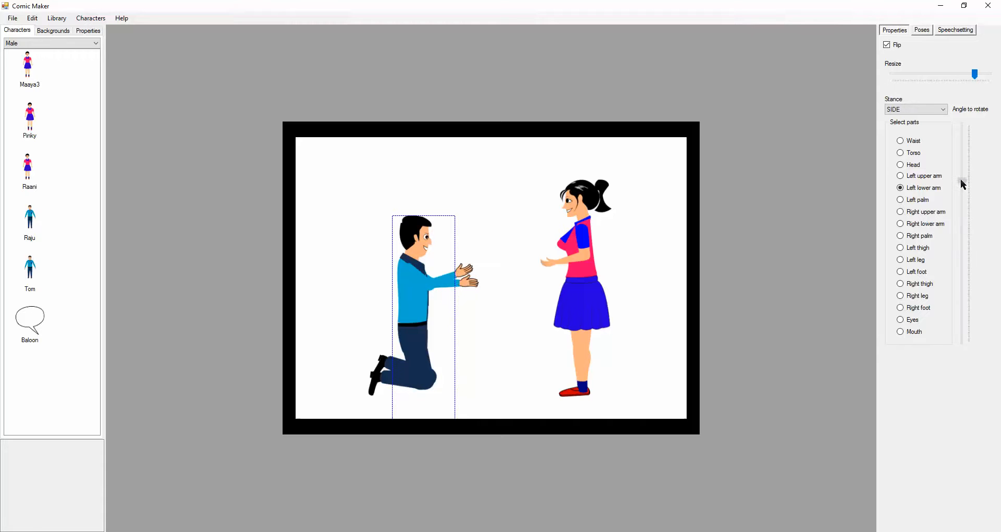
click(923, 176)
drag(963, 230, 963, 191)
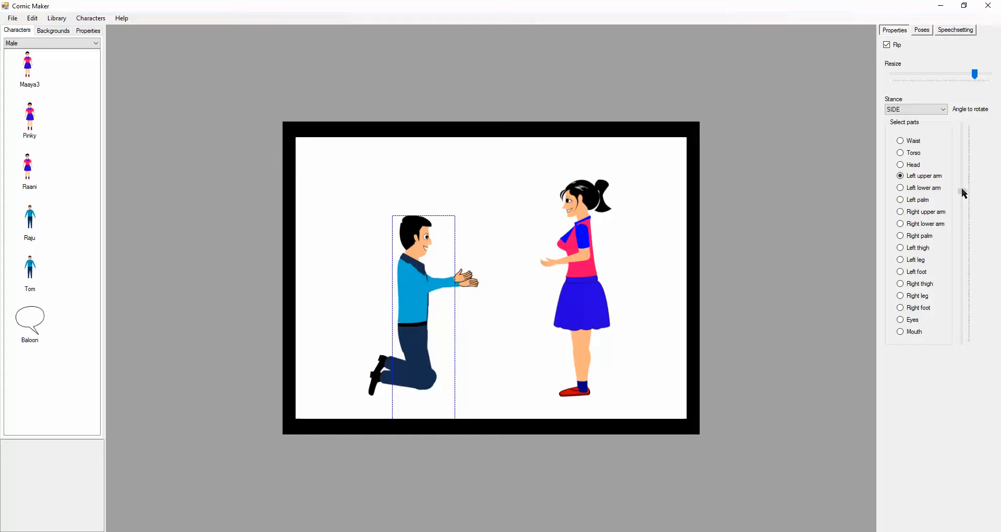
click(928, 185)
drag(963, 233, 970, 194)
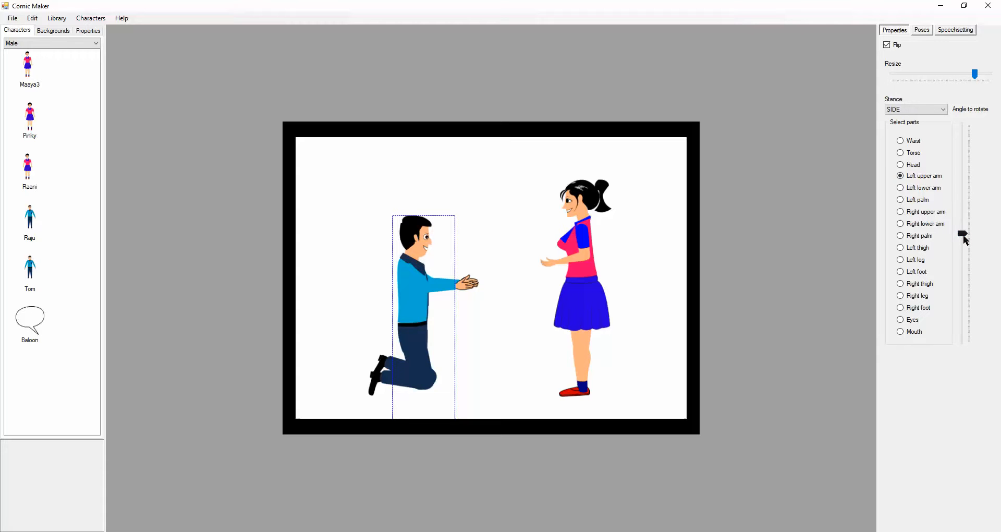
drag(962, 234, 976, 191)
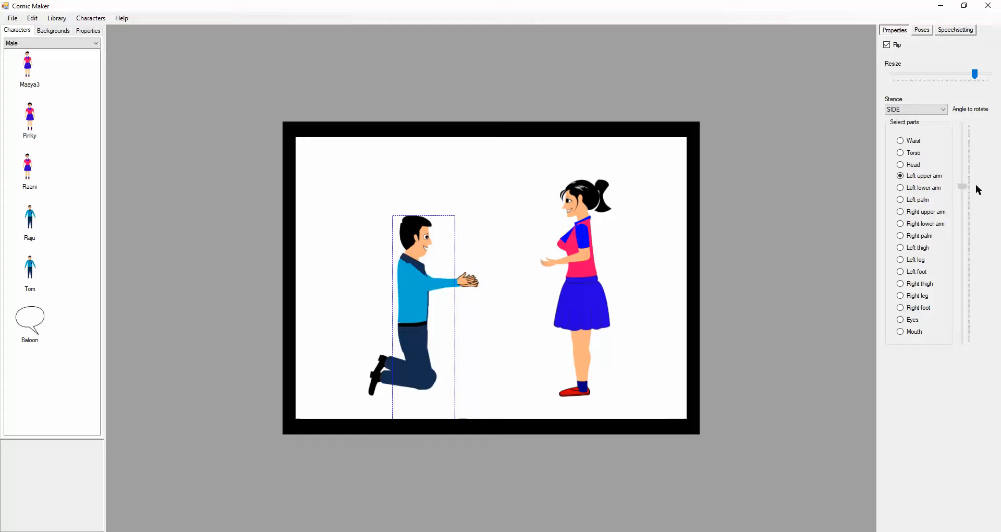
Move Pinky next to Tom, shrink her slightly and align her hand with his outstretched hands.
click(591, 271)
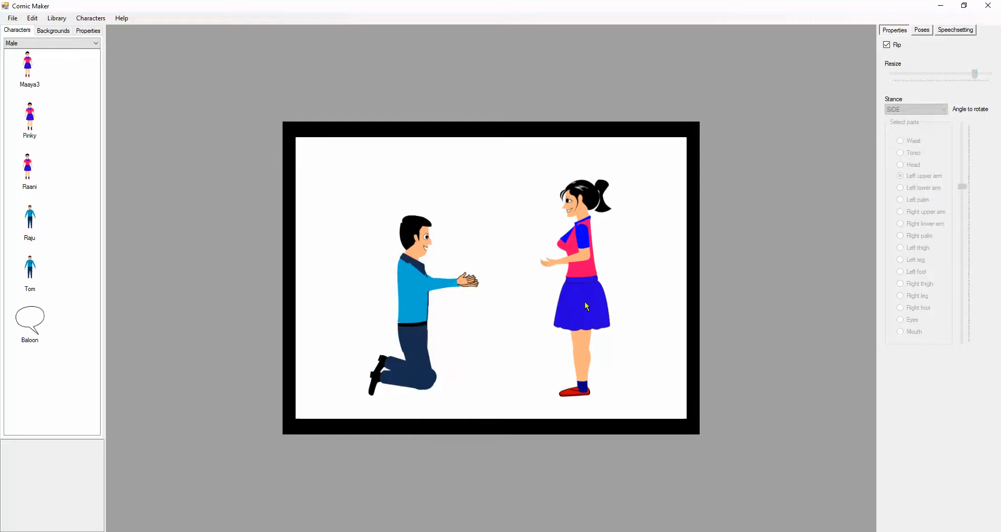
drag(576, 298, 508, 309)
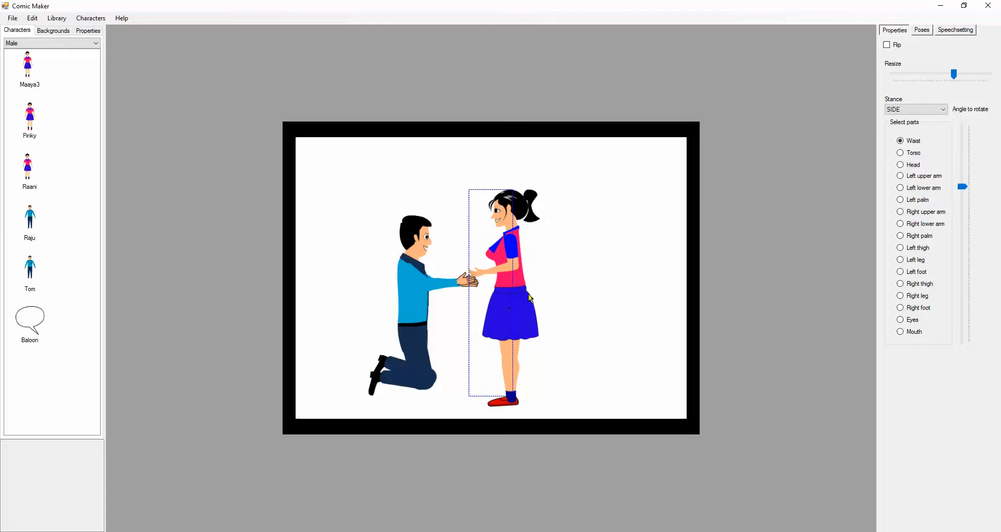
drag(953, 74, 951, 75)
drag(507, 263, 507, 271)
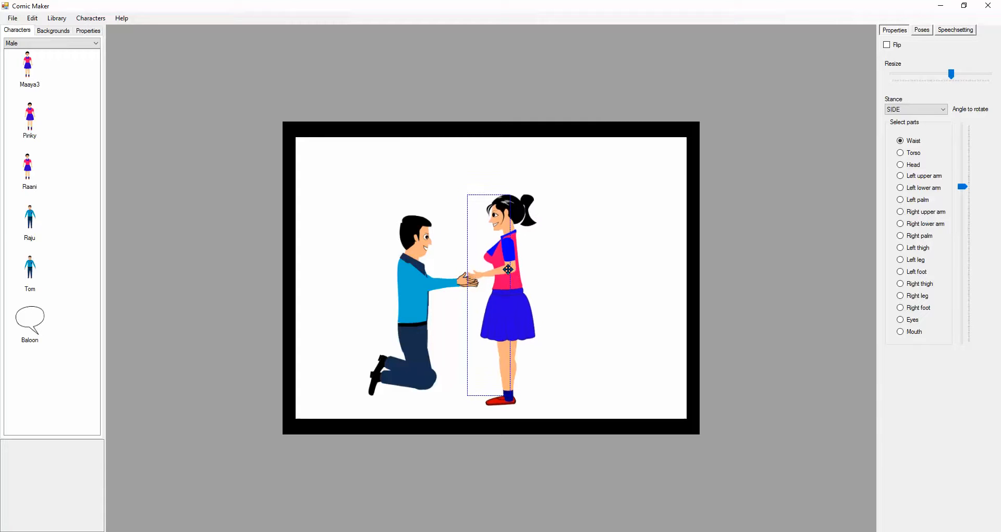
Add a speech balloon to the panel and move it directly above Tom's head.
click(547, 240)
click(29, 326)
right_click(28, 325)
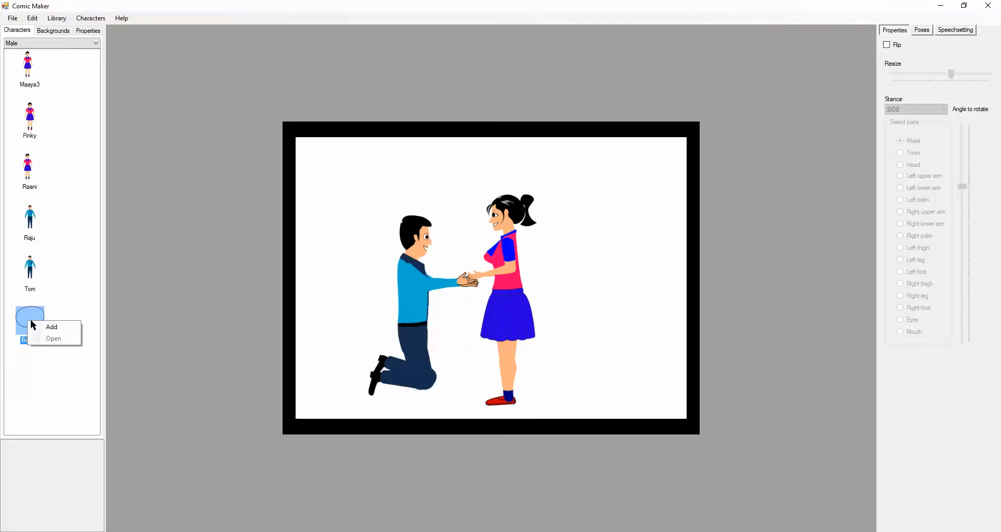
click(46, 325)
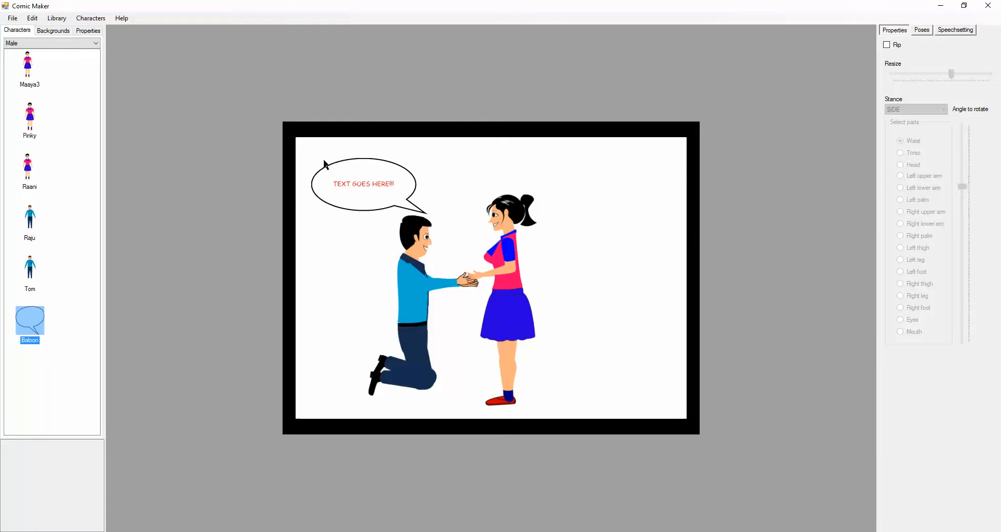
drag(321, 155, 348, 158)
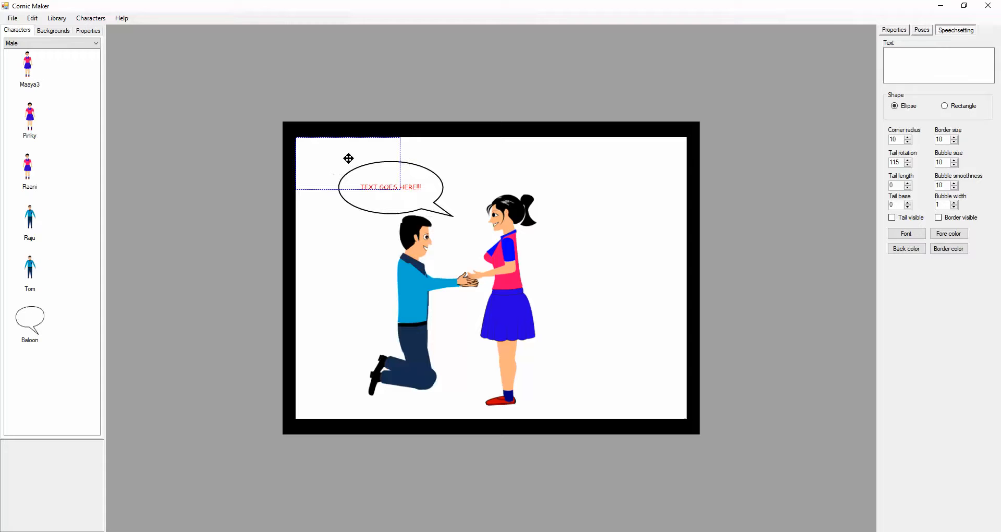
Set the speech balloon's text to "I love you" and nudge the balloon slightly closer to Tom.
click(907, 71)
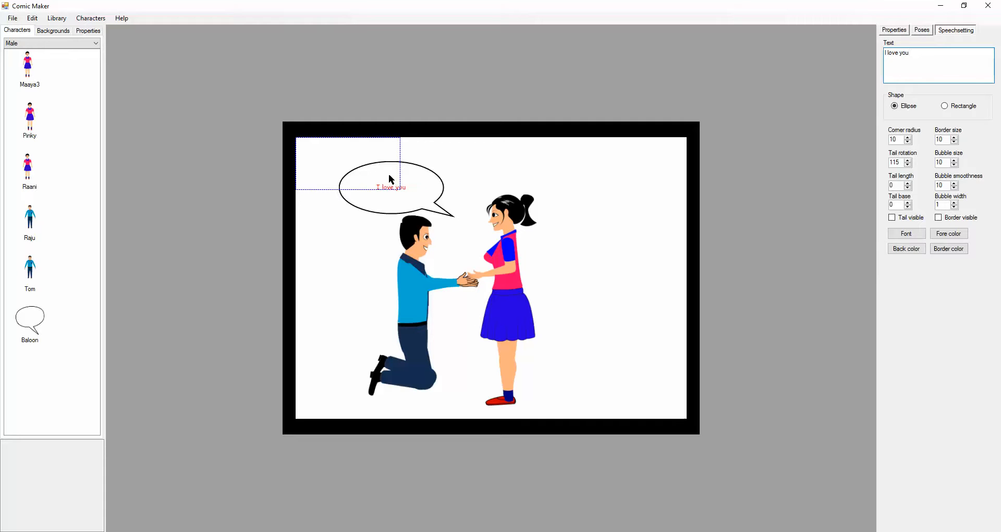
click(400, 195)
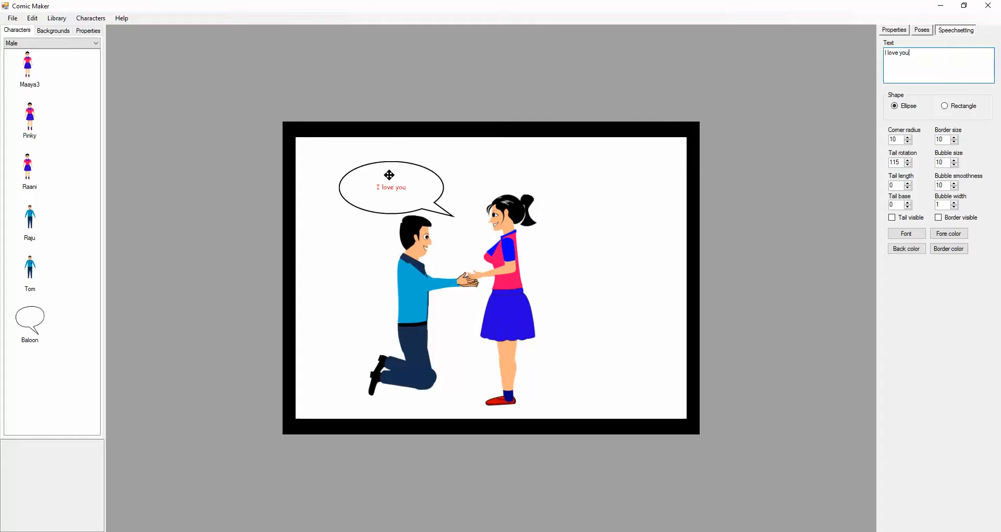
mouse_move(389, 174)
mouse_down()
mouse_move(402, 175)
mouse_move(391, 177)
mouse_up()
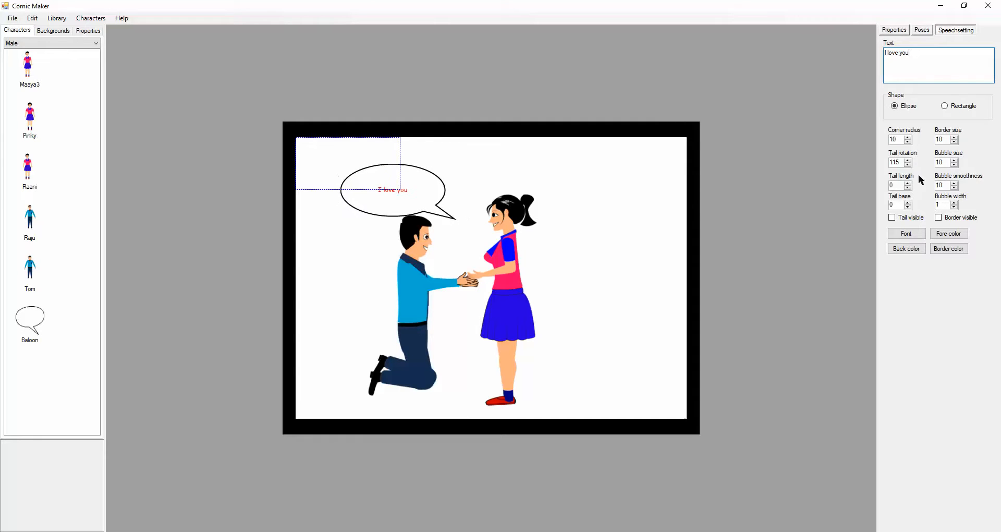
Set the balloon's tail rotation to 250 and move the balloon above the gap between Tom and Pinky.
drag(901, 162, 856, 161)
text(250)
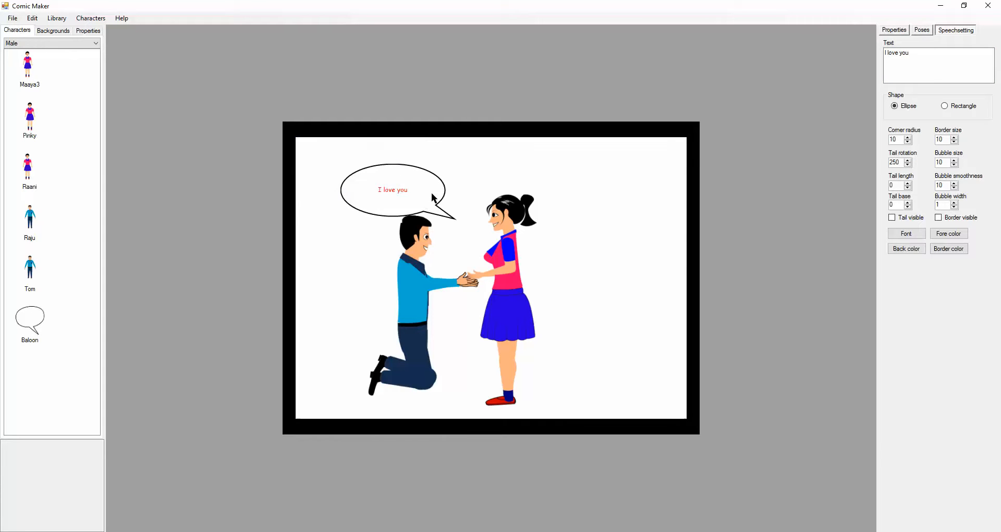
drag(379, 173, 346, 147)
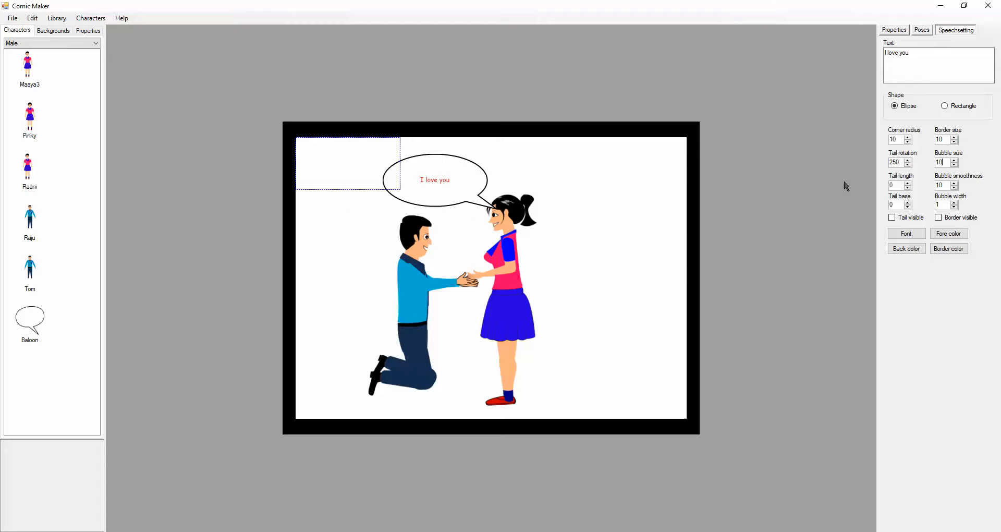
click(394, 171)
mouse_move(394, 171)
mouse_down()
mouse_move(417, 160)
mouse_move(399, 160)
mouse_move(409, 164)
mouse_up()
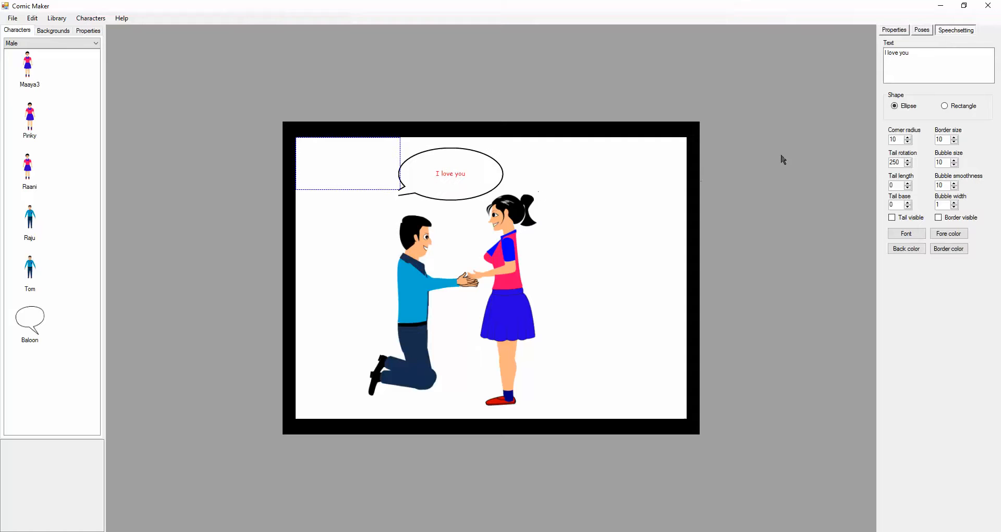
Set the balloon's tail rotation to 200 and move the balloon up to the panel's upper edge.
click(907, 160)
drag(901, 160, 875, 160)
text(2)
click(433, 178)
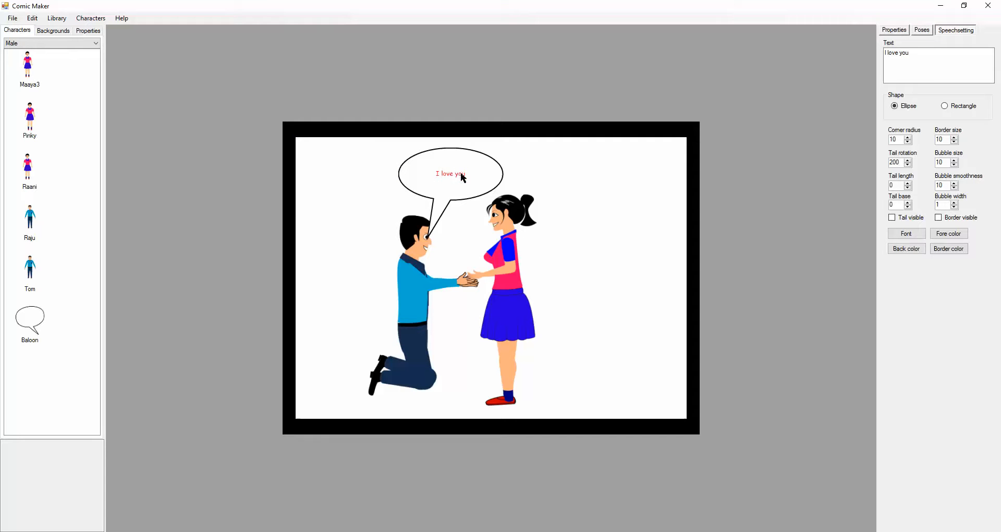
drag(380, 157, 388, 145)
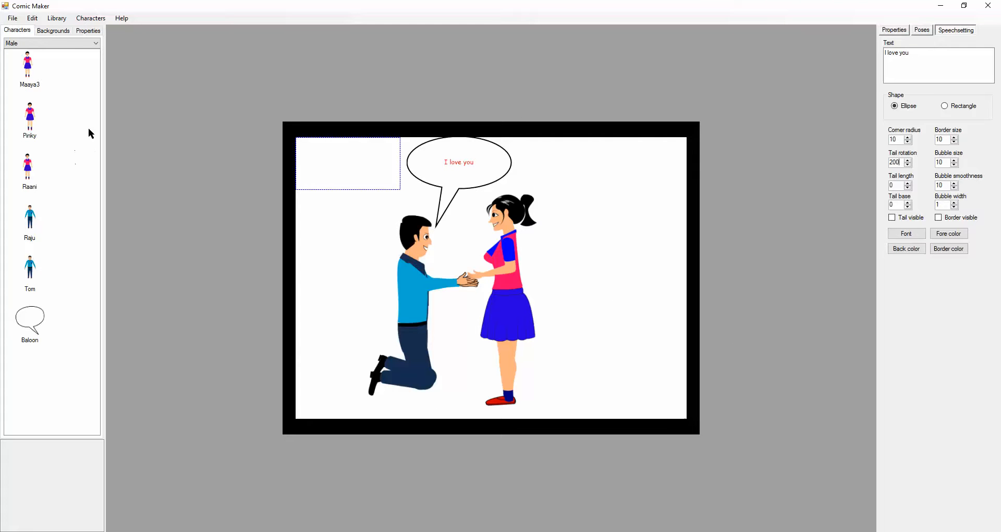
Widen the character library to two columns, switch Tom to the FRONT stance and move him up fully into the panel.
drag(101, 138, 132, 155)
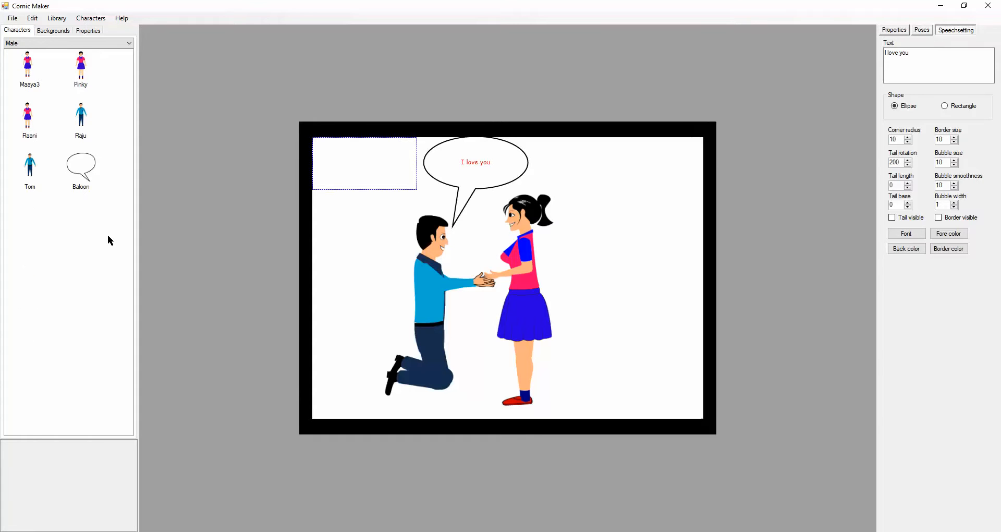
click(443, 284)
click(936, 106)
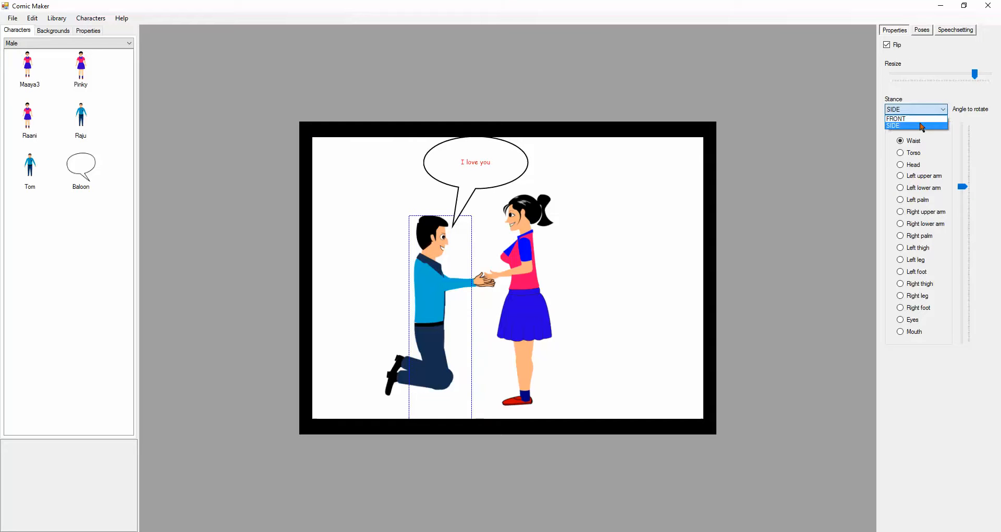
click(921, 126)
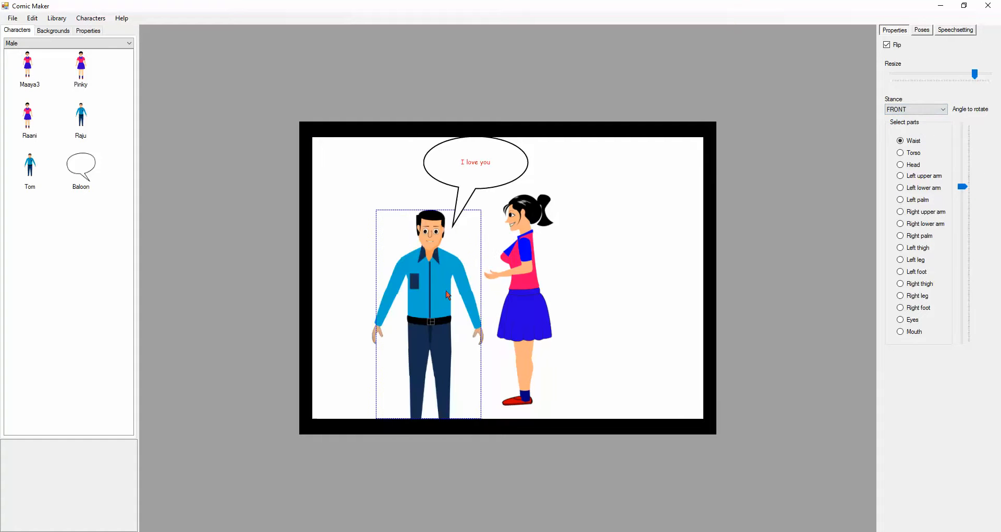
drag(446, 291, 426, 265)
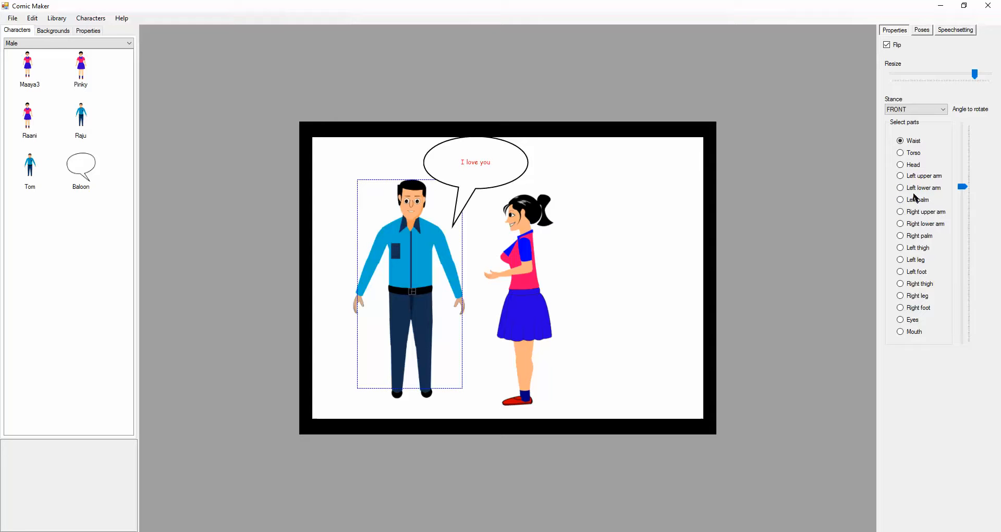
Unflip Tom, rotate his left upper arm out horizontally toward Pinky and shift him slightly closer to her.
click(921, 178)
drag(964, 233, 963, 231)
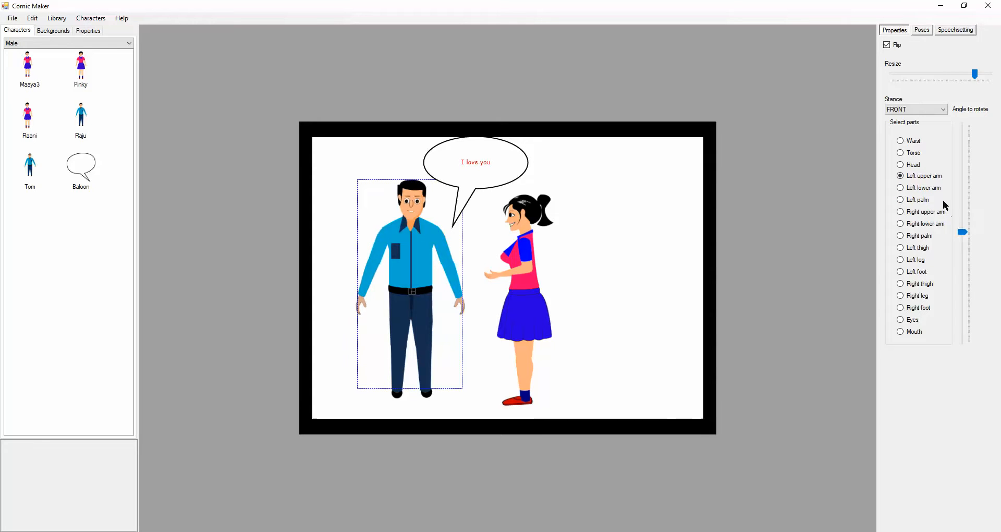
click(897, 46)
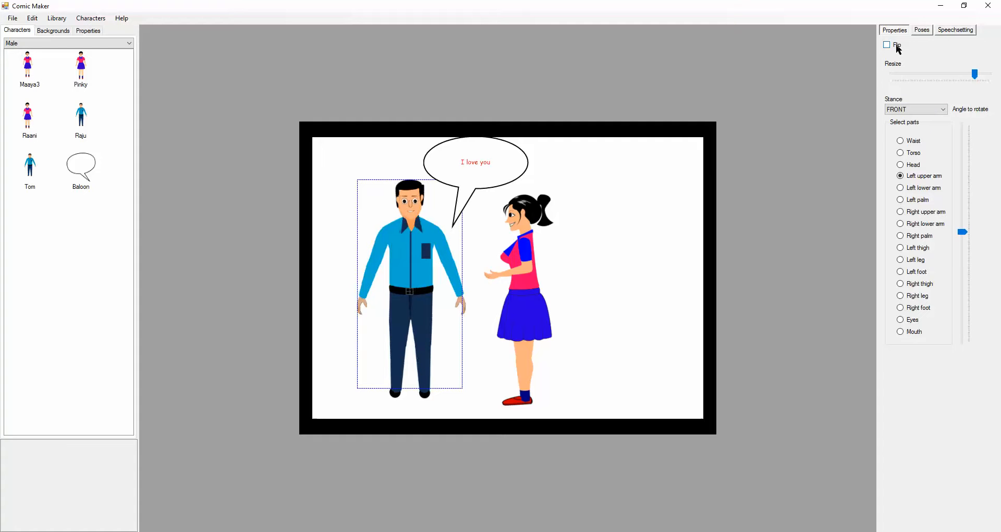
drag(963, 233, 964, 291)
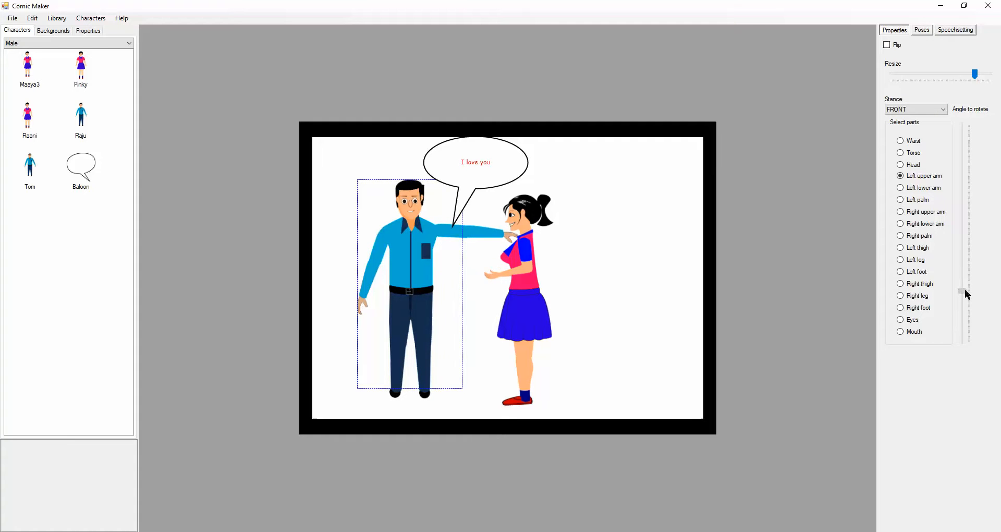
drag(401, 268, 411, 265)
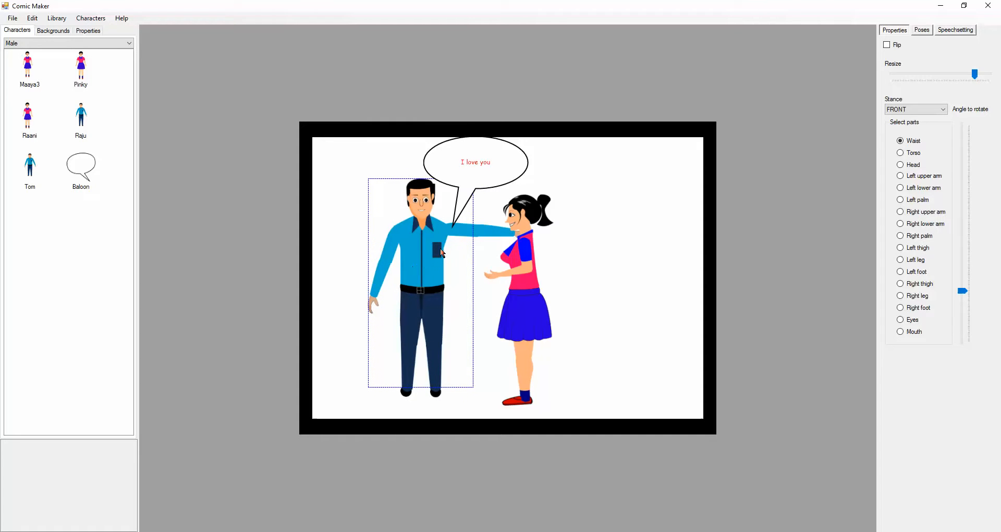
Replace the speech balloon's text with "Congrats".
click(504, 170)
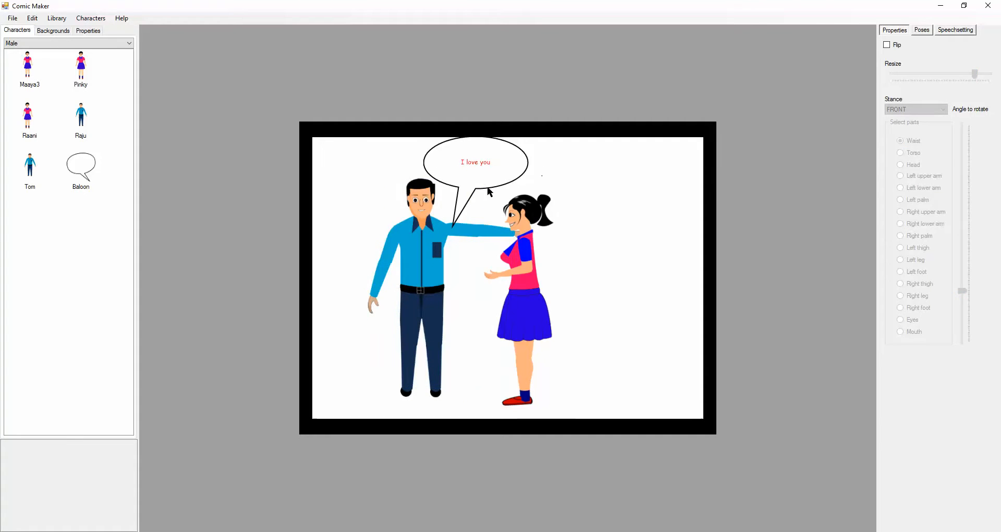
click(367, 164)
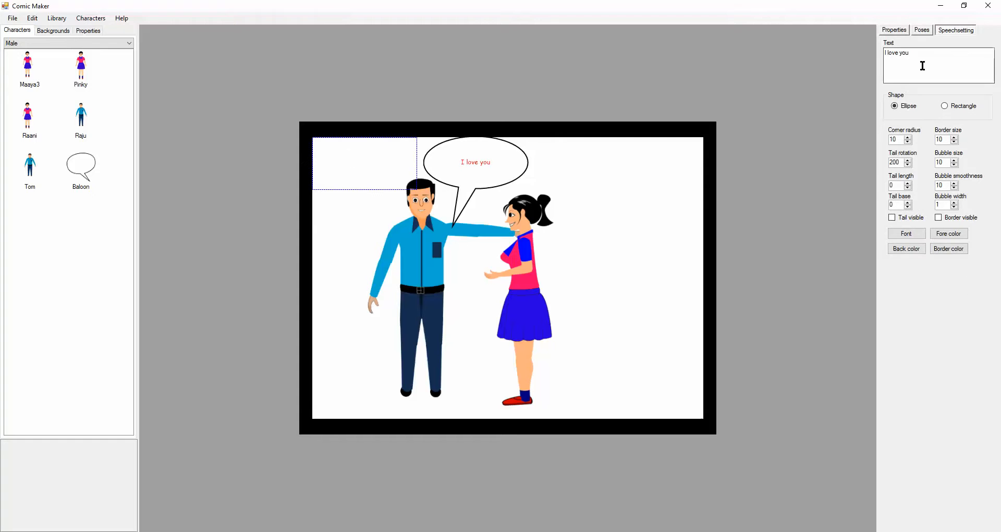
drag(922, 65, 885, 64)
text(Congrats)
click(404, 163)
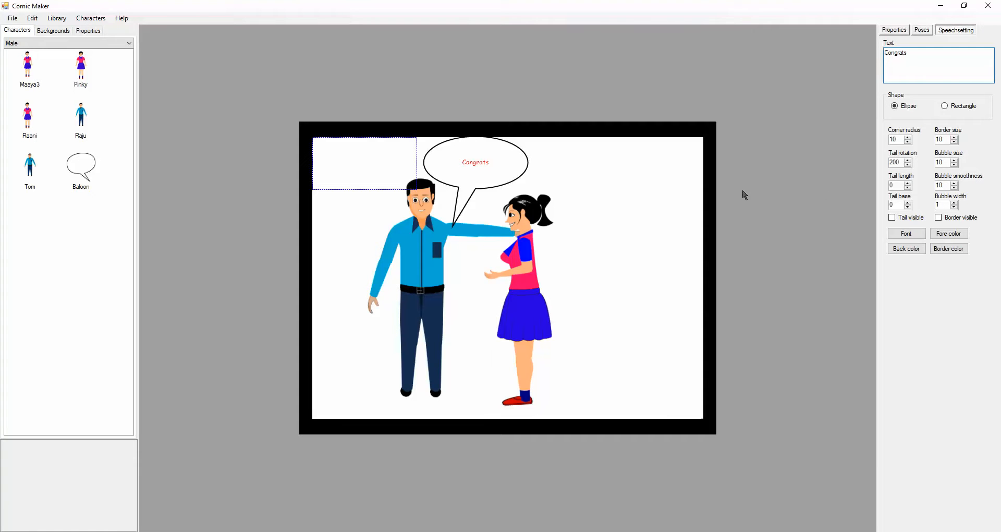
Switch Tom back to the SIDE stance and flip him to face Pinky.
click(426, 259)
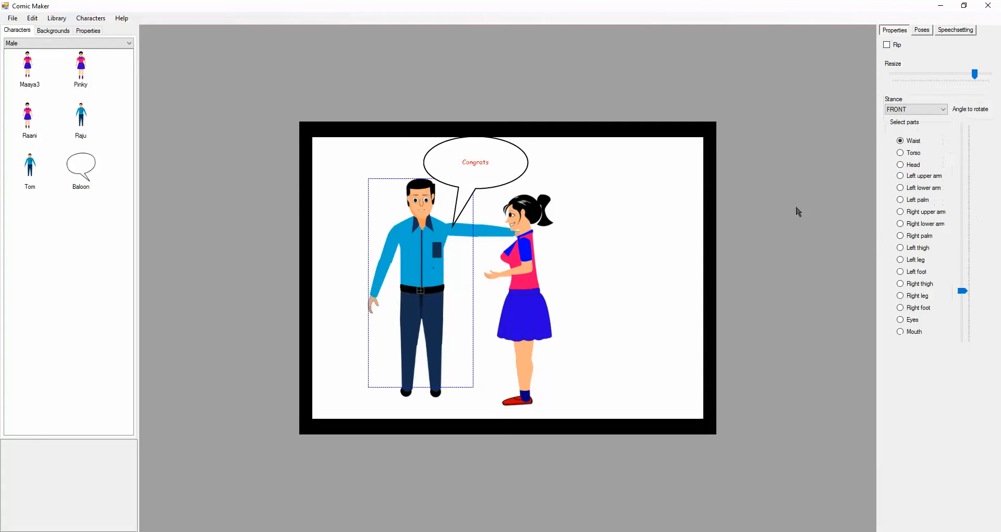
click(913, 109)
click(905, 134)
click(905, 111)
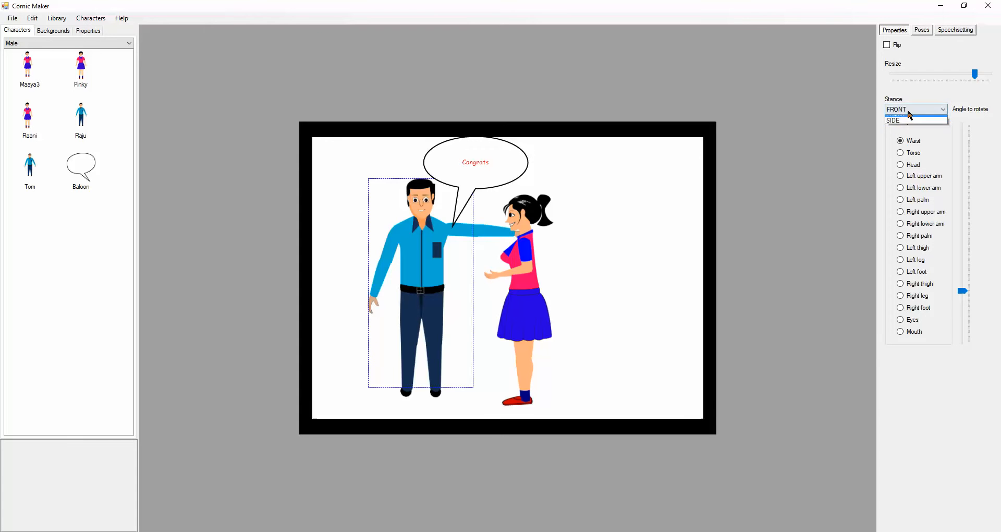
click(906, 126)
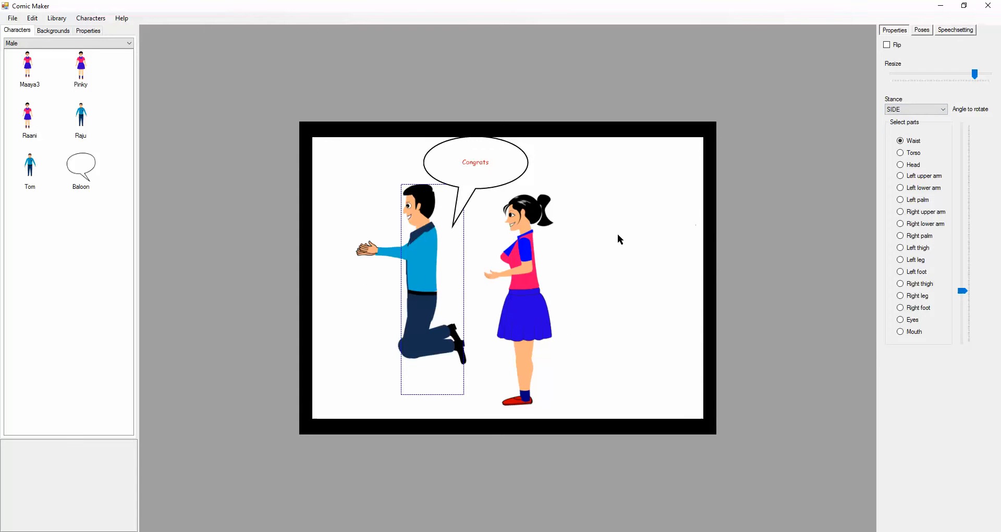
click(897, 45)
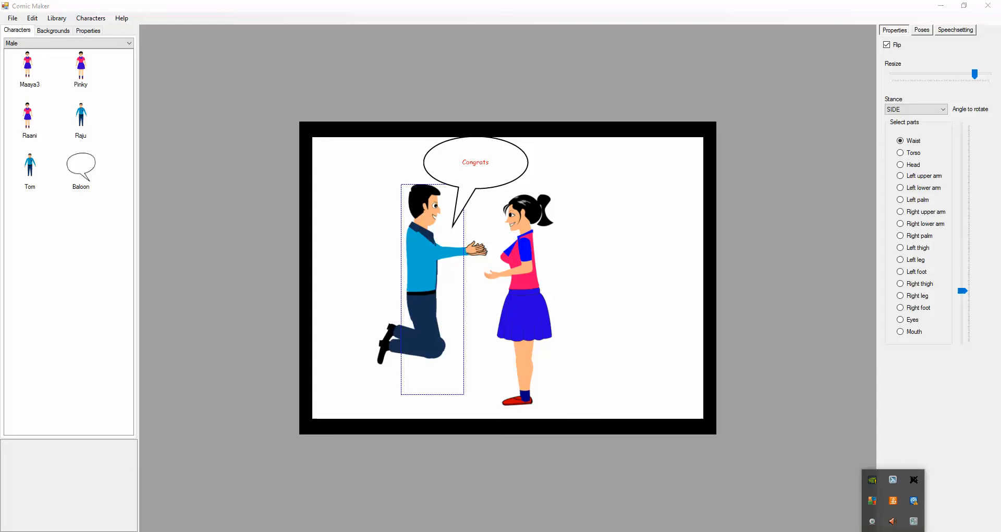
click(914, 521)
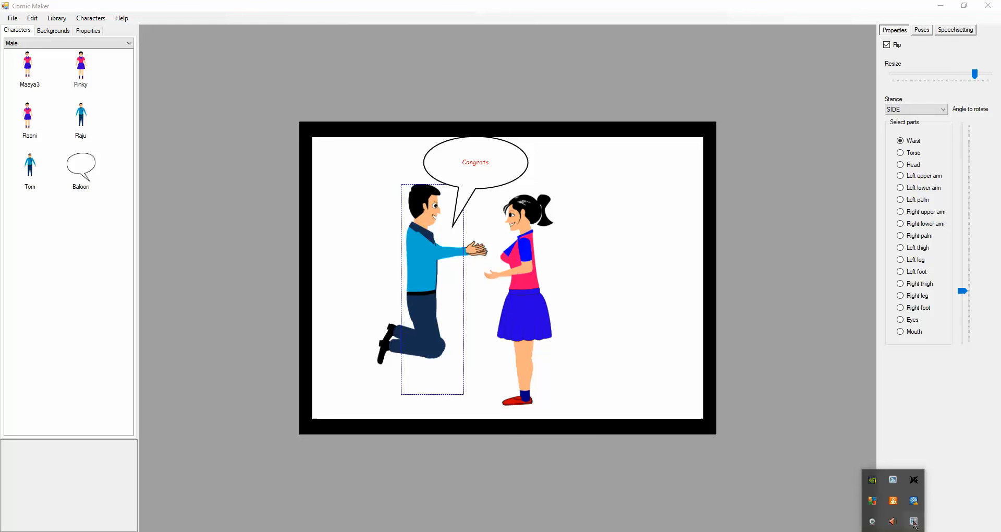